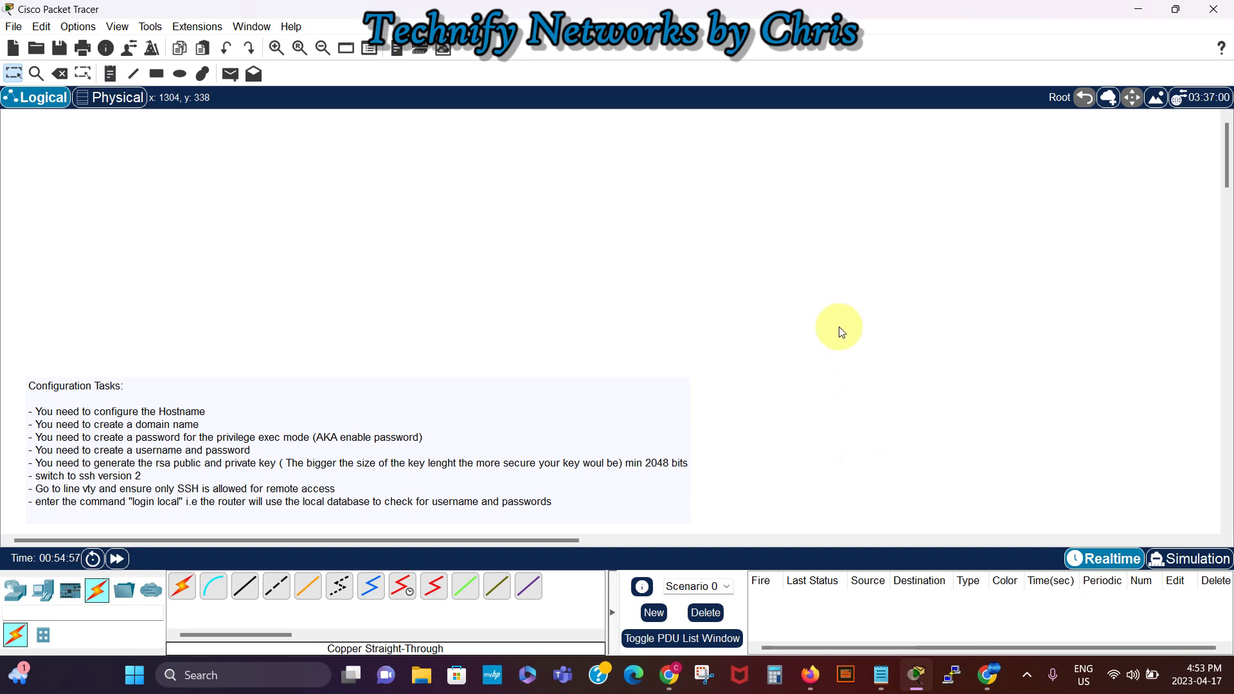
Step: Place a 1941 router on the workspace with a 2960-24TT switch below it
click(19, 594)
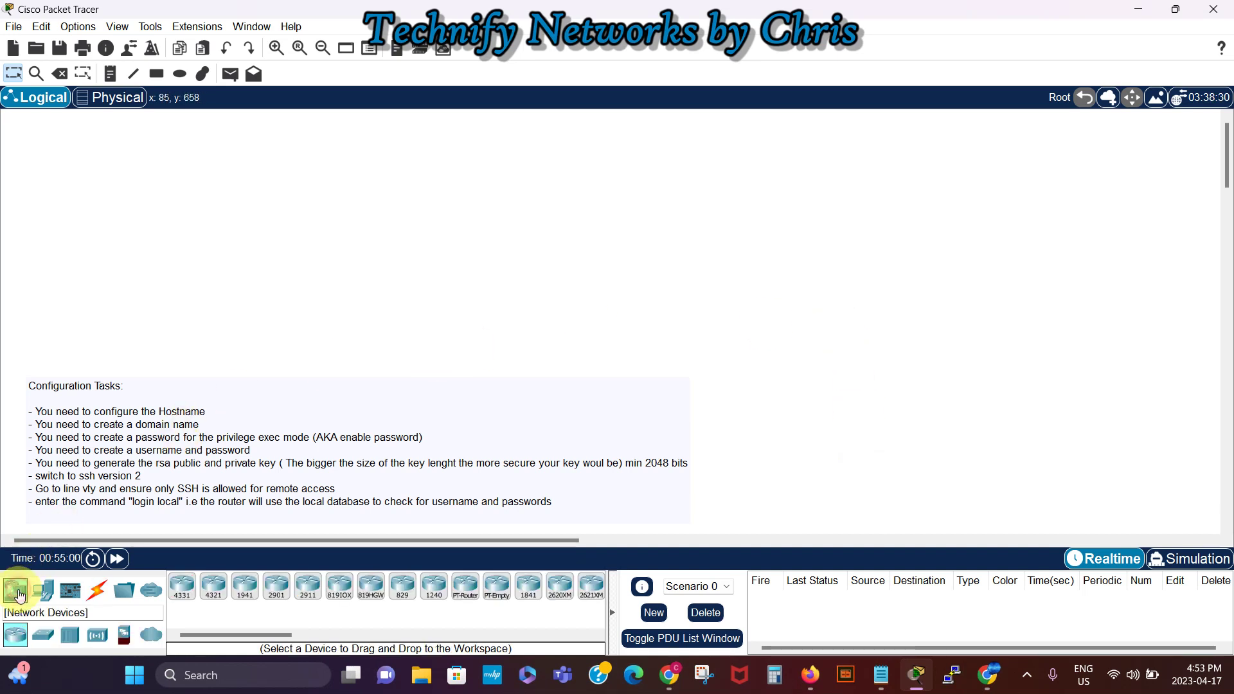
click(246, 588)
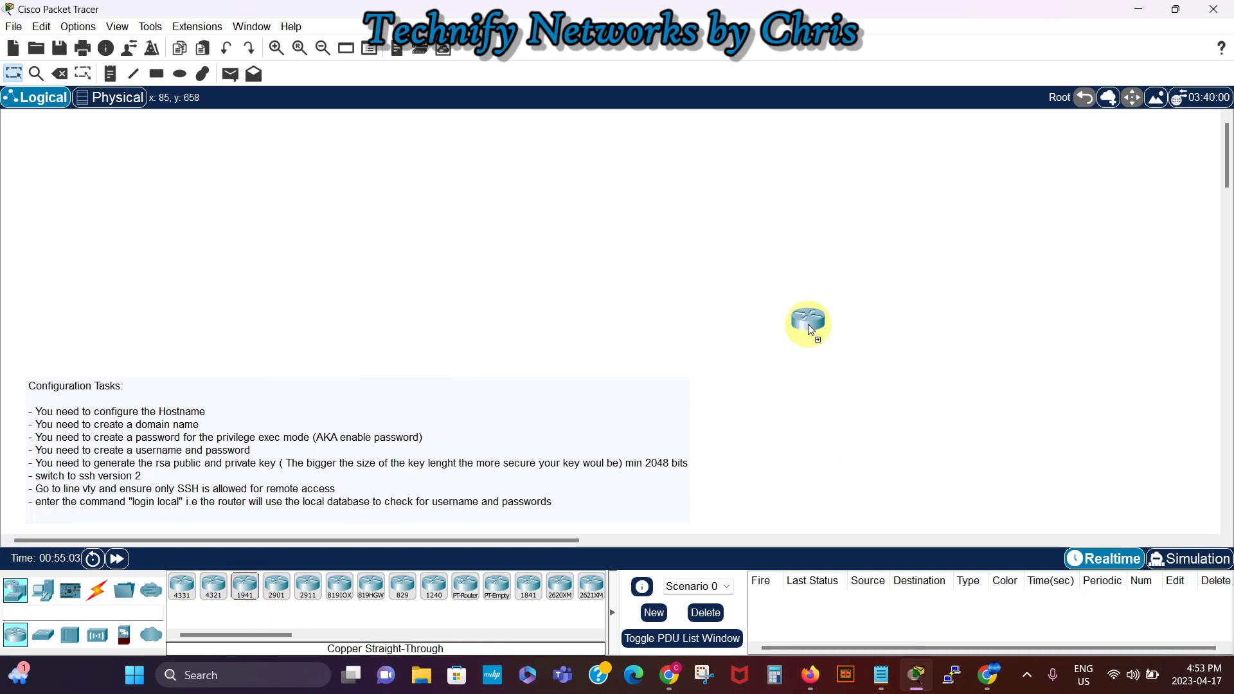
click(803, 183)
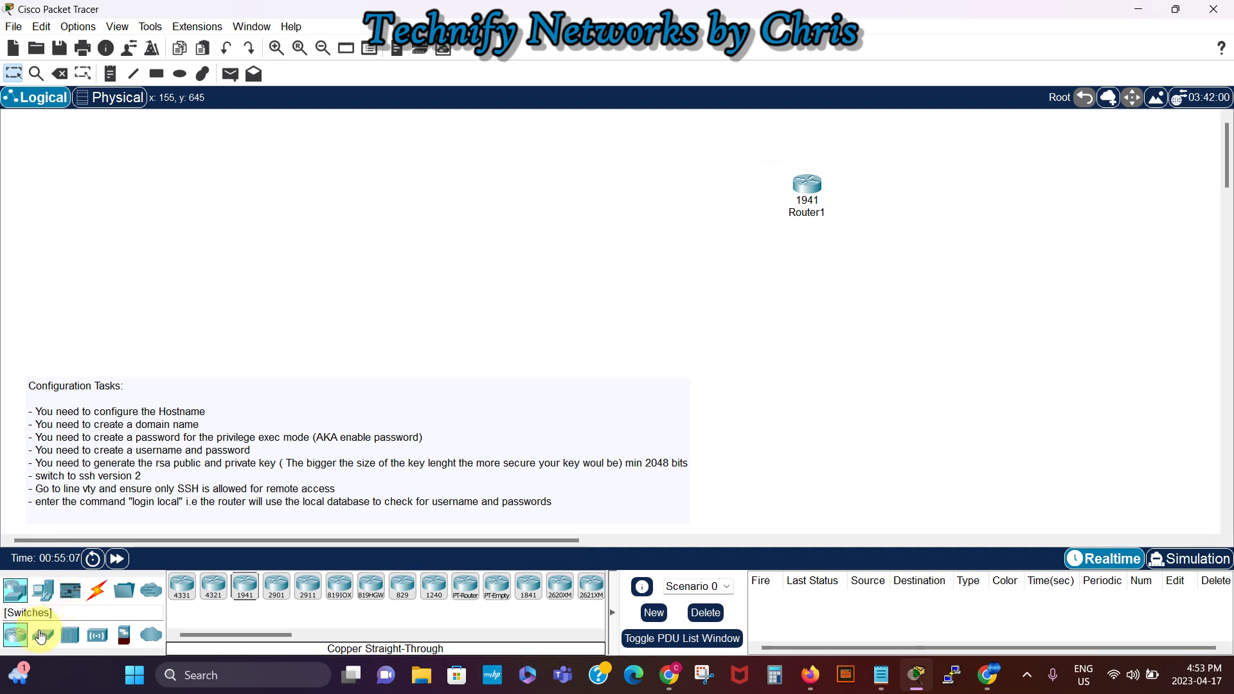
drag(40, 637, 797, 295)
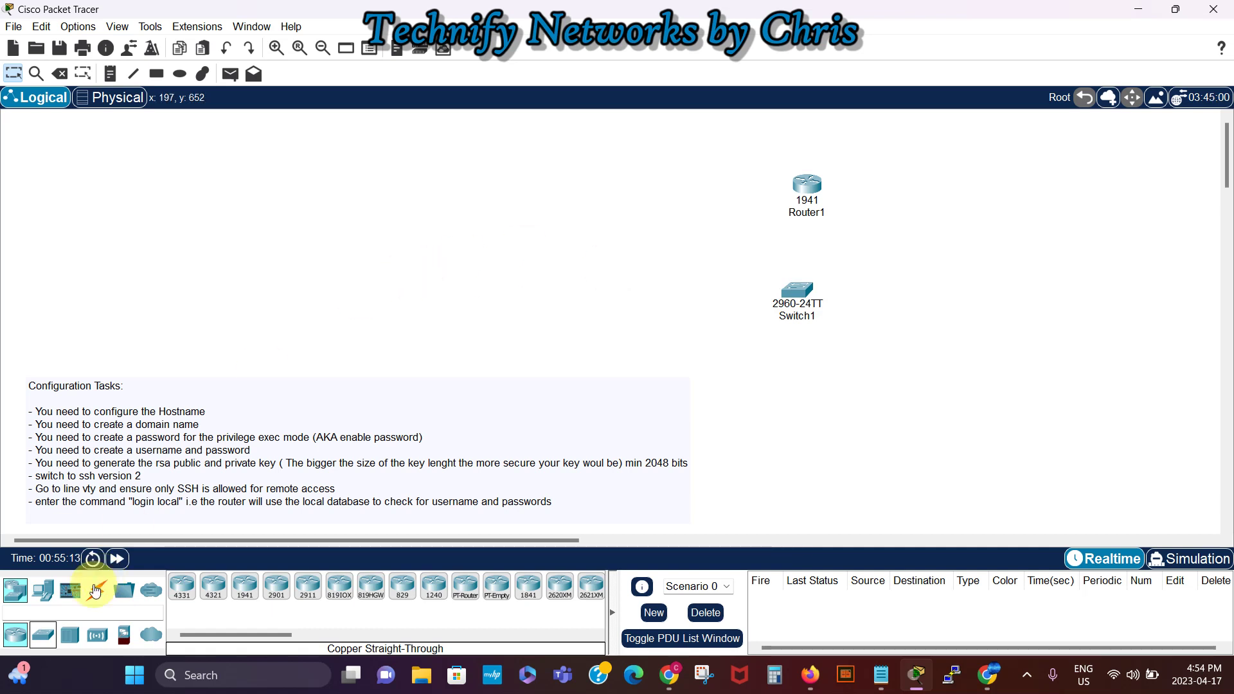
Step: Add two PCs, PC3 and PC4, to the right of and below the switch
click(42, 591)
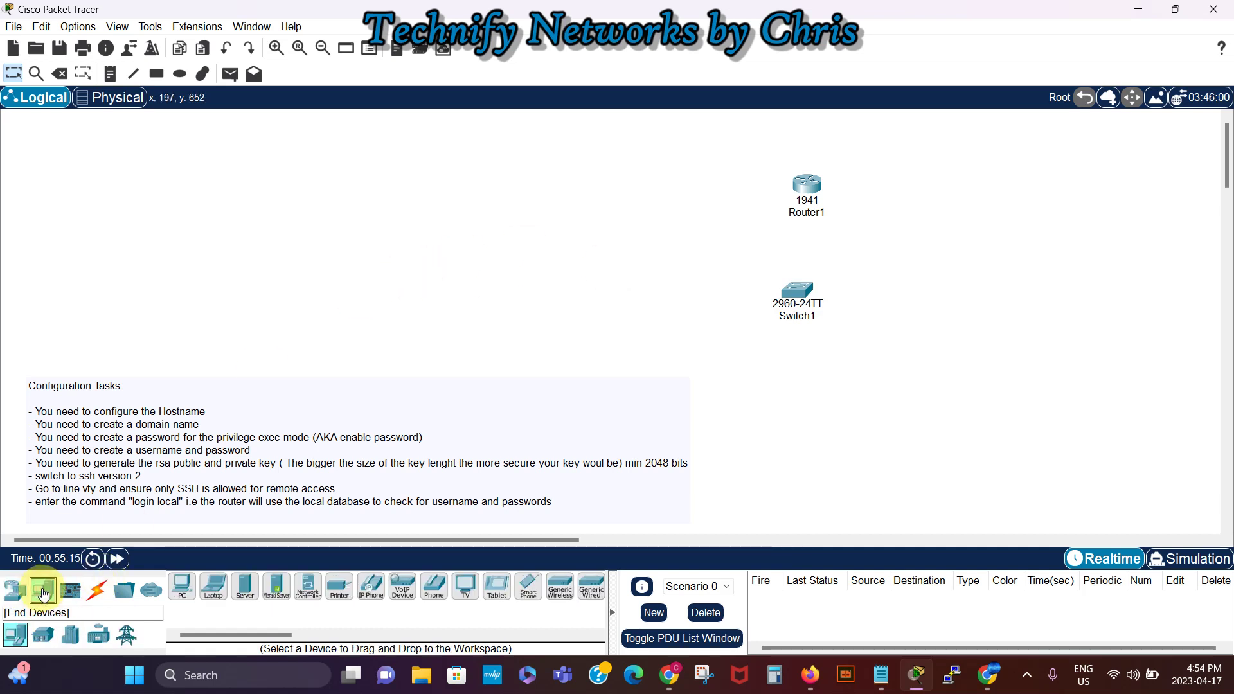
drag(180, 585, 715, 337)
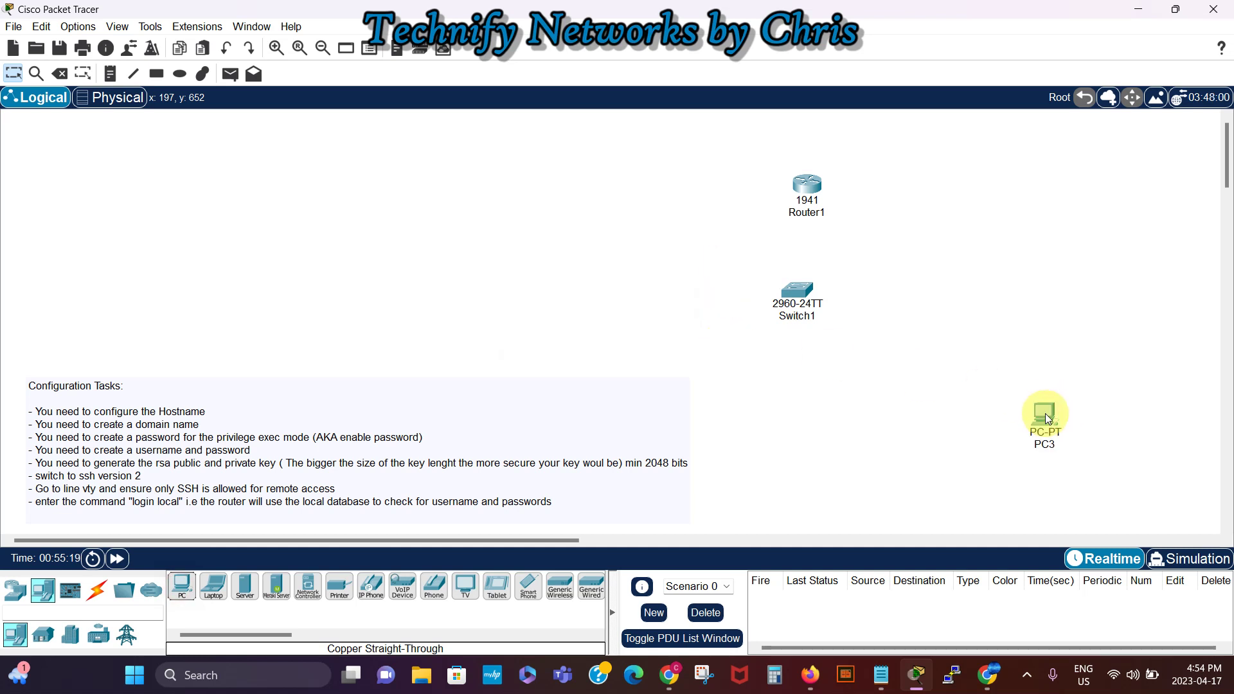
click(180, 586)
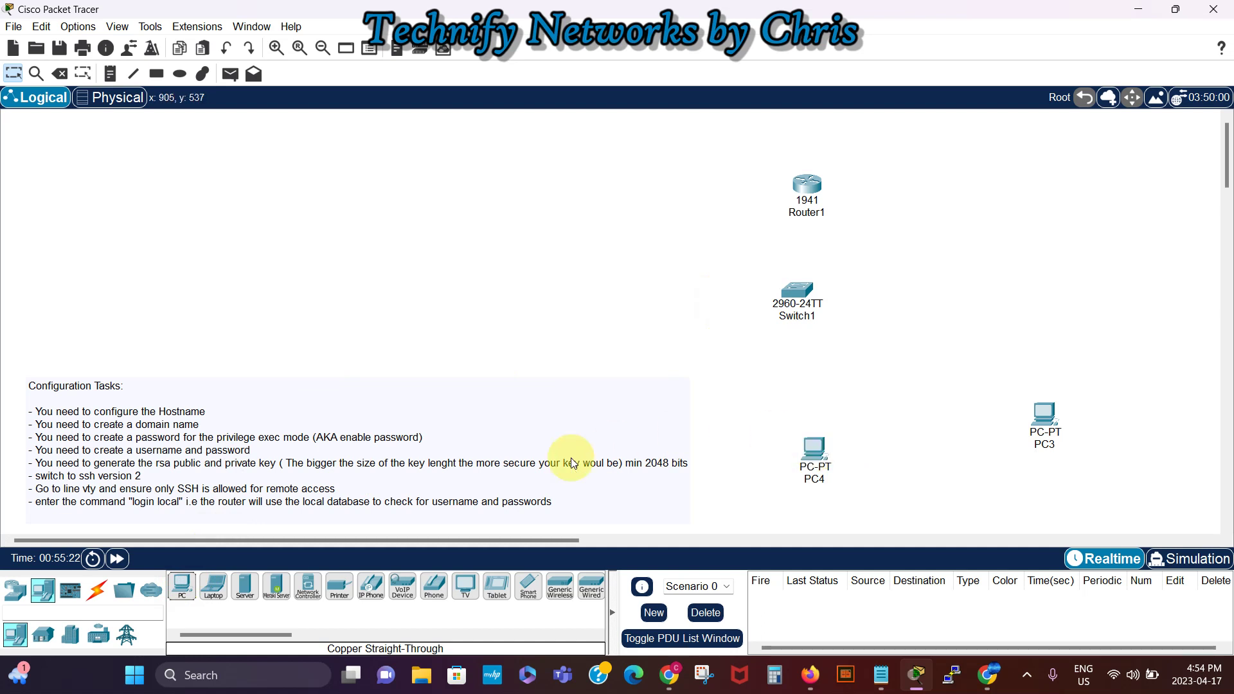
Step: Cable PC4 FastEthernet0 to Switch1 Fa0/1 with a copper straight-through cable
click(97, 590)
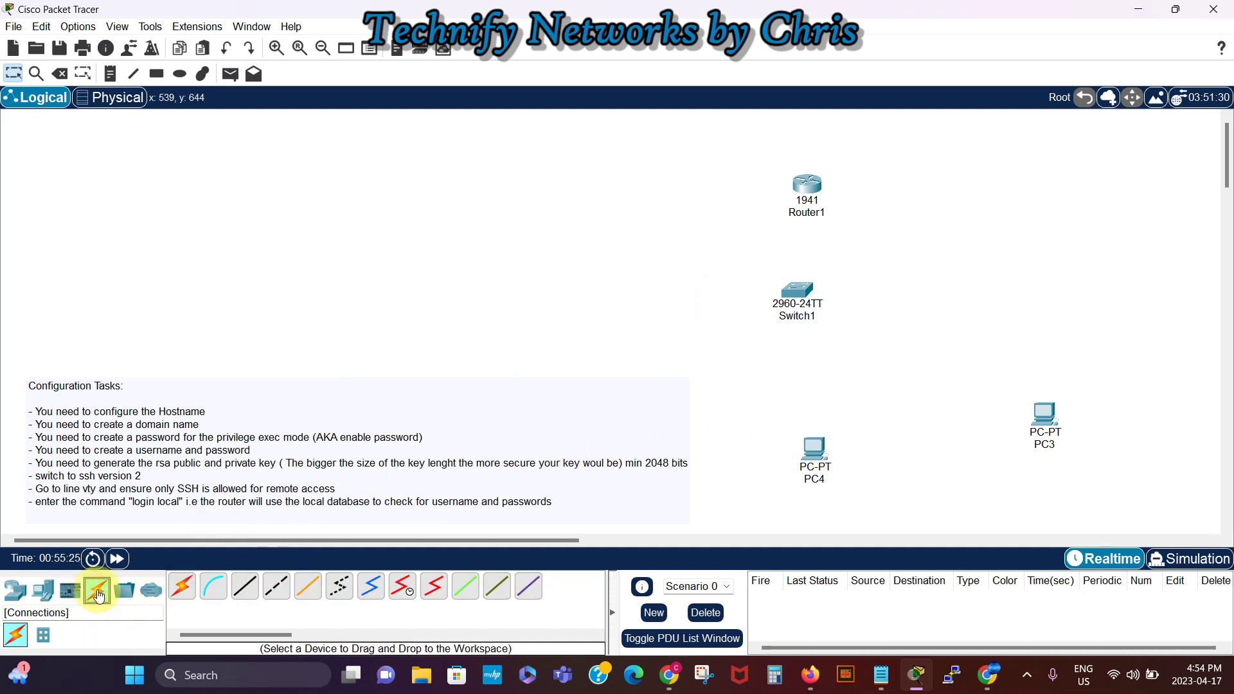
click(245, 586)
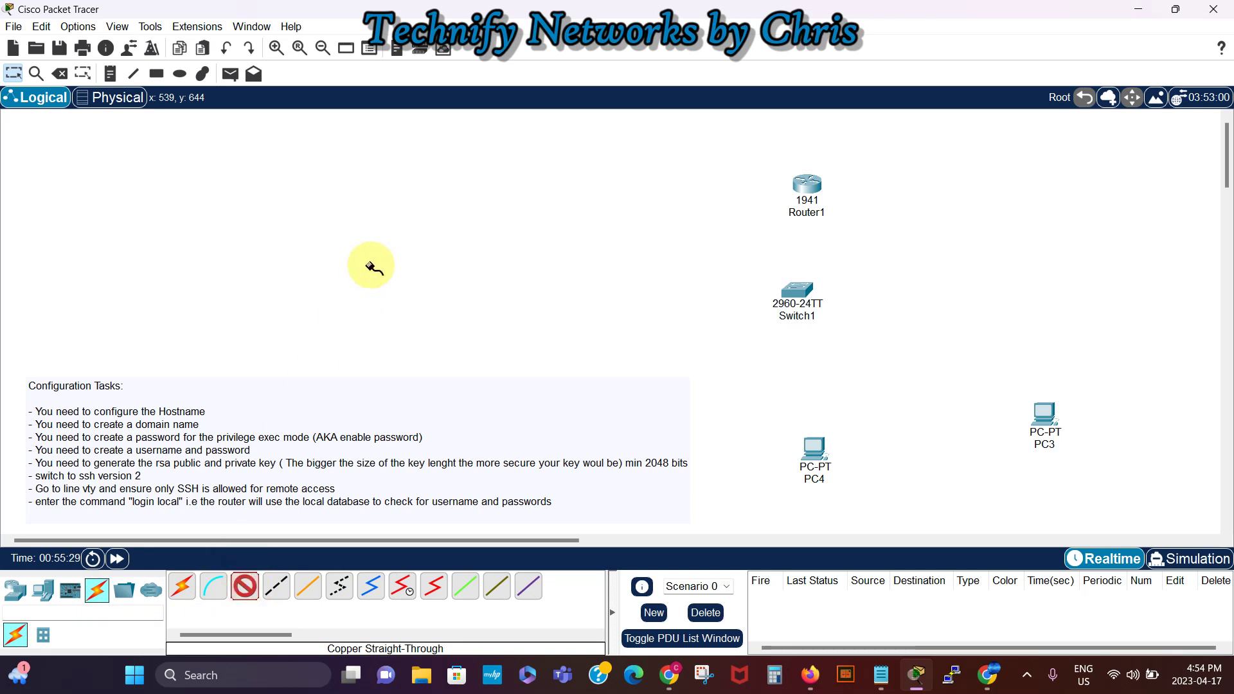
click(244, 589)
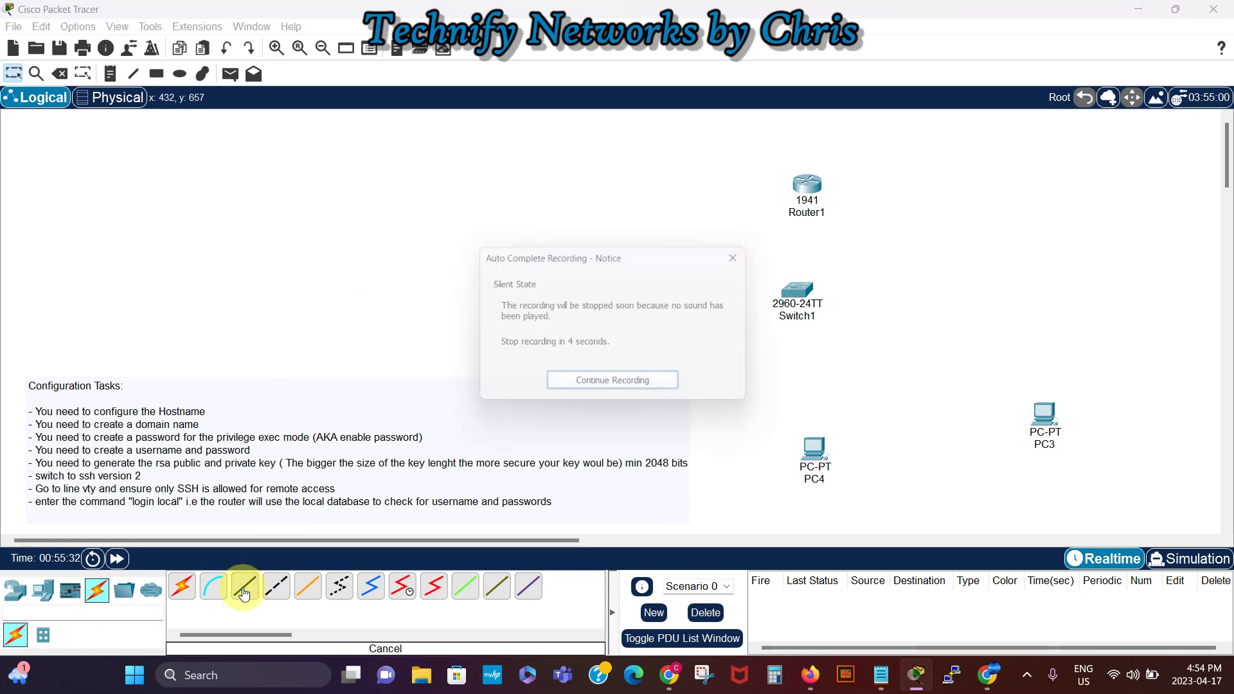
click(245, 589)
click(623, 389)
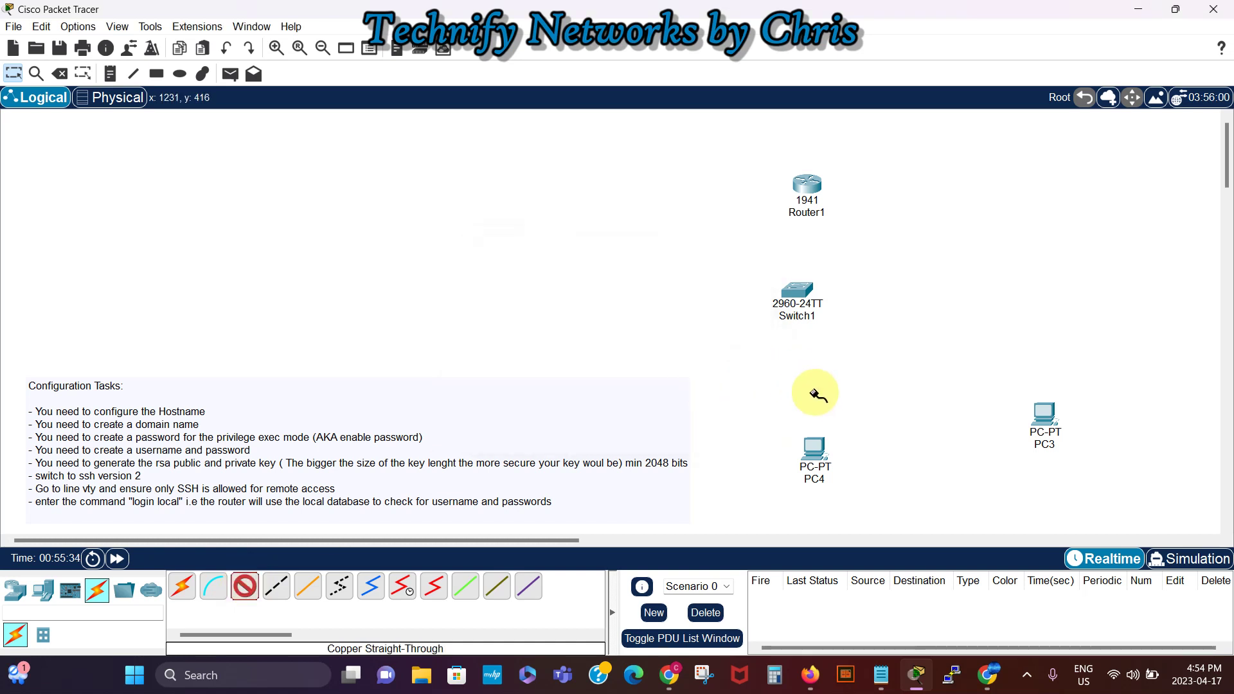
click(814, 446)
click(867, 502)
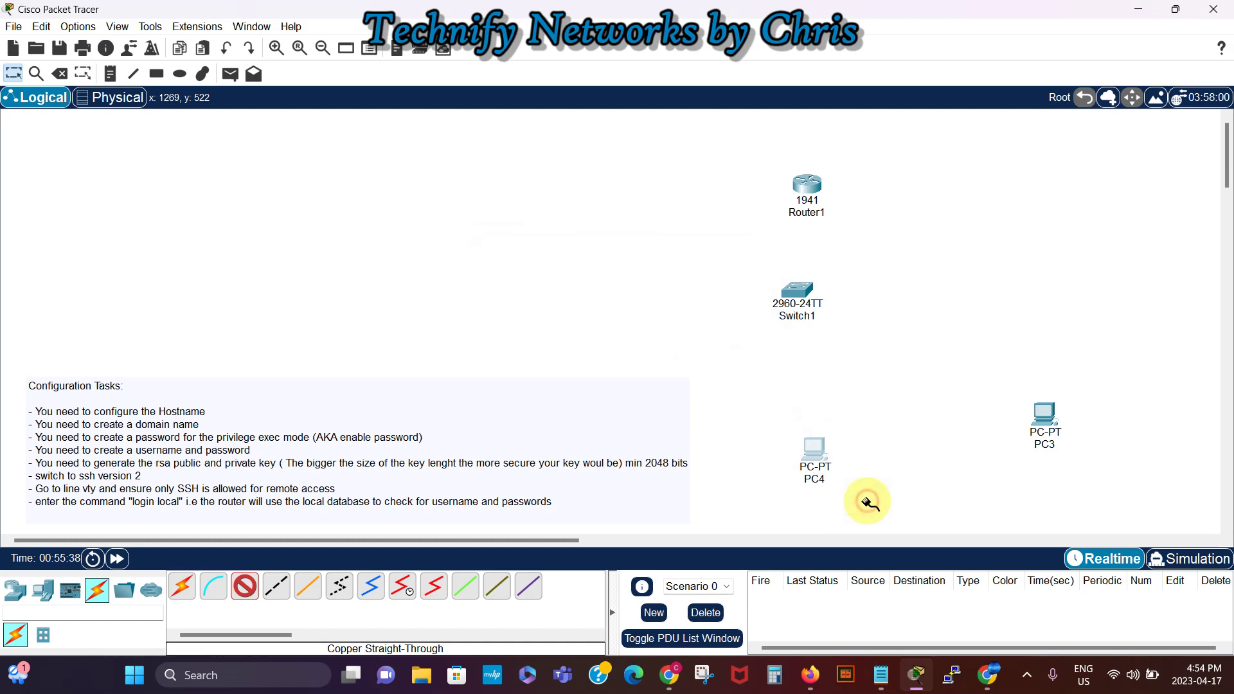
click(802, 292)
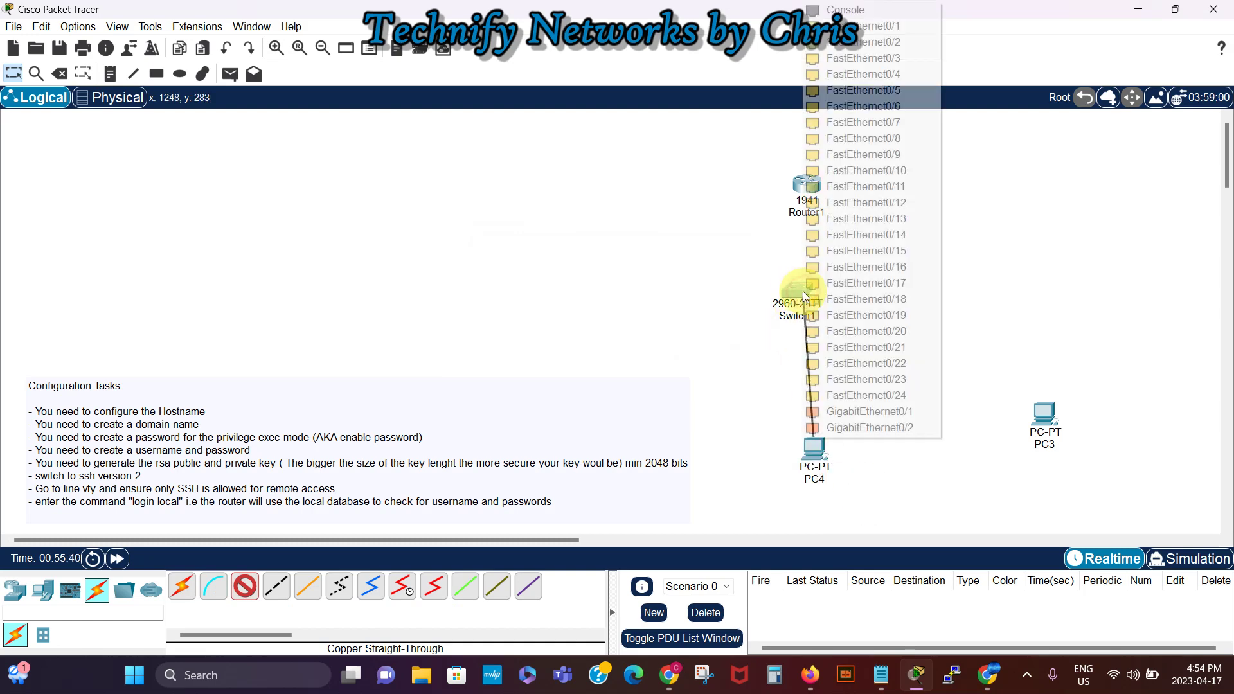
click(876, 24)
Step: Connect PC3 FastEthernet0 to Switch1 Fa0/2 and Switch1 Fa0/3 to Router1 Gig0/0
click(1050, 415)
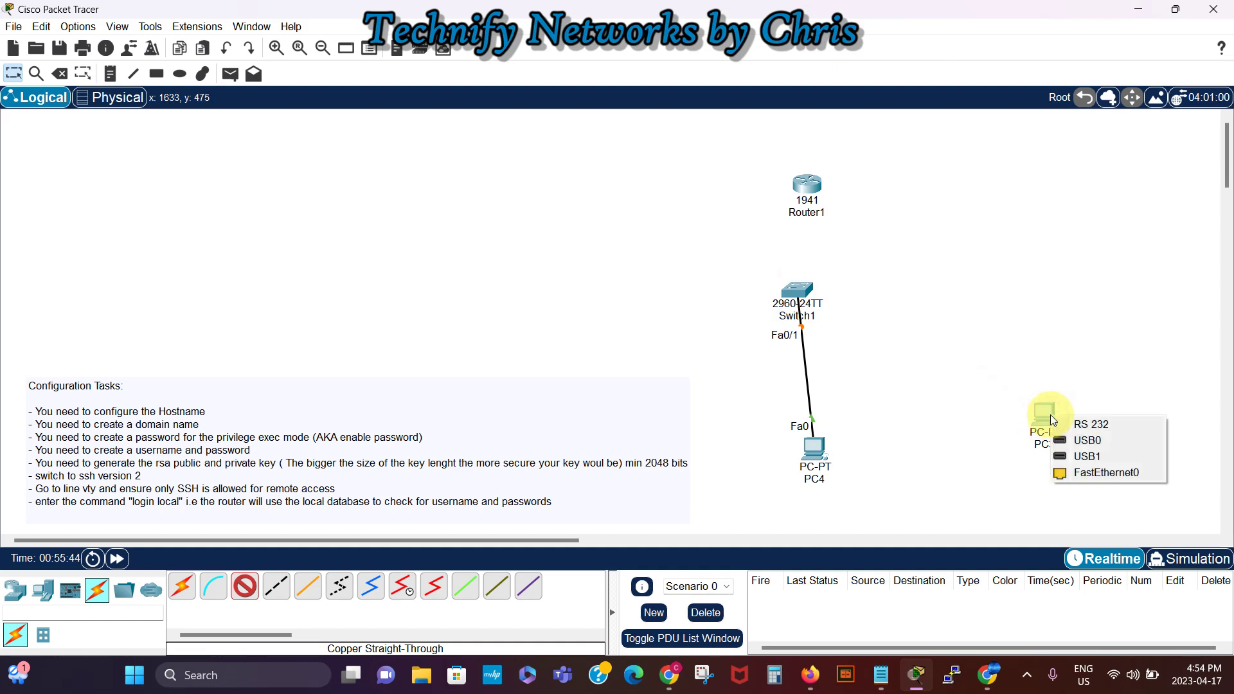
click(1101, 471)
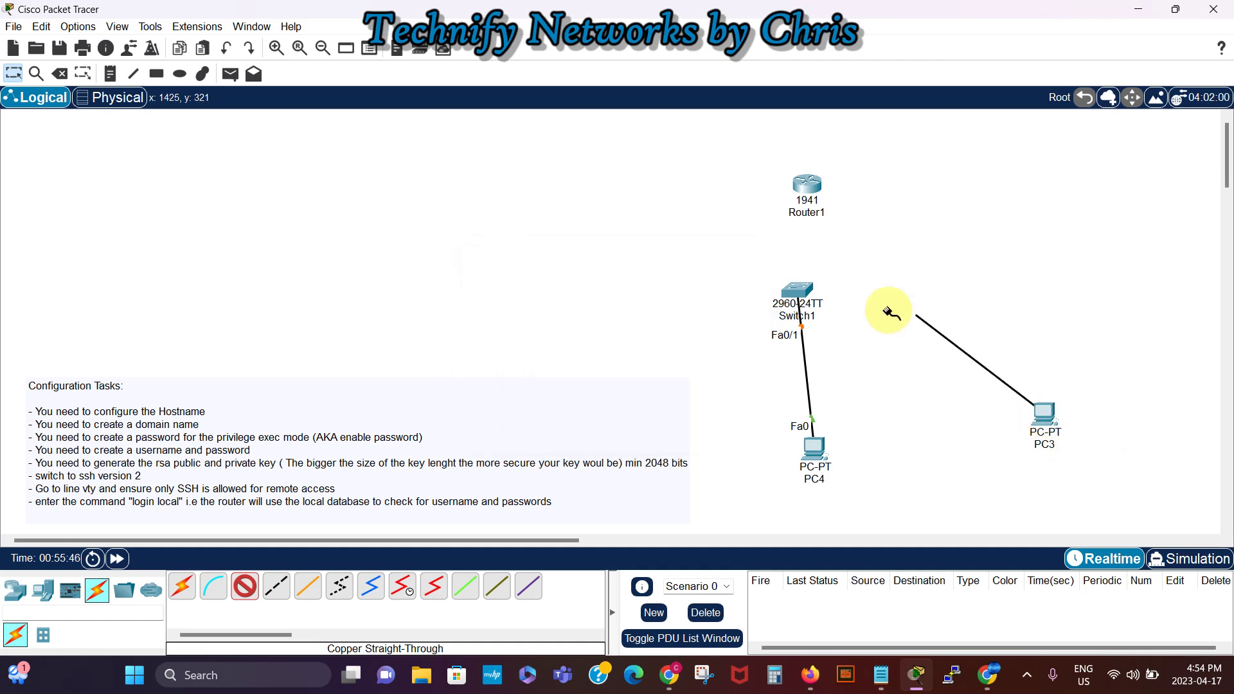
click(804, 289)
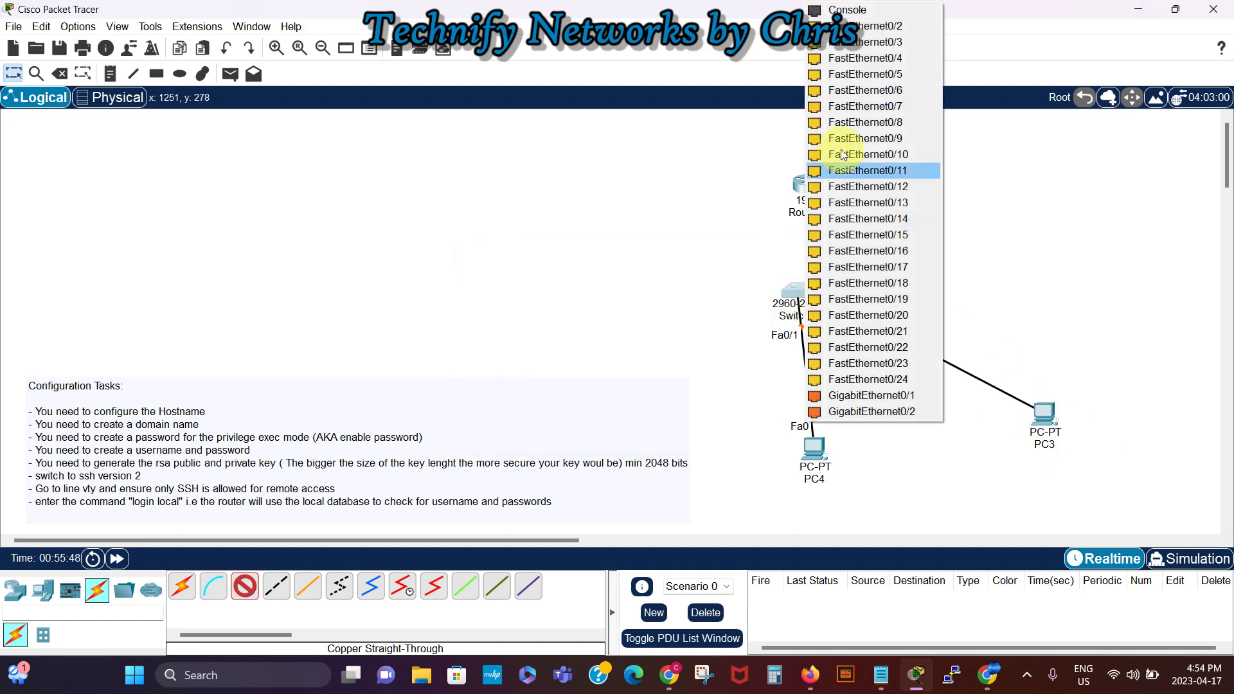
click(873, 26)
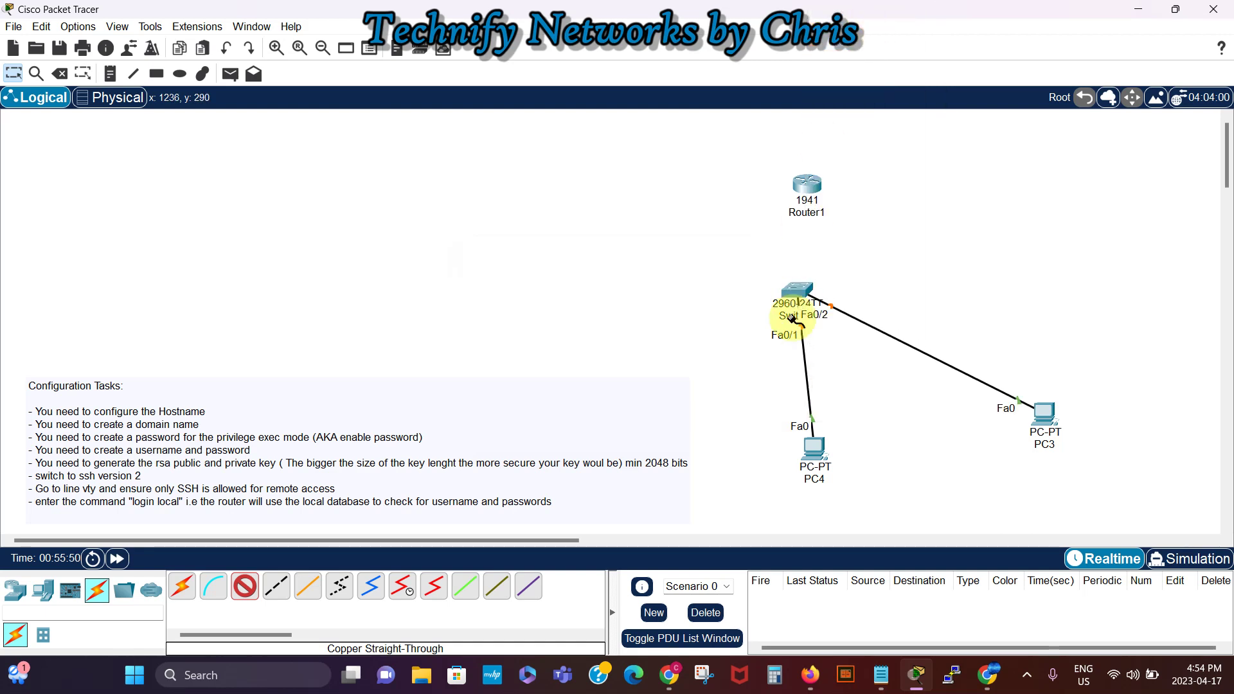
click(807, 289)
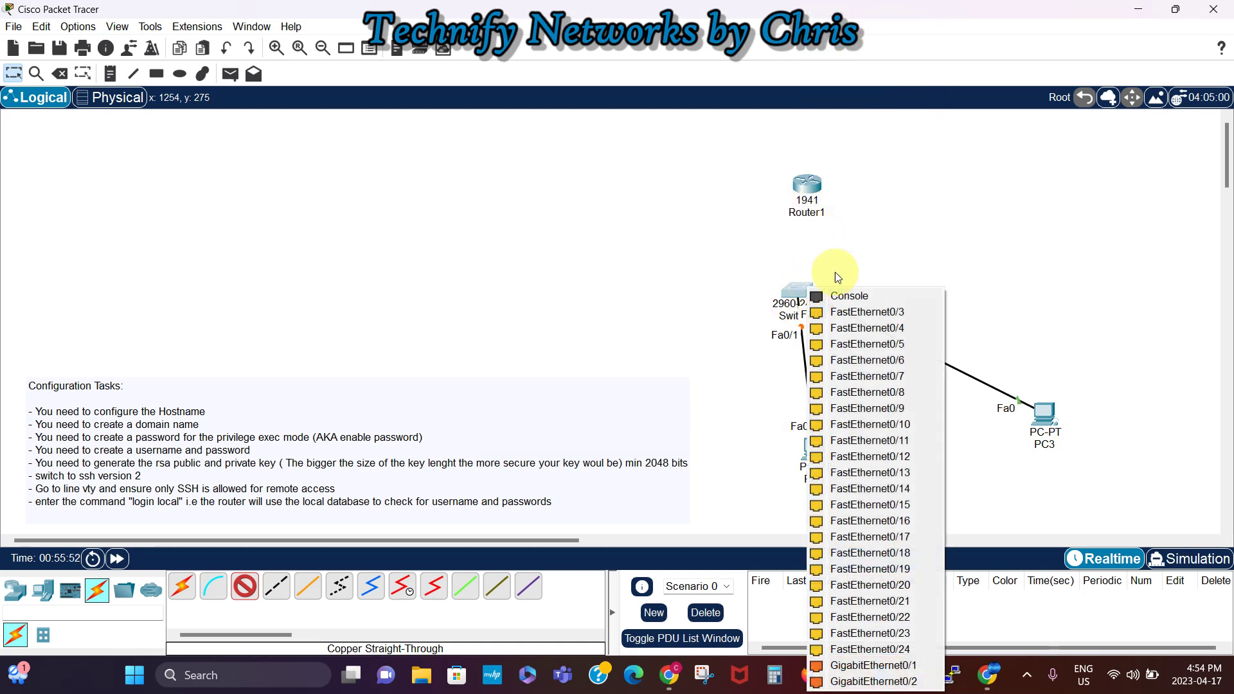
click(854, 313)
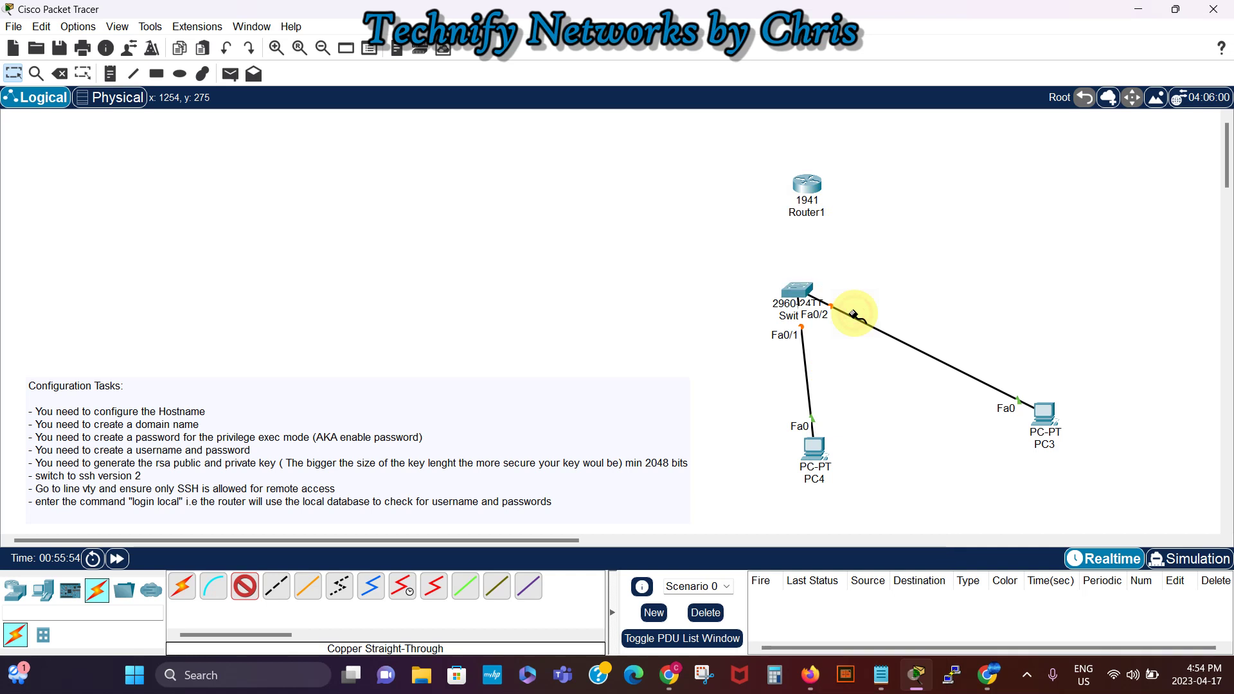
click(806, 187)
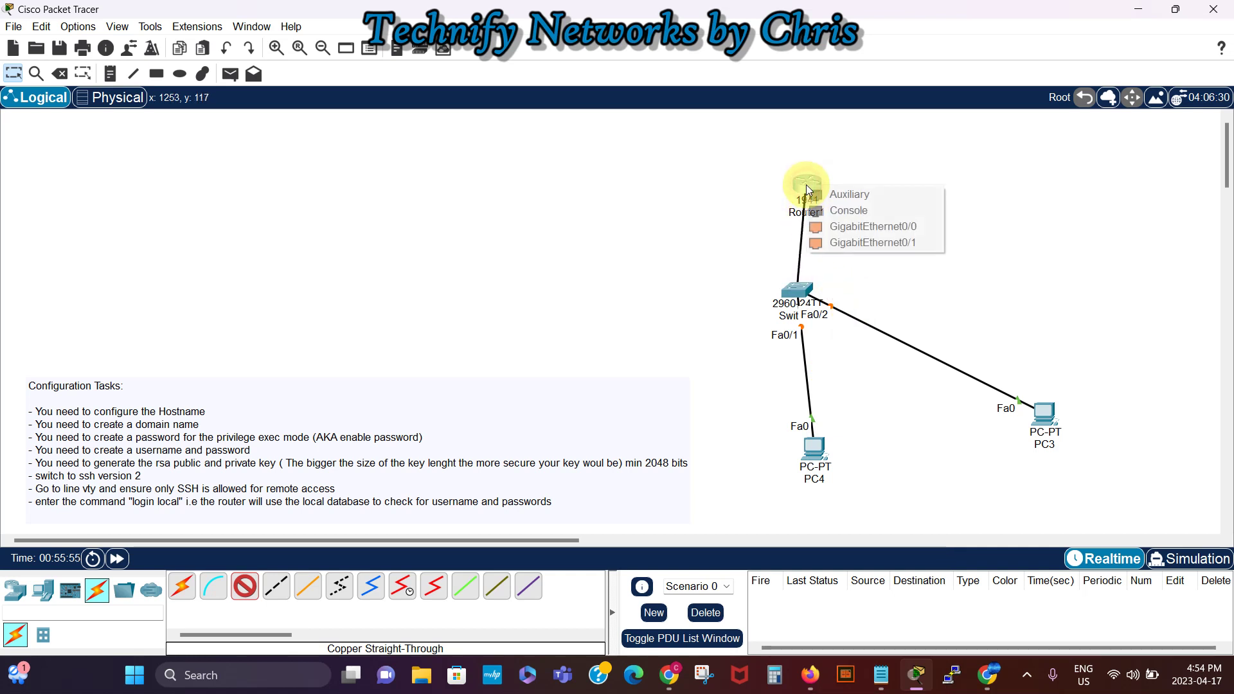
click(852, 226)
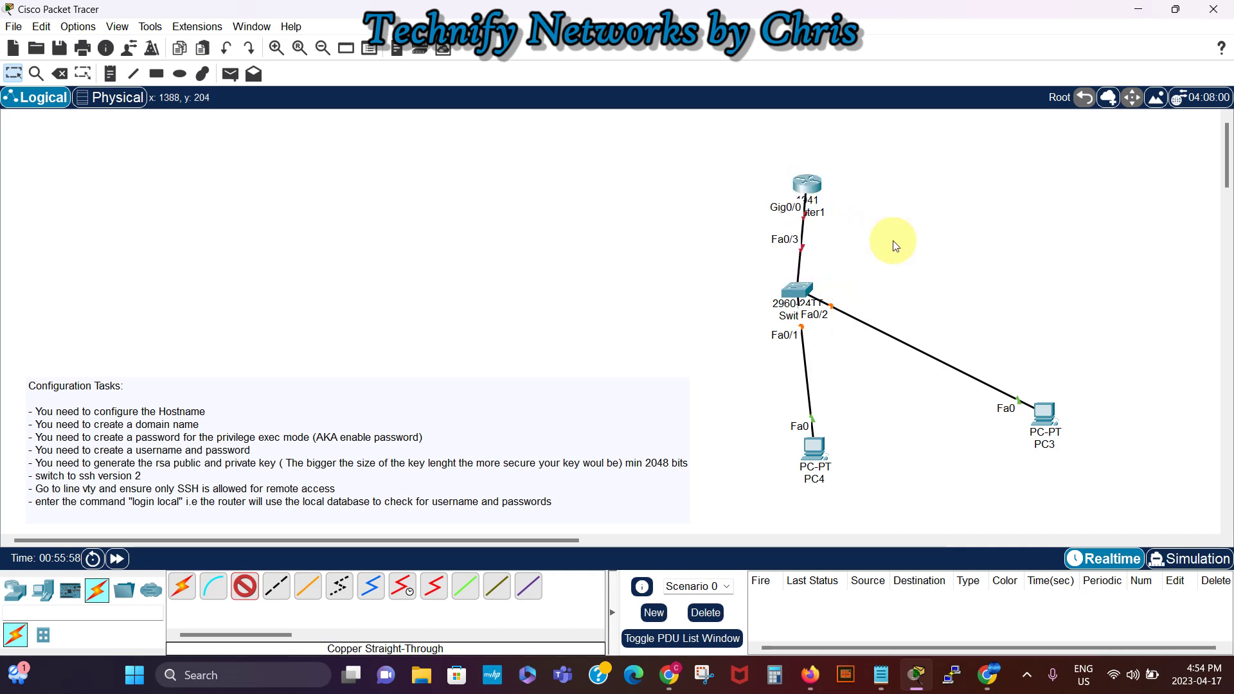
Step: Rearrange PC4, PC3 and Router1 closer to the switch on the workspace
drag(814, 452, 767, 450)
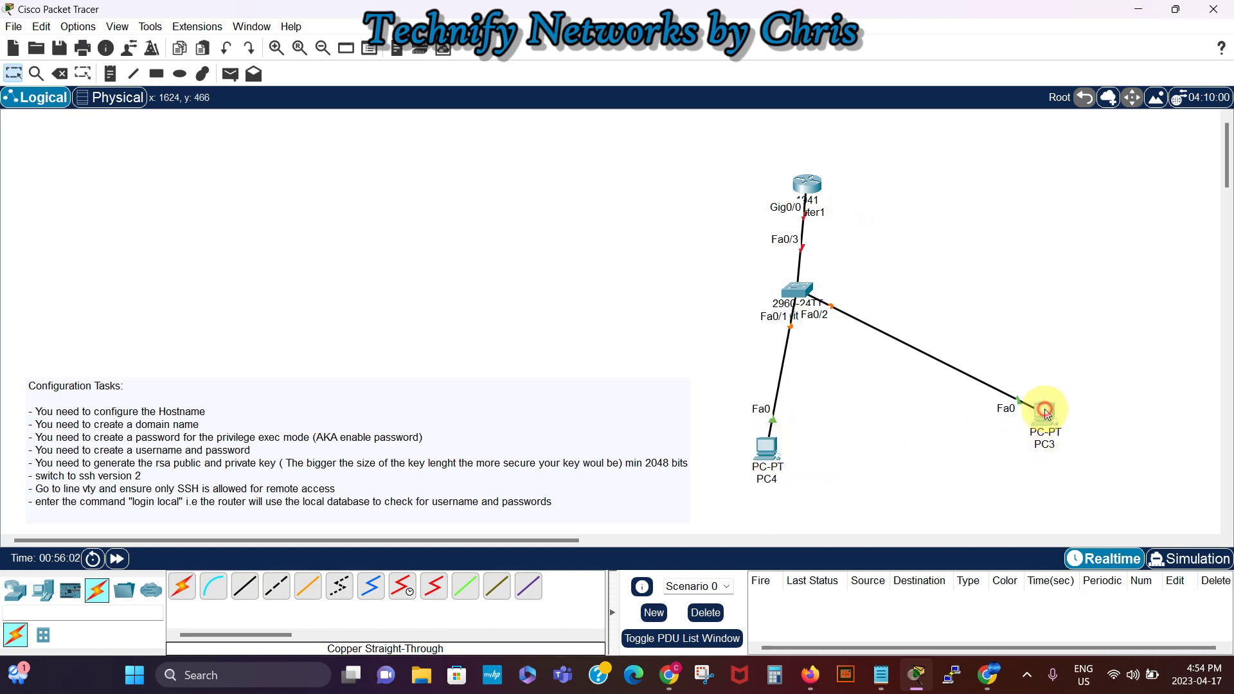
drag(1048, 416, 916, 433)
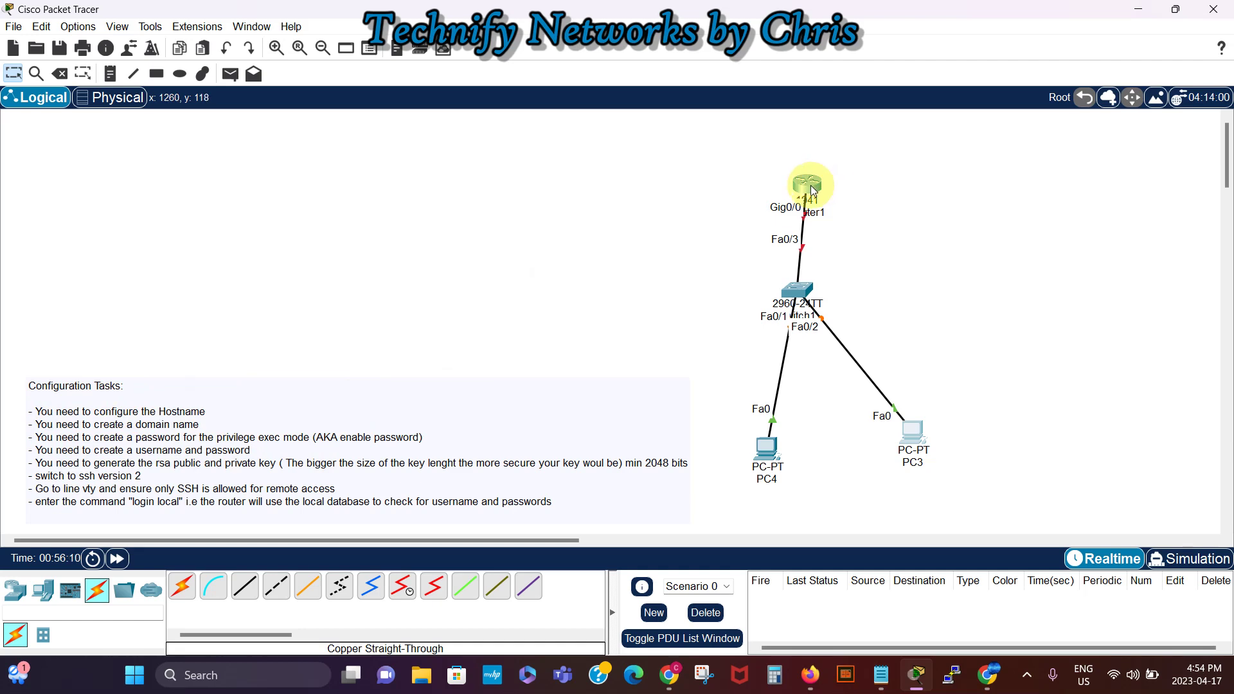
drag(809, 191, 804, 185)
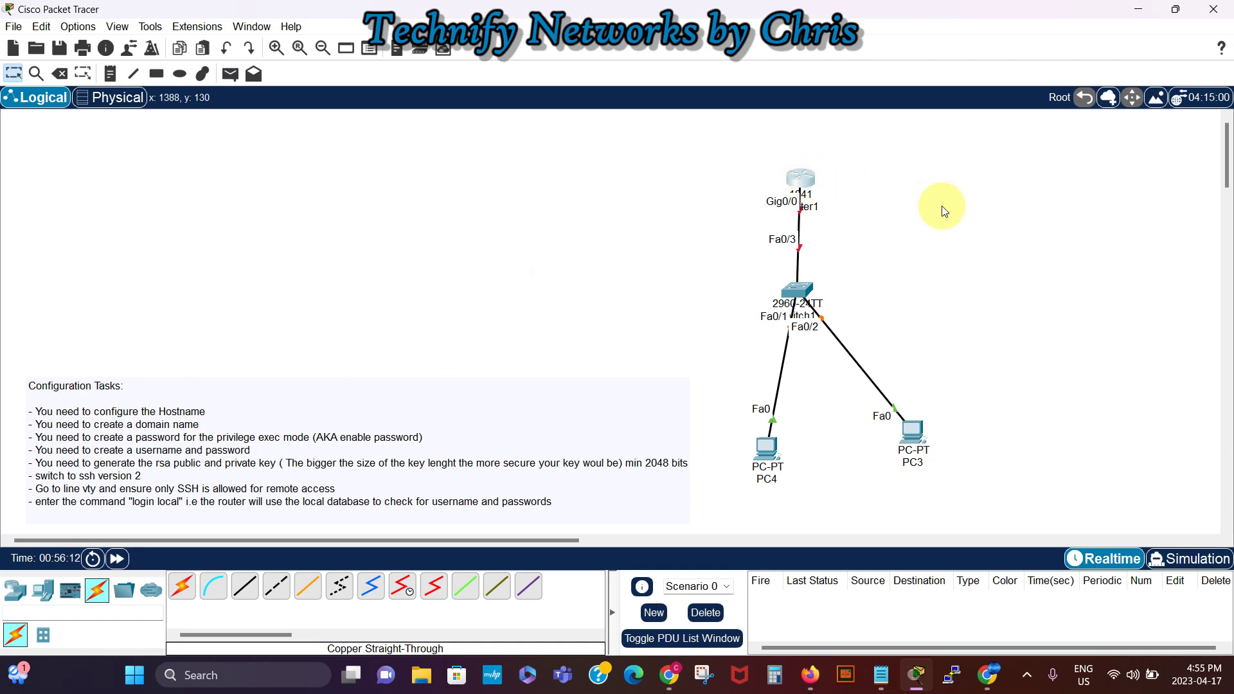
Step: Open Router1's CLI and widen and reposition its window
click(807, 183)
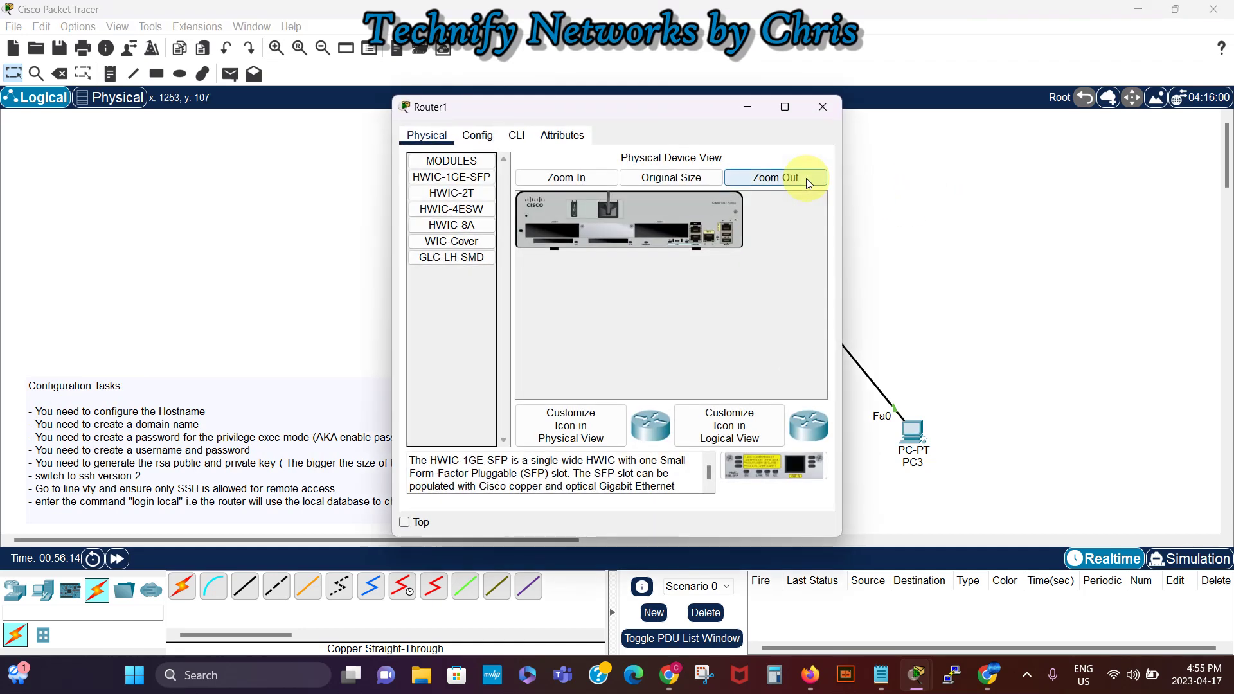
click(519, 137)
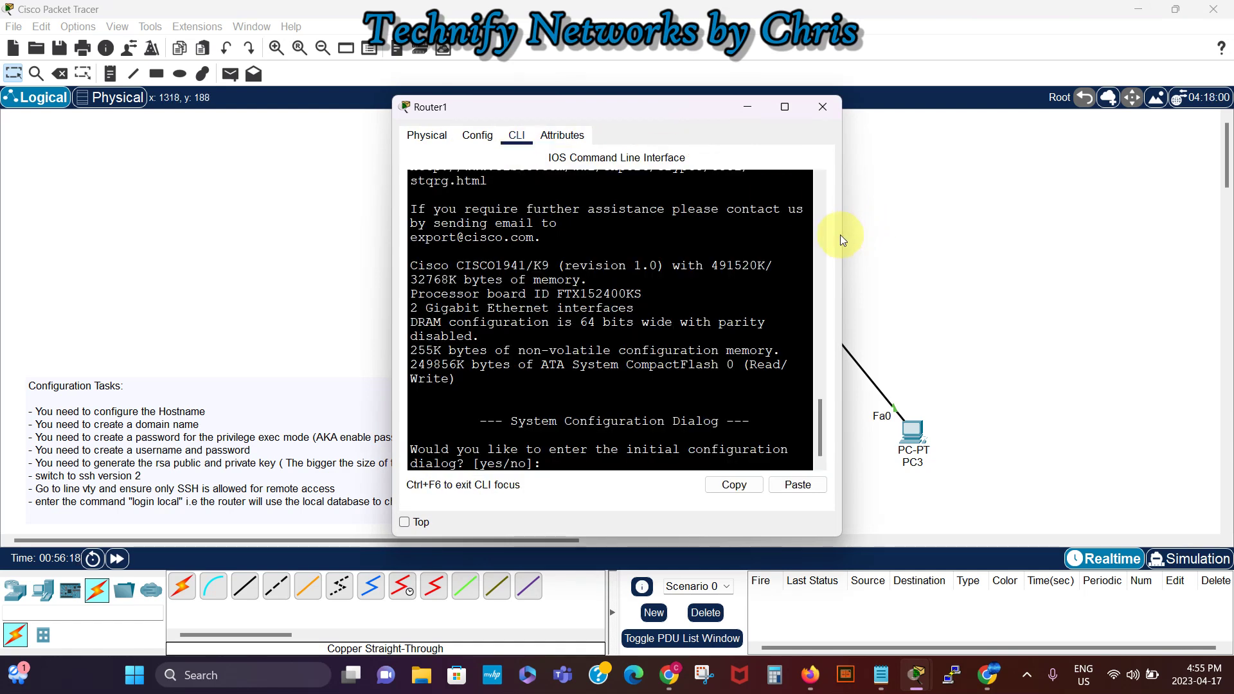
drag(840, 234, 1064, 234)
drag(866, 106, 977, 71)
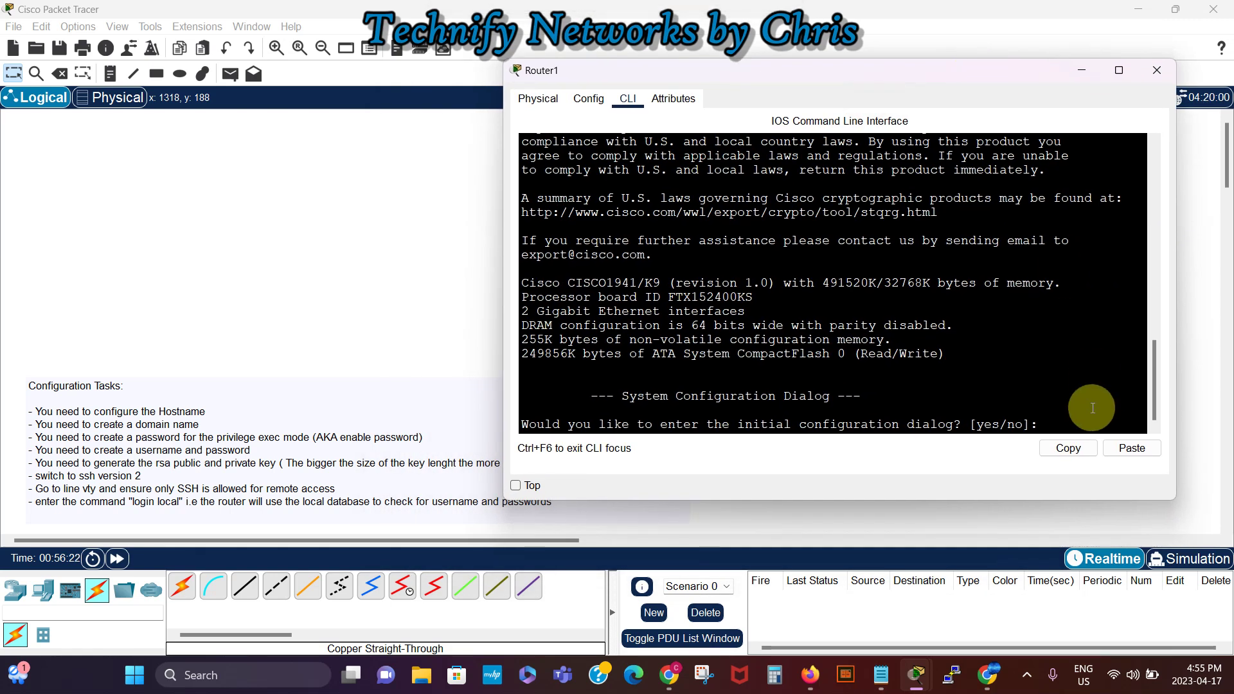
Step: Decline the initial setup dialog with 'no', then enter 'en' and 'conf t'
click(1070, 426)
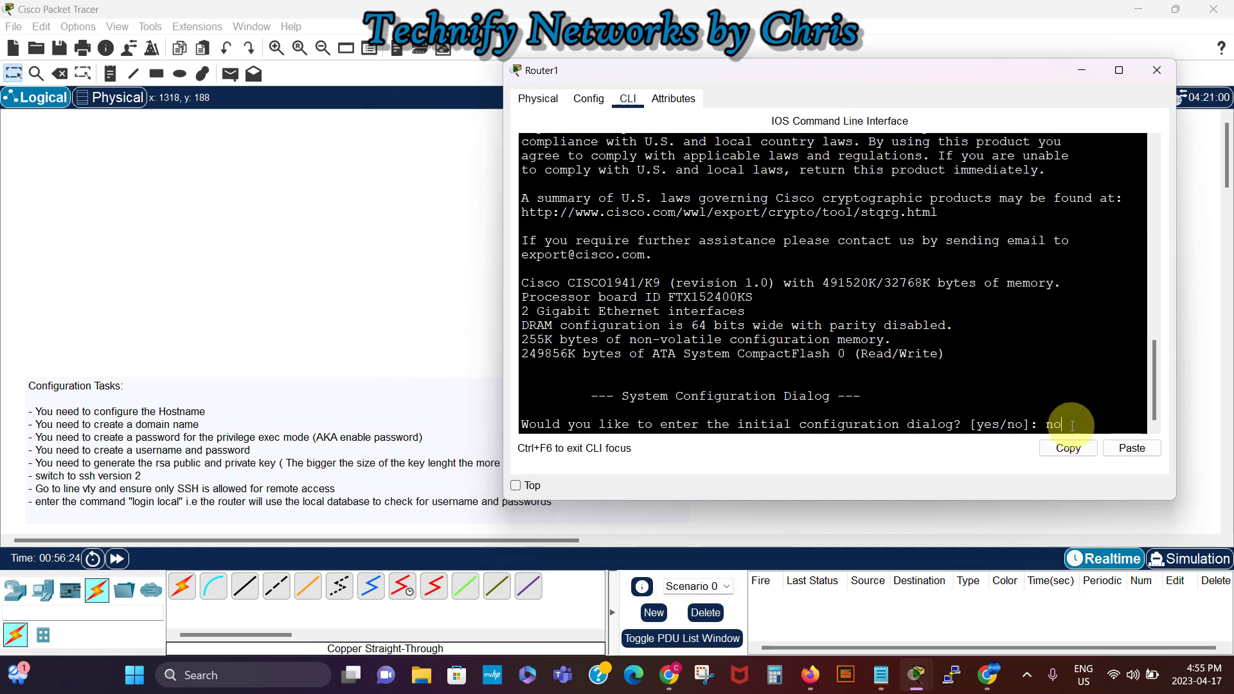
text(no)
key(Return)
key(Return)
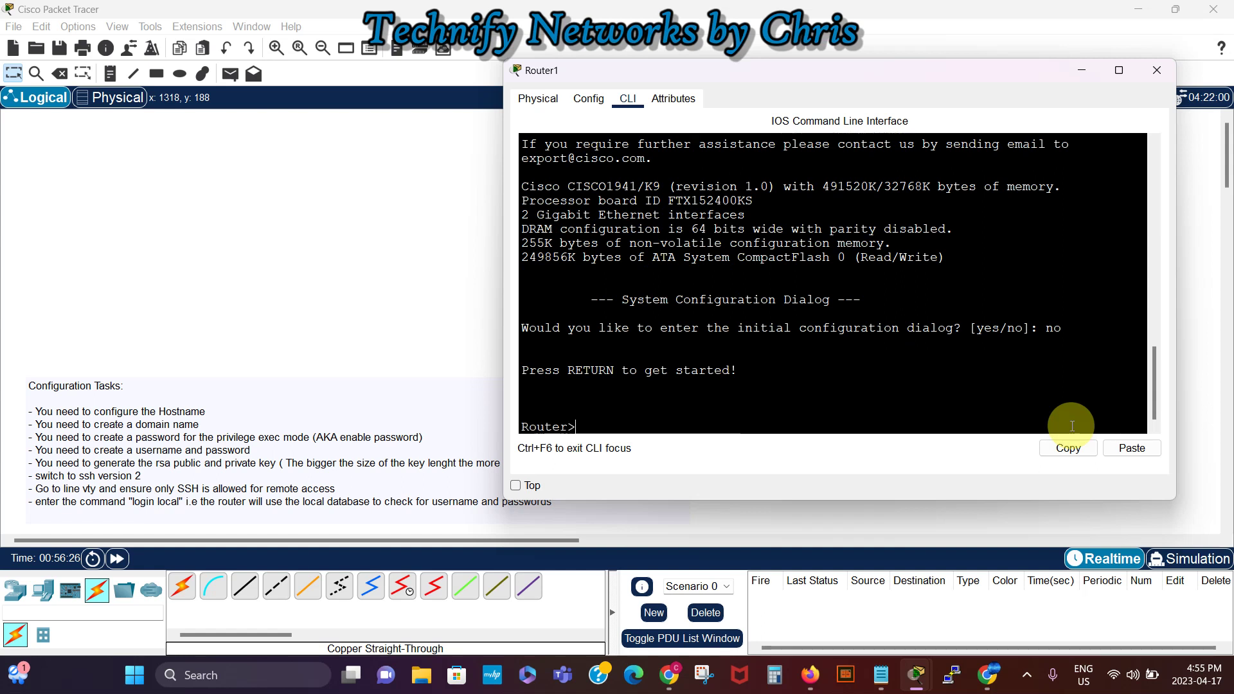
key(Return)
key(Return)
key(Return)
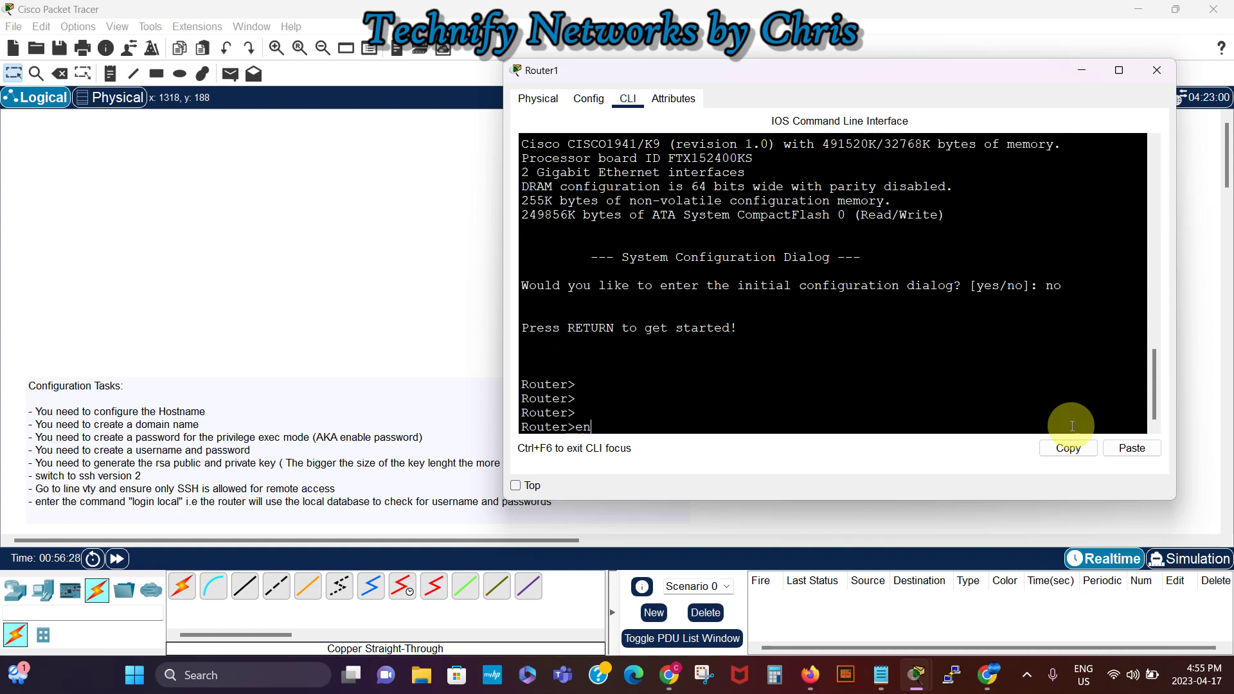
text(en)
key(Return)
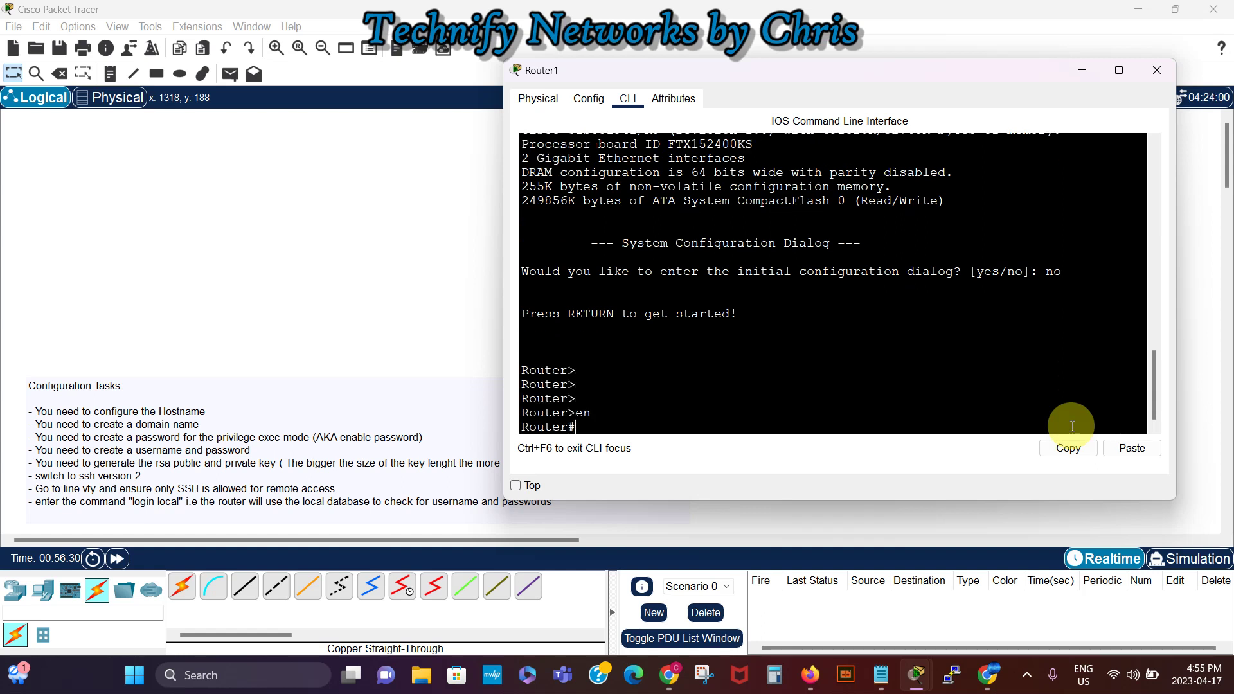
text(conf t)
key(Return)
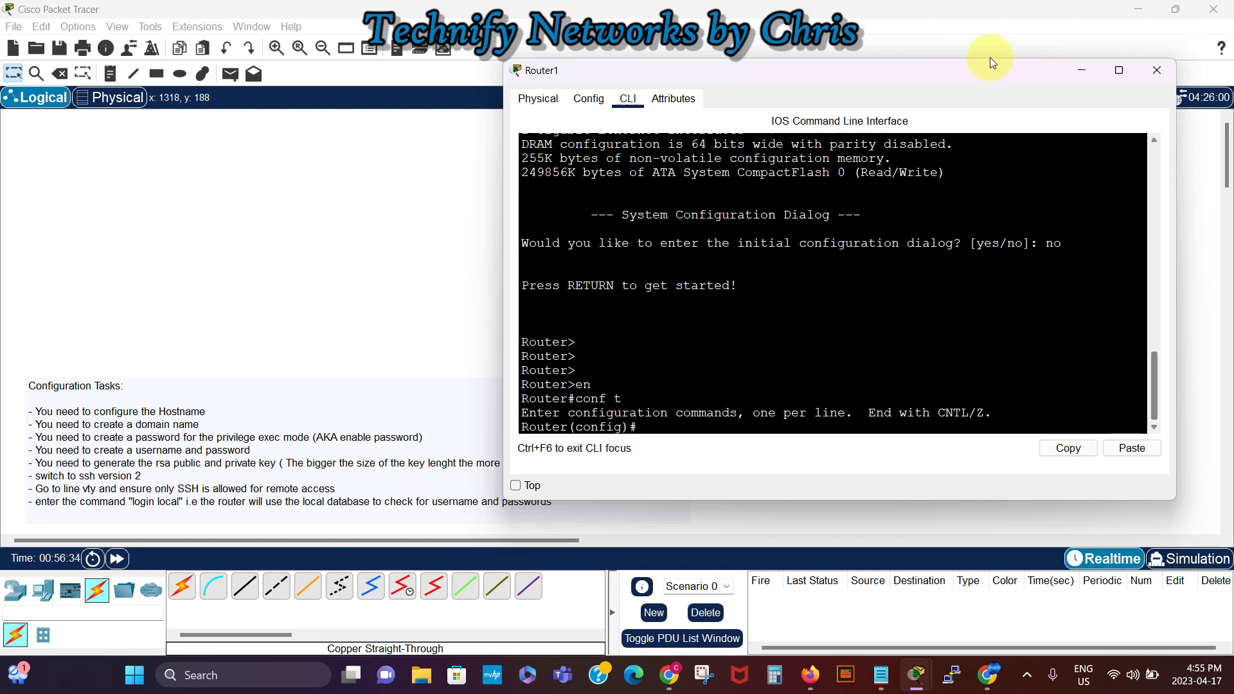
Step: Enter interface g0/0 and assign it 192.168.10.1 with mask 255.255.255.0
drag(926, 71, 903, 117)
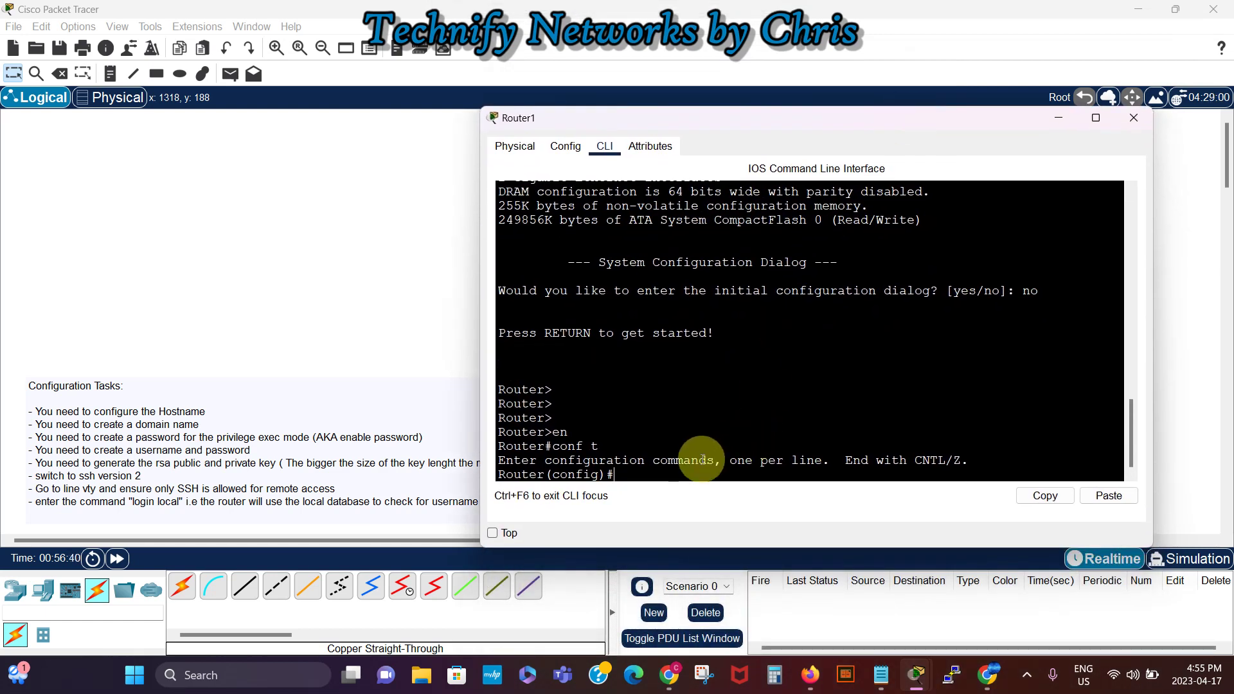
text(int g0/0)
key(Return)
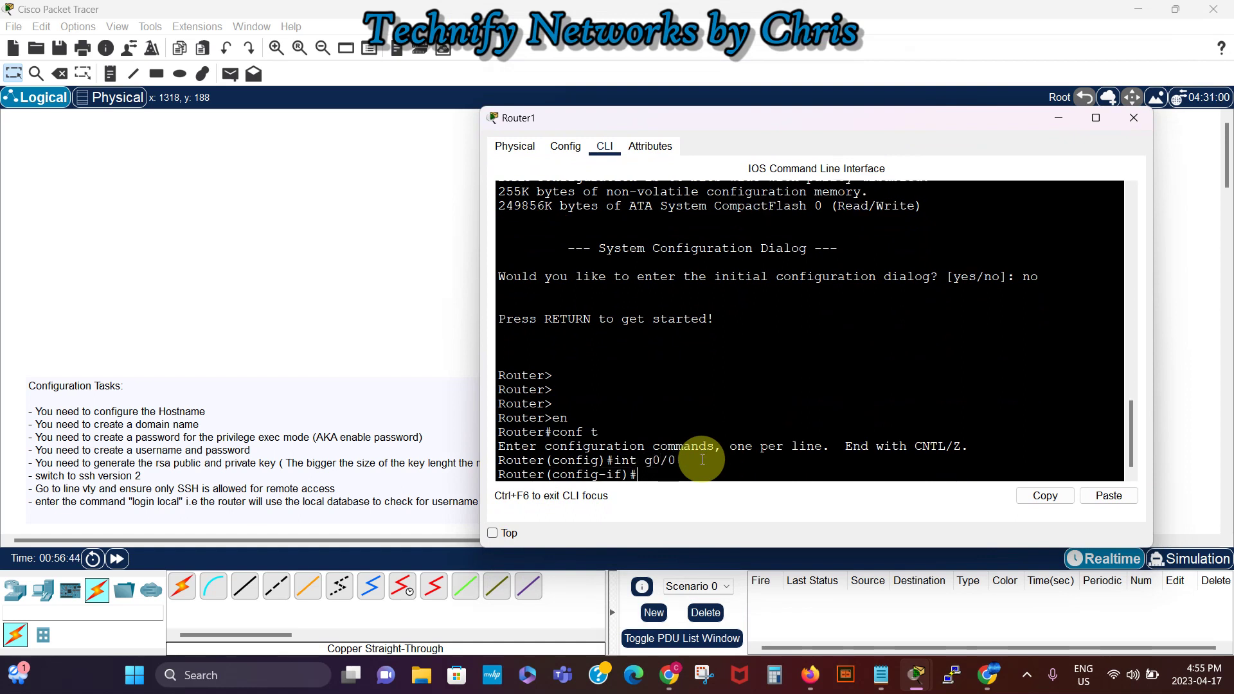
text(ip add)
key(Tab)
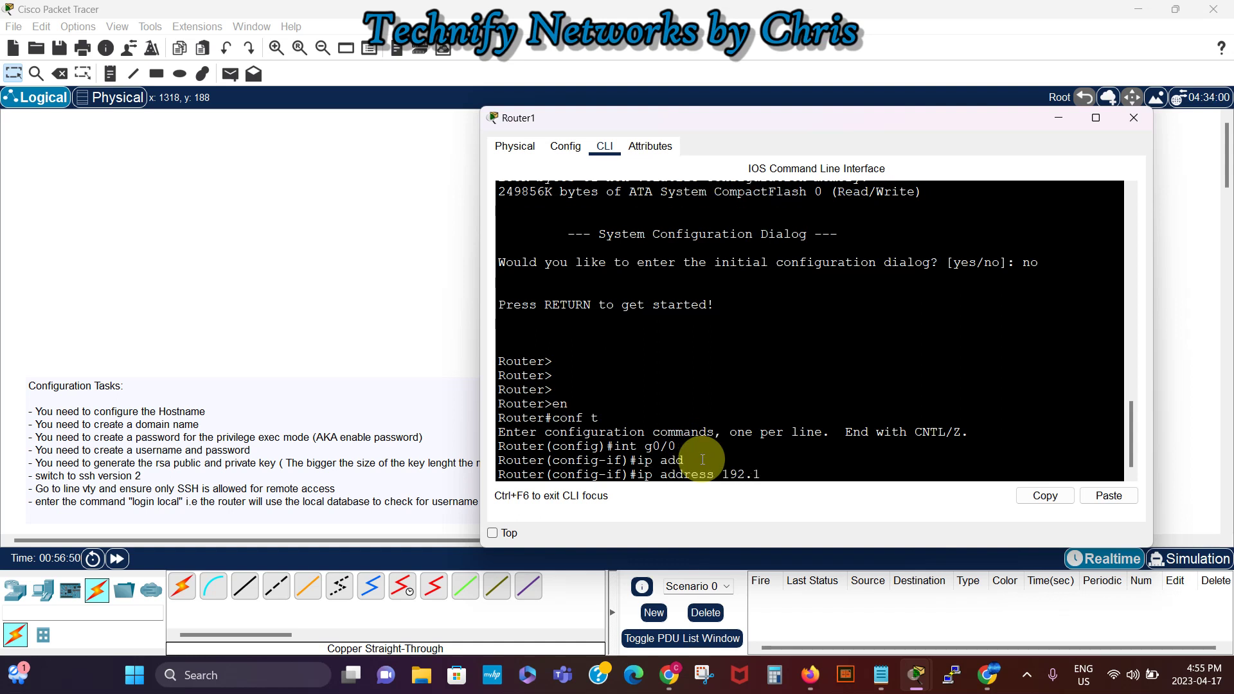
text(192.168.10.1 255.255.255.0)
key(Return)
Step: Bring Gig0/0 up with 'no shutdown'
text(no sh)
text(u)
key(Tab)
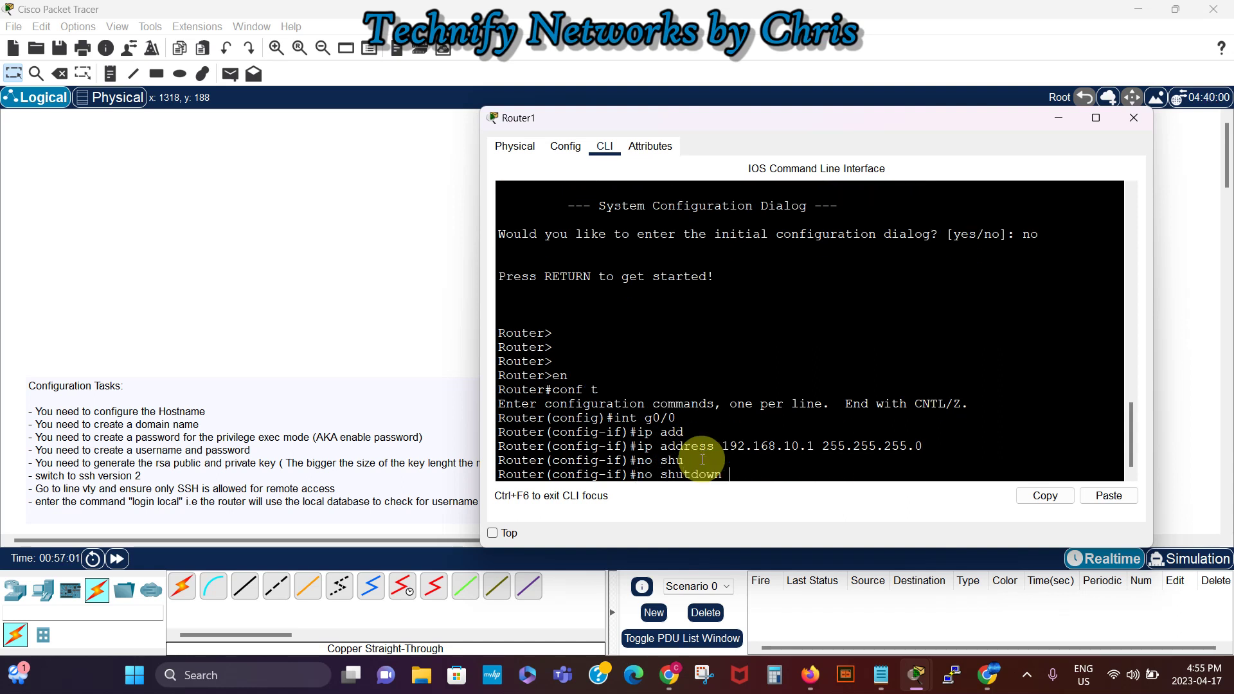
key(Return)
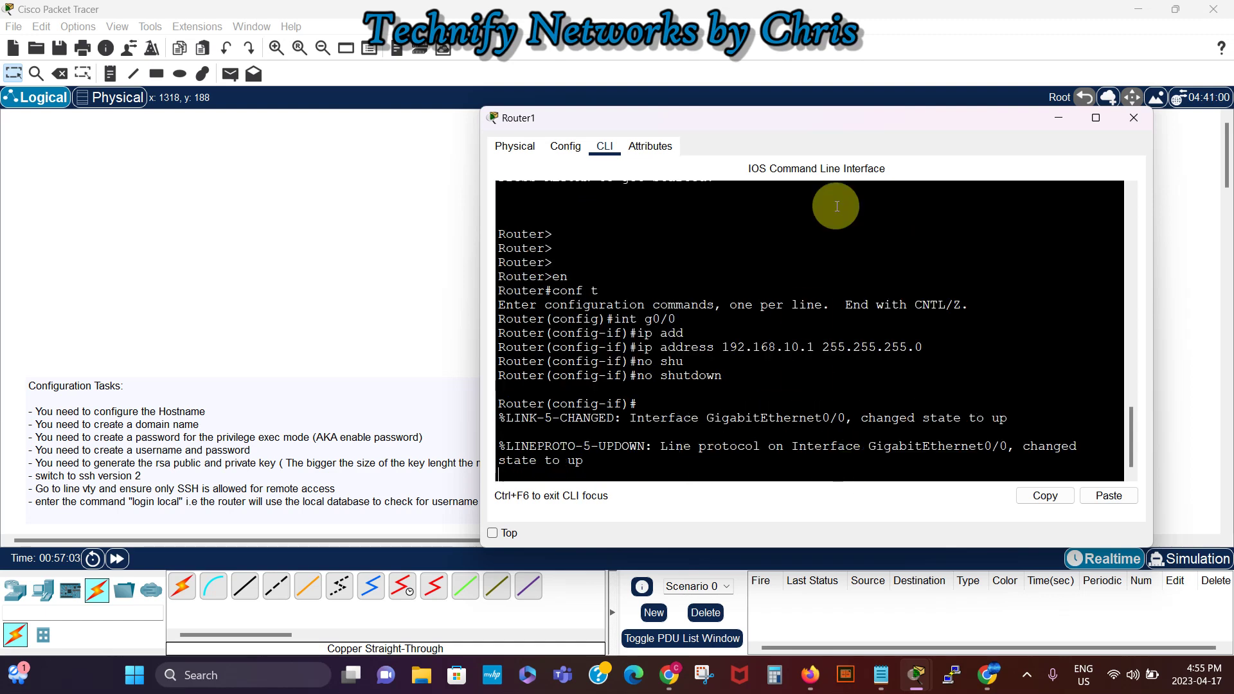
mouse_move(841, 117)
mouse_down()
mouse_move(726, 283)
mouse_move(794, 391)
mouse_move(835, 334)
mouse_move(846, 124)
mouse_up()
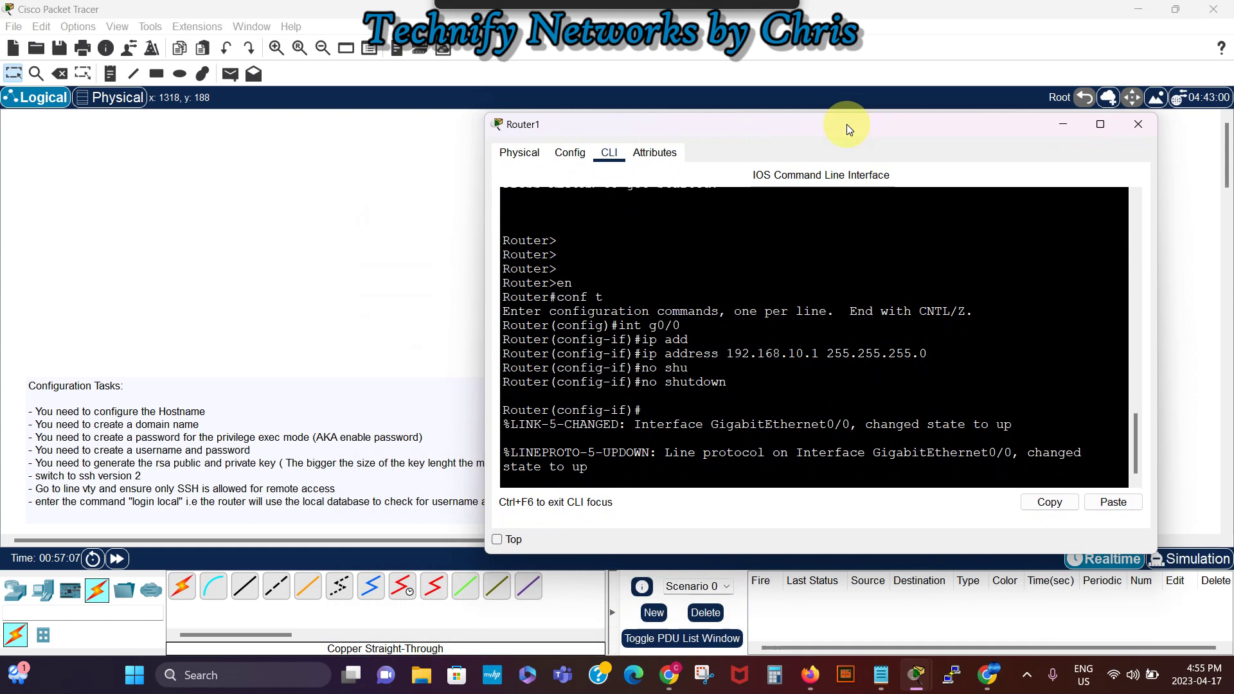
click(868, 470)
key(Return)
key(Return)
key(Return)
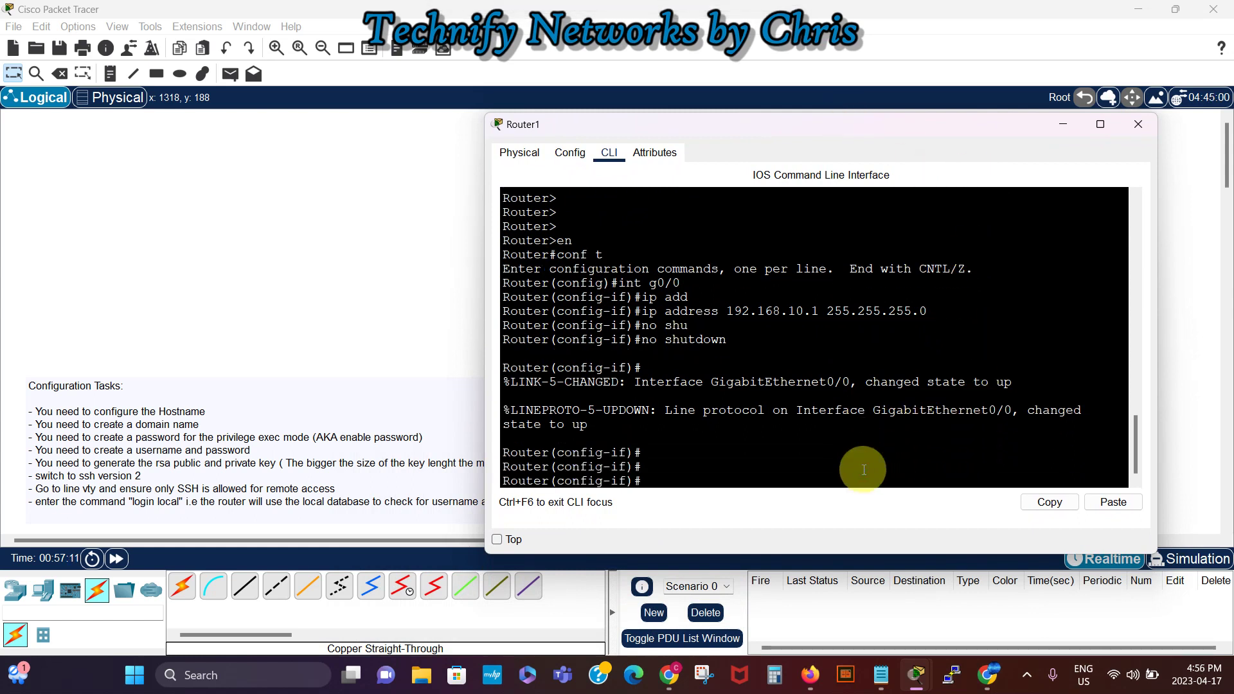
Step: Hide Router1's console and open PC4's Desktop IP Configuration
click(1062, 124)
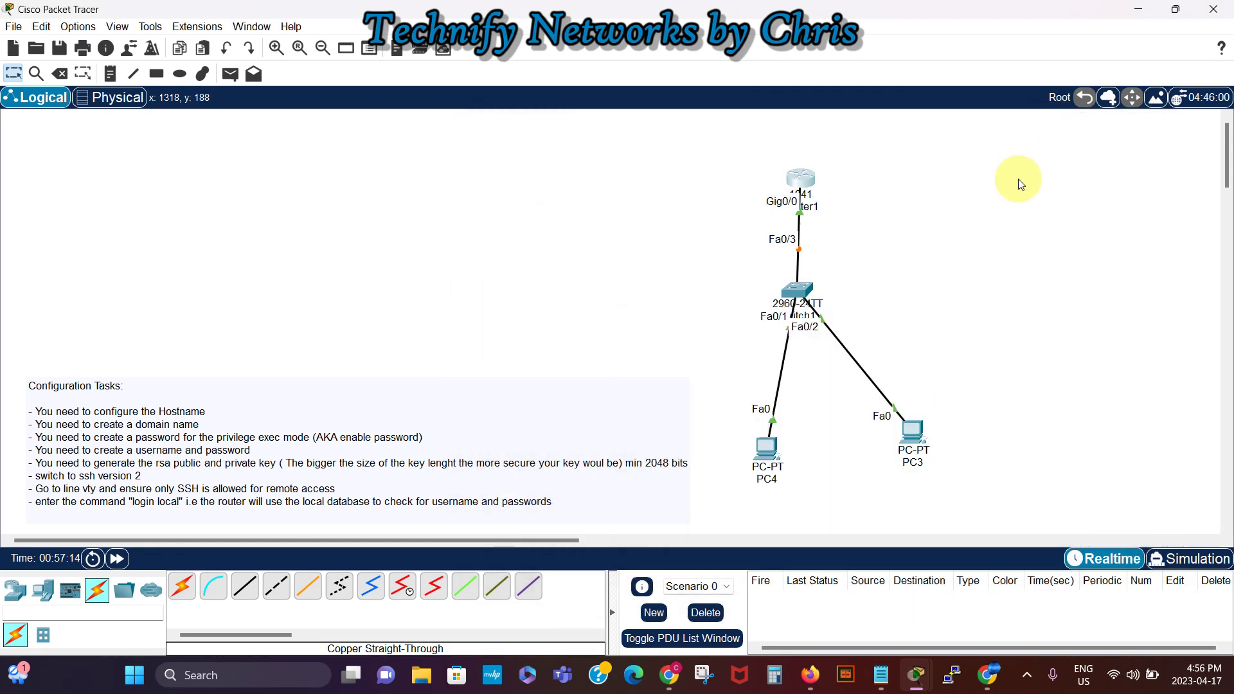
click(768, 450)
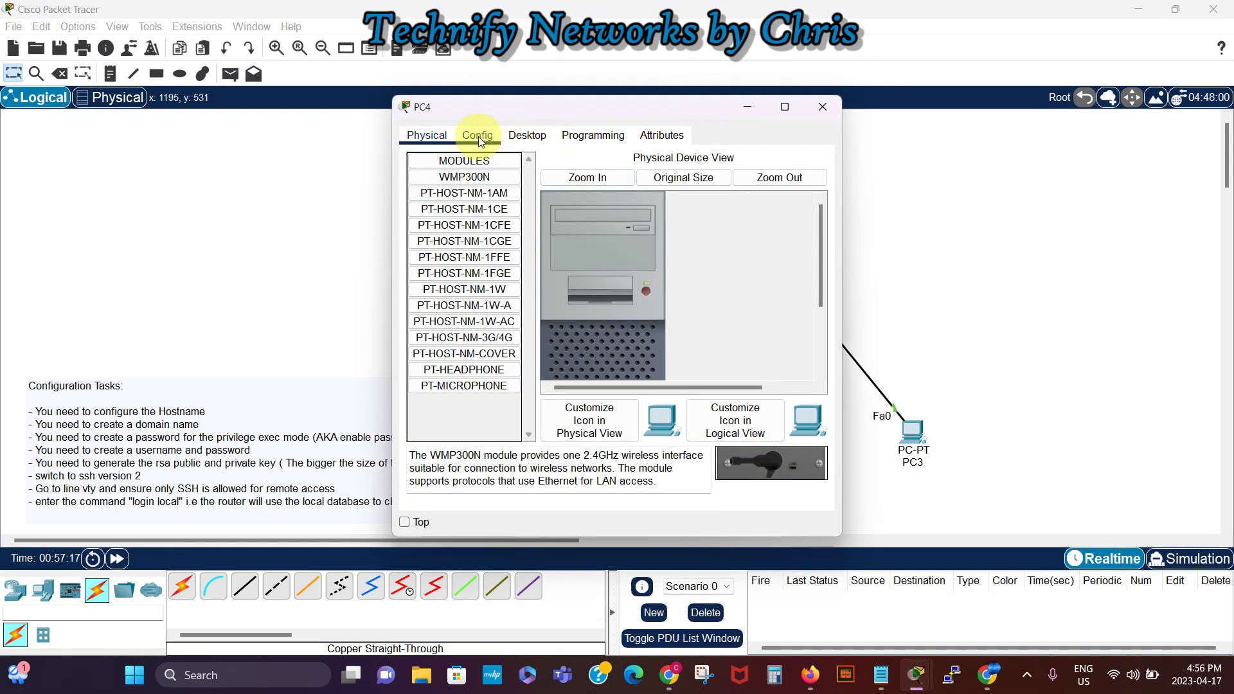
click(541, 137)
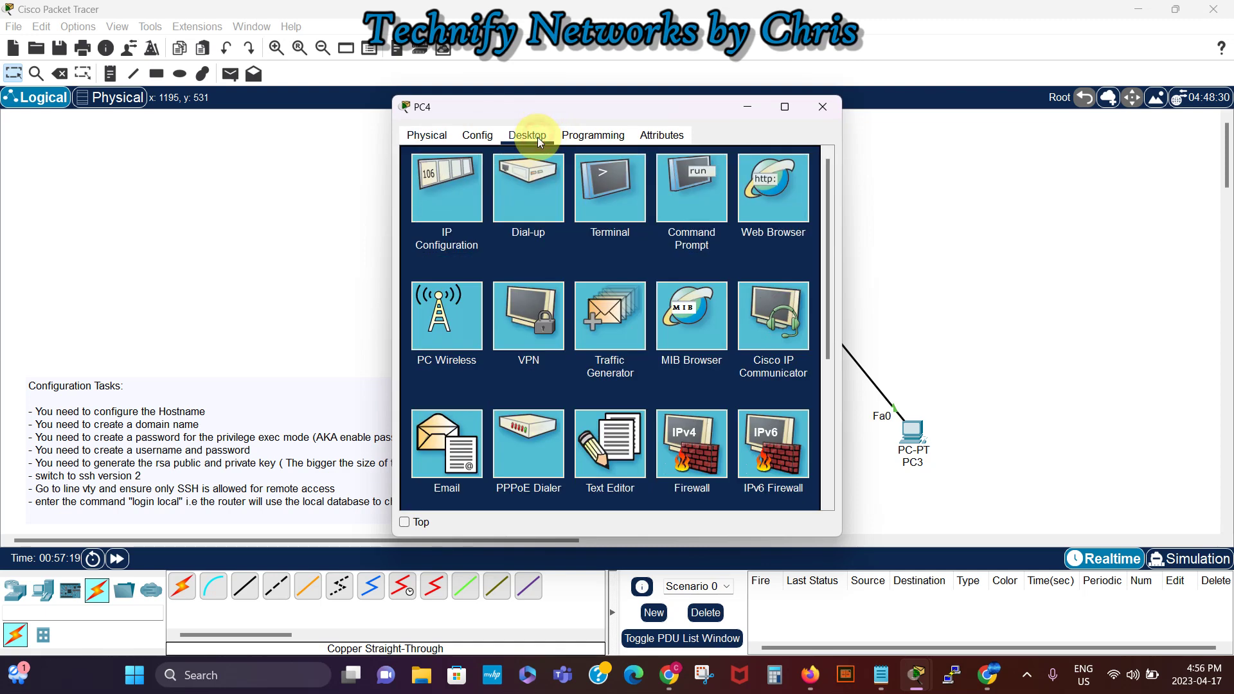
click(426, 183)
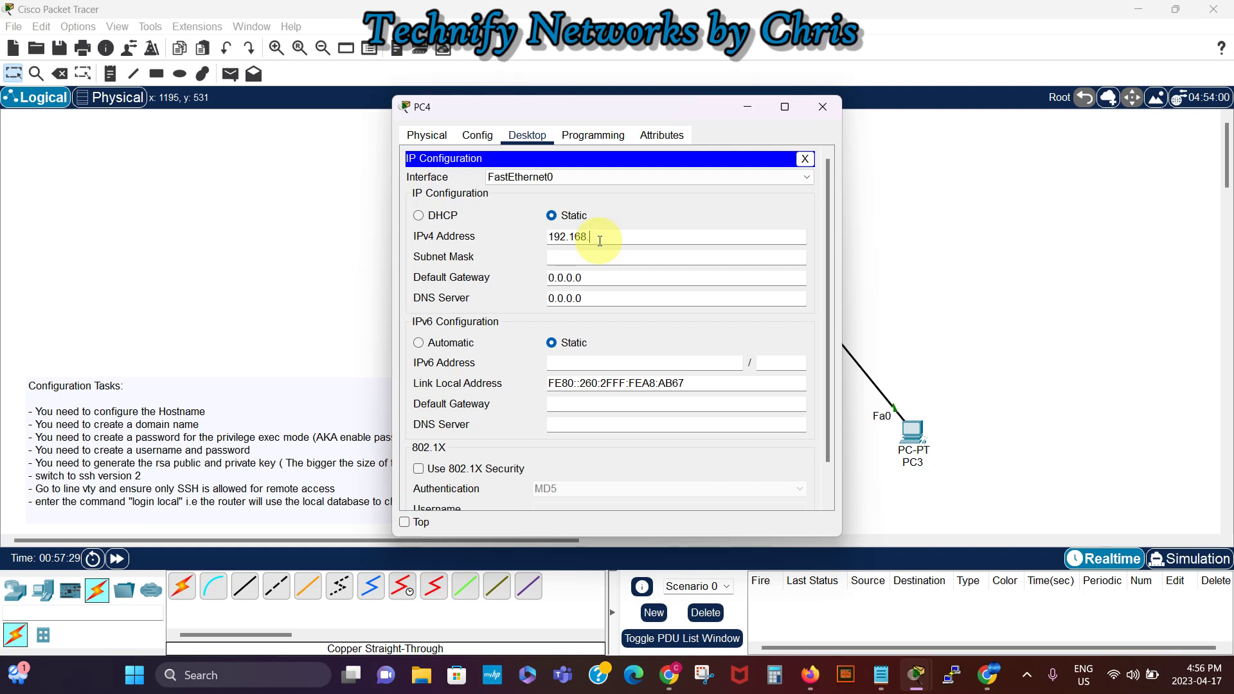
Step: Set PC4 to 192.168.10.5, mask 255.255.255.0, gateway 192.168.10.1
text(0.5)
key(Tab)
double_click(623, 238)
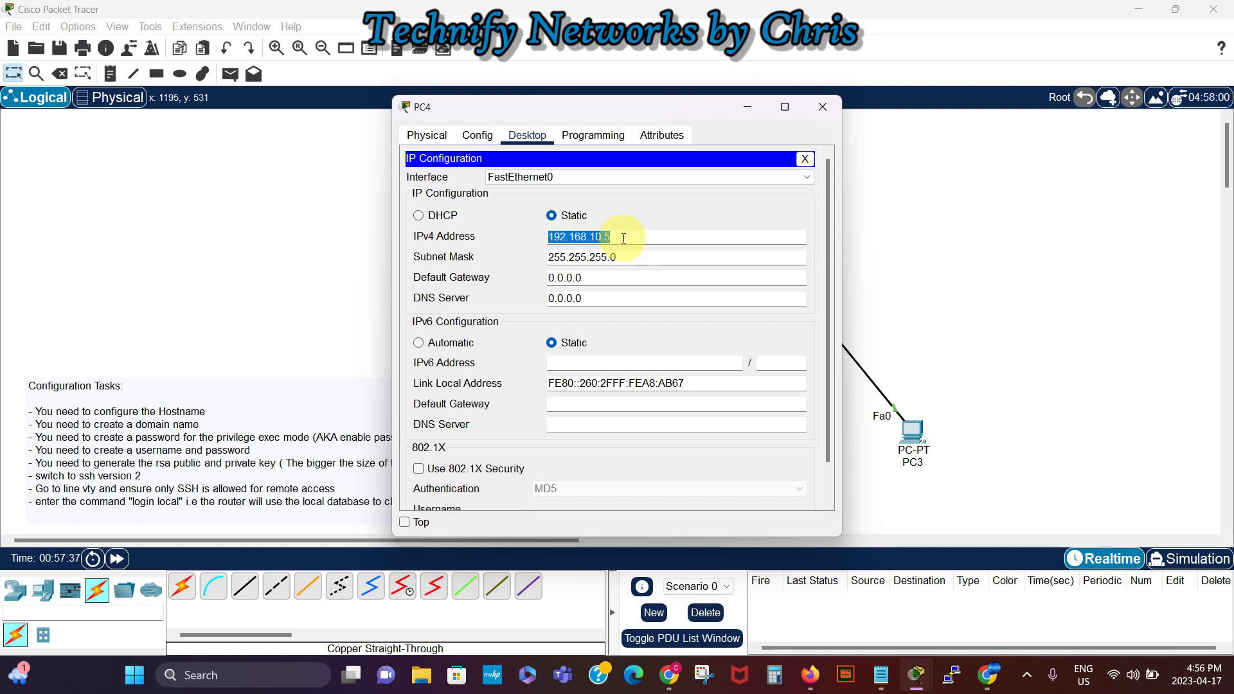
double_click(594, 278)
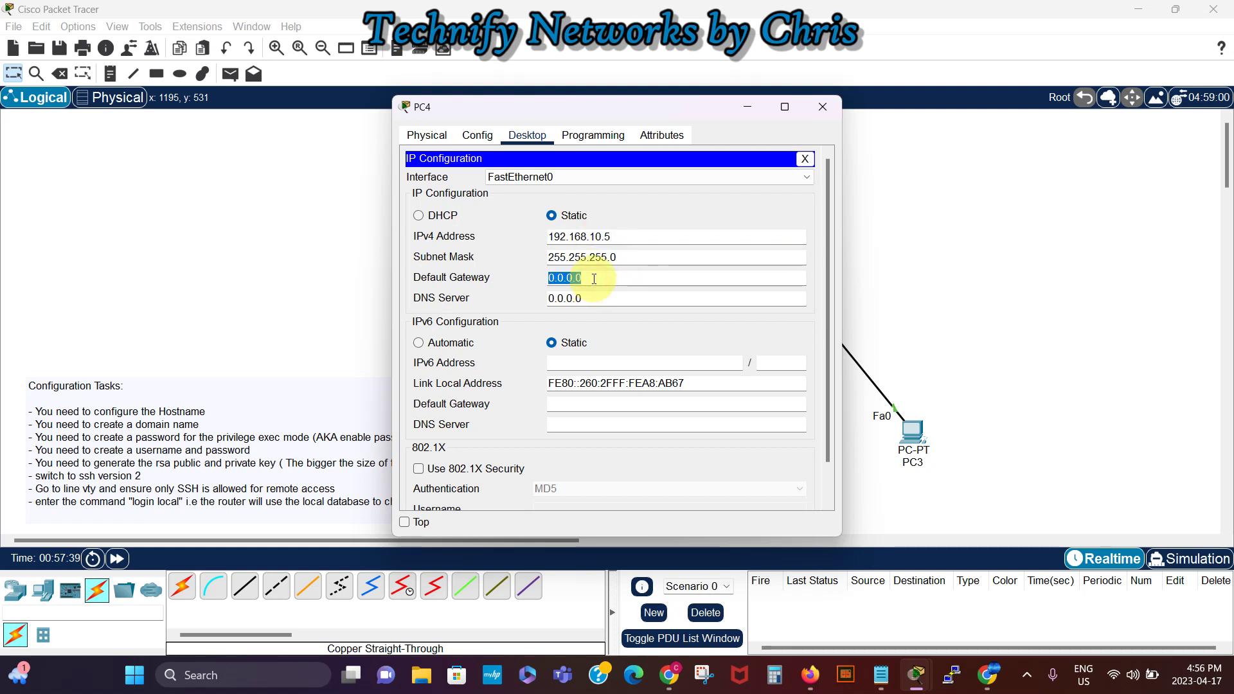
text(192.168.10.5)
text(1)
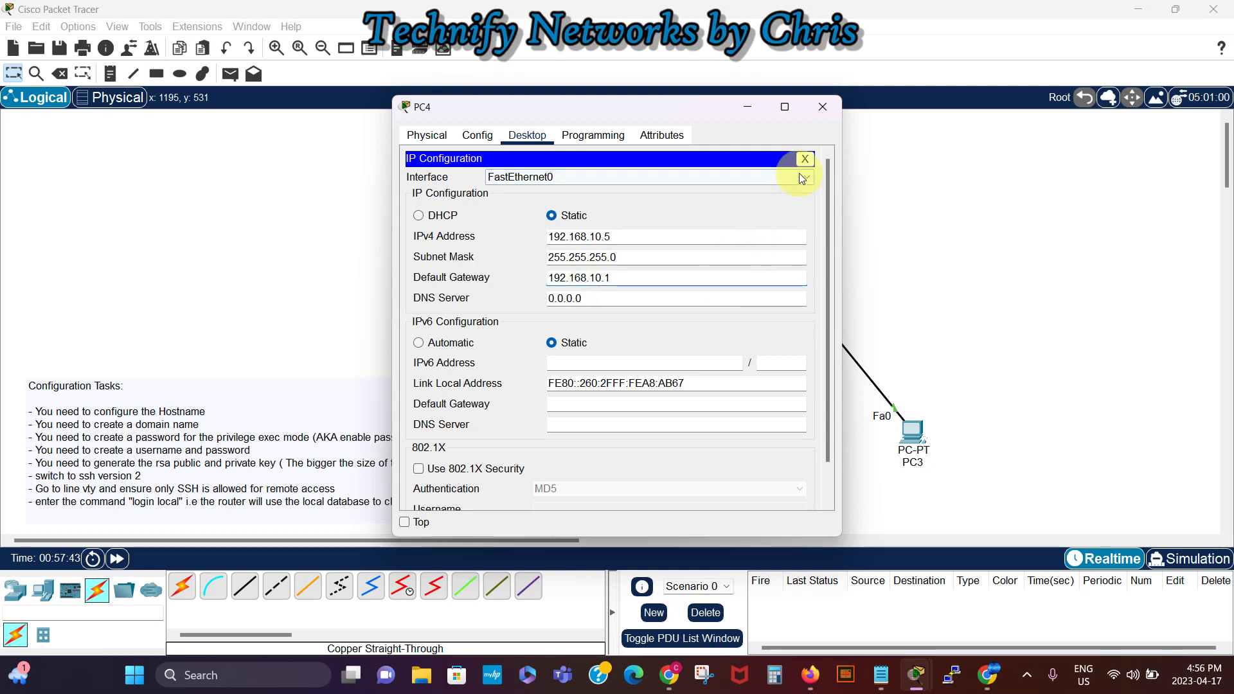
click(804, 158)
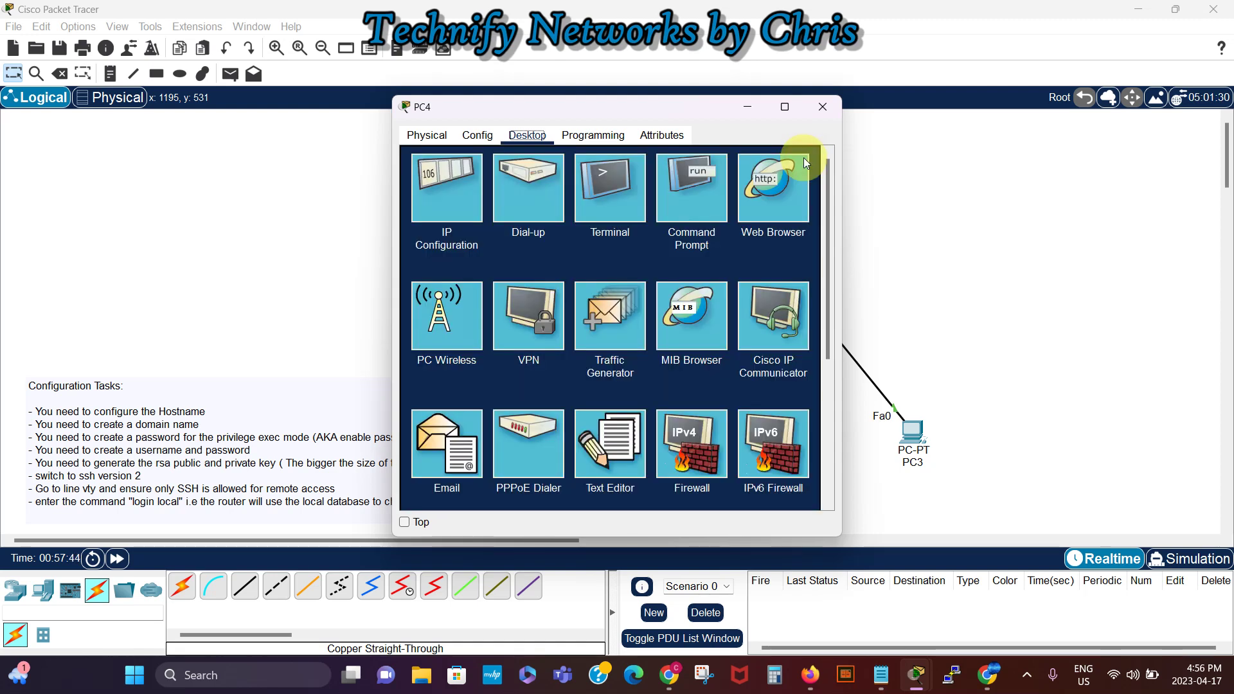
Step: Ping 192.168.10.1 from PC4's command prompt and get four replies
click(699, 197)
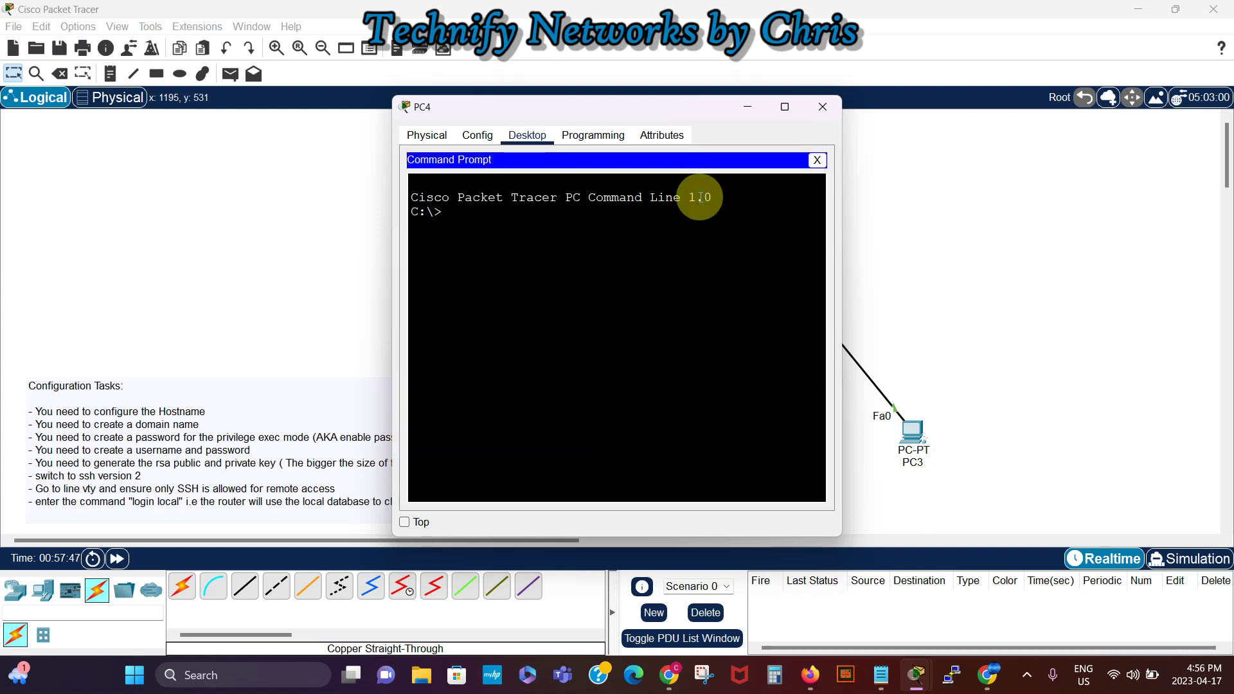
text(ping 192.168.10.1)
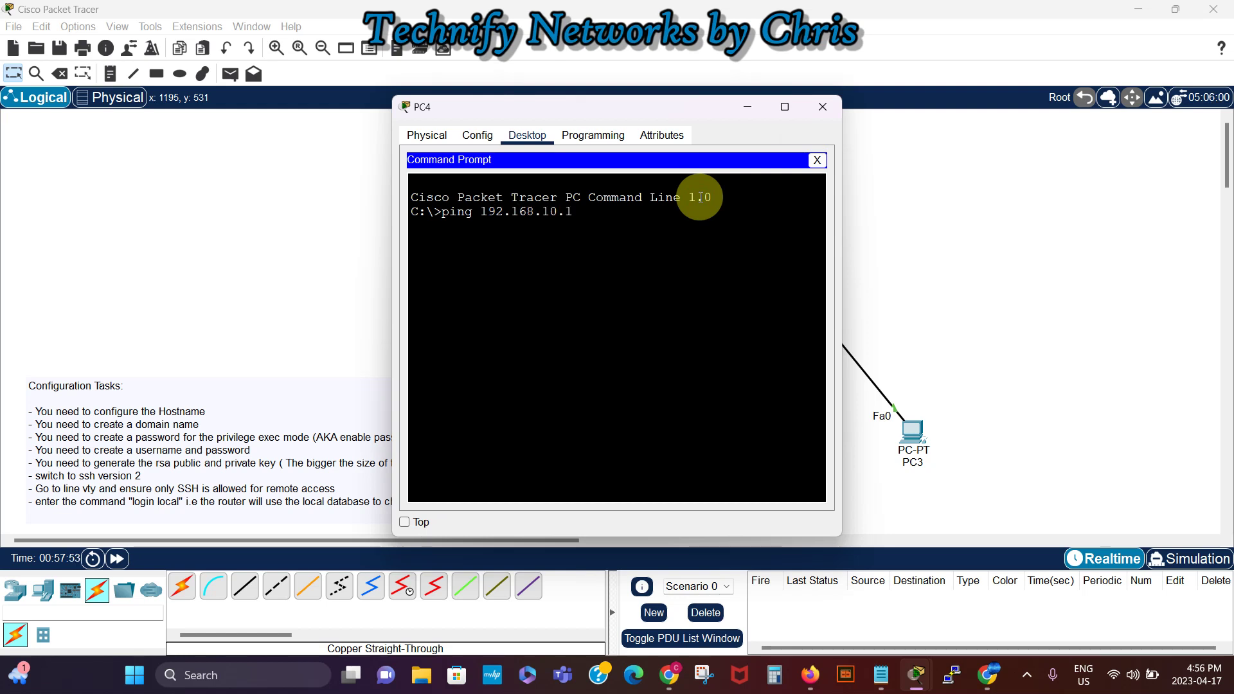
key(Return)
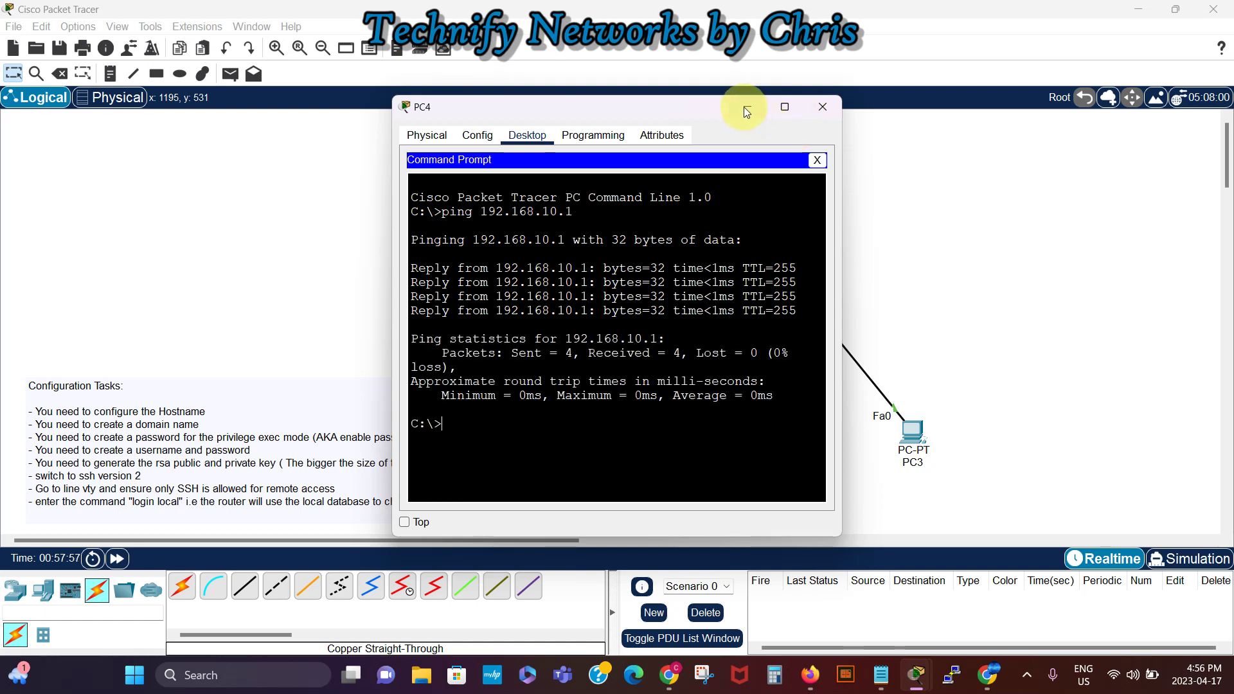
Step: Close PC4's window and open PC3's Desktop IP Configuration
click(822, 107)
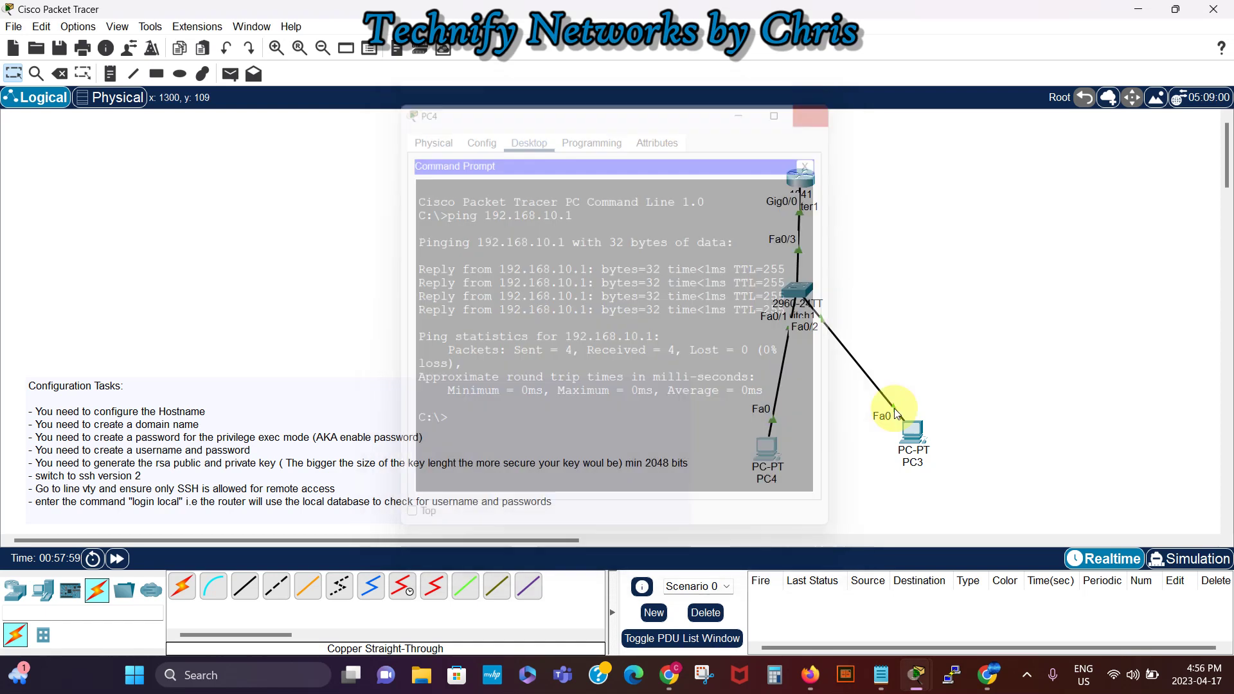
click(915, 434)
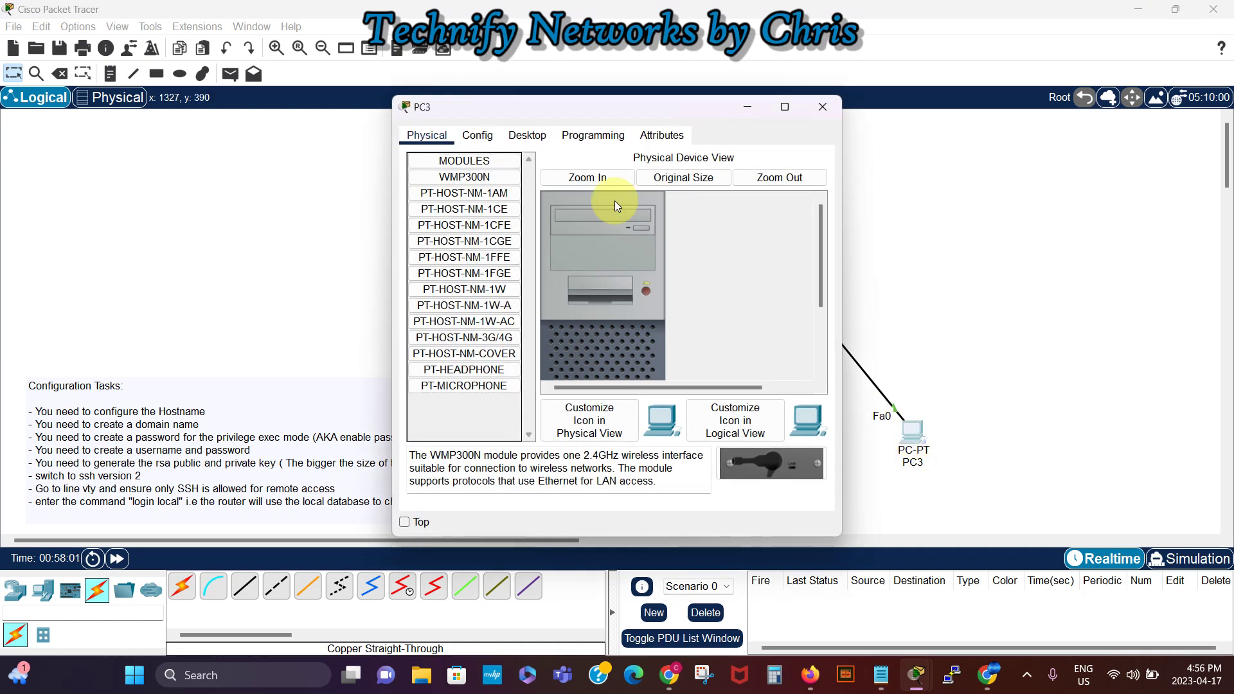
click(541, 139)
click(461, 186)
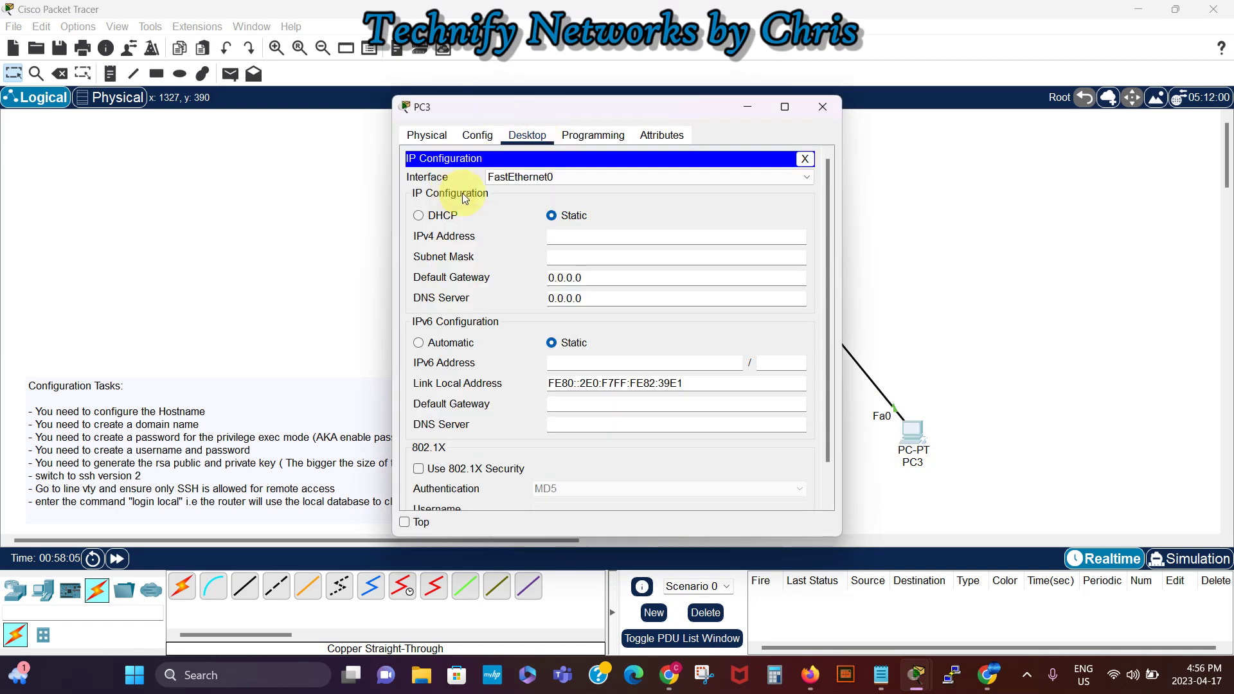
Step: Set PC3 to 192.168.10.6, mask 255.255.255.0, gateway 192.168.10.1
click(557, 237)
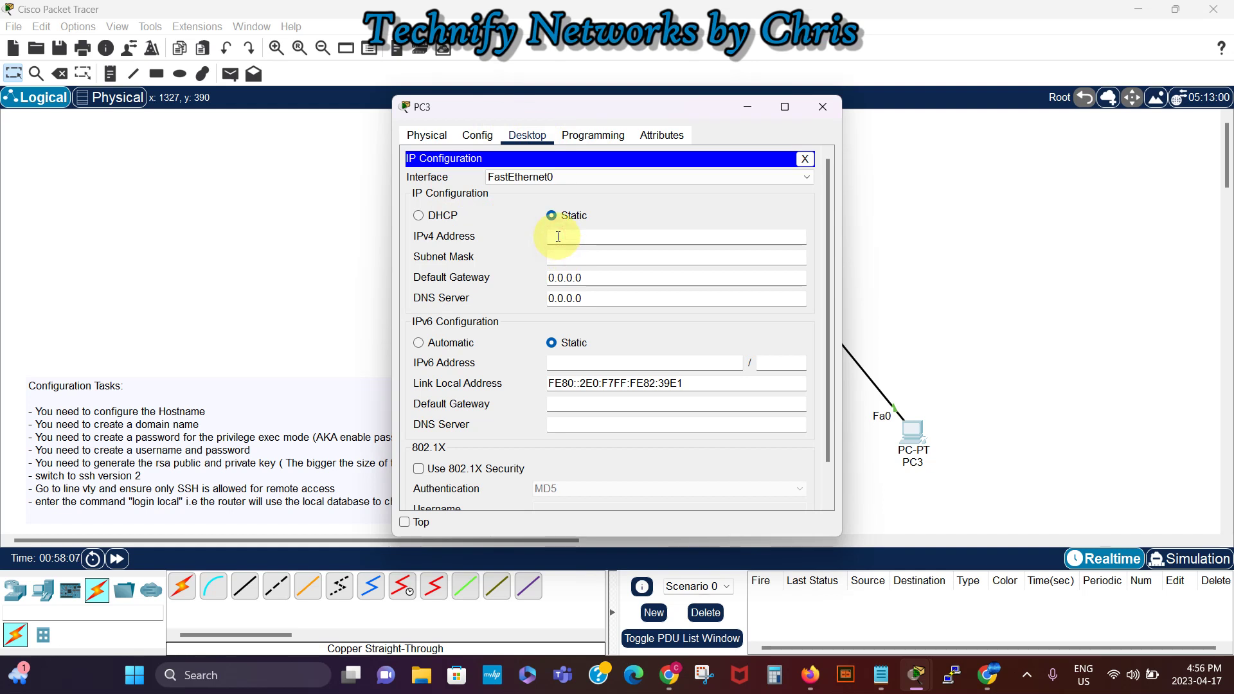
text(192.168.10.5)
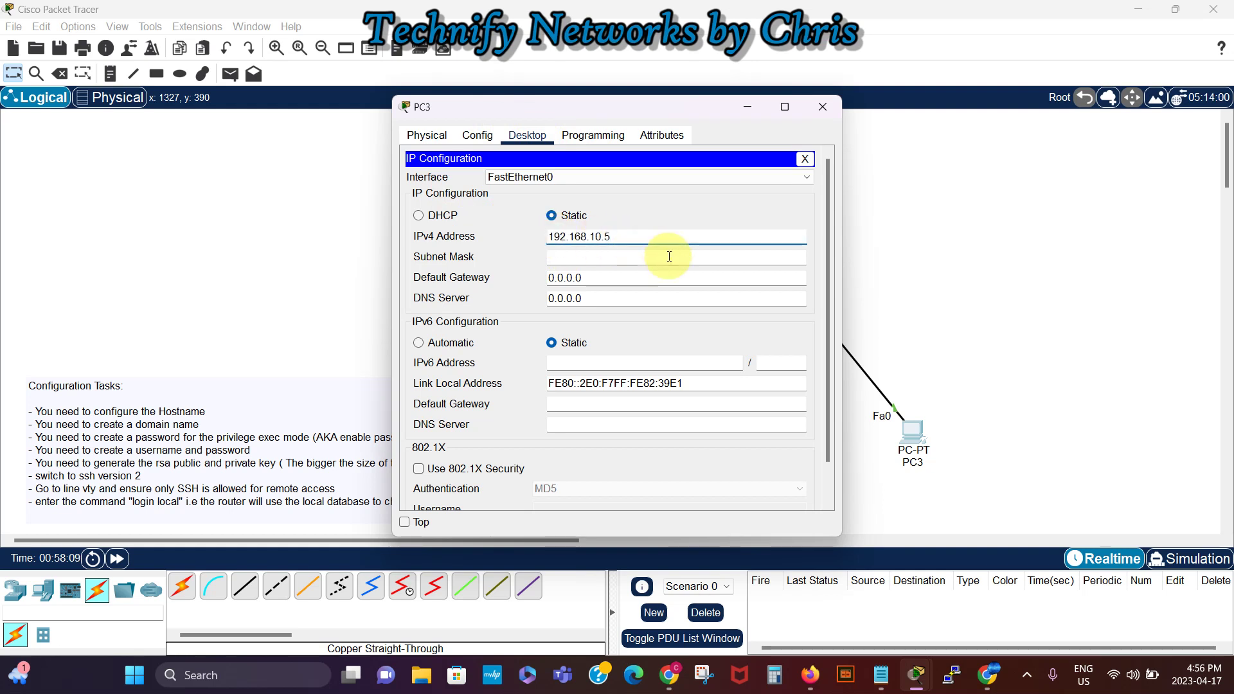
key(BackSpace)
text(6)
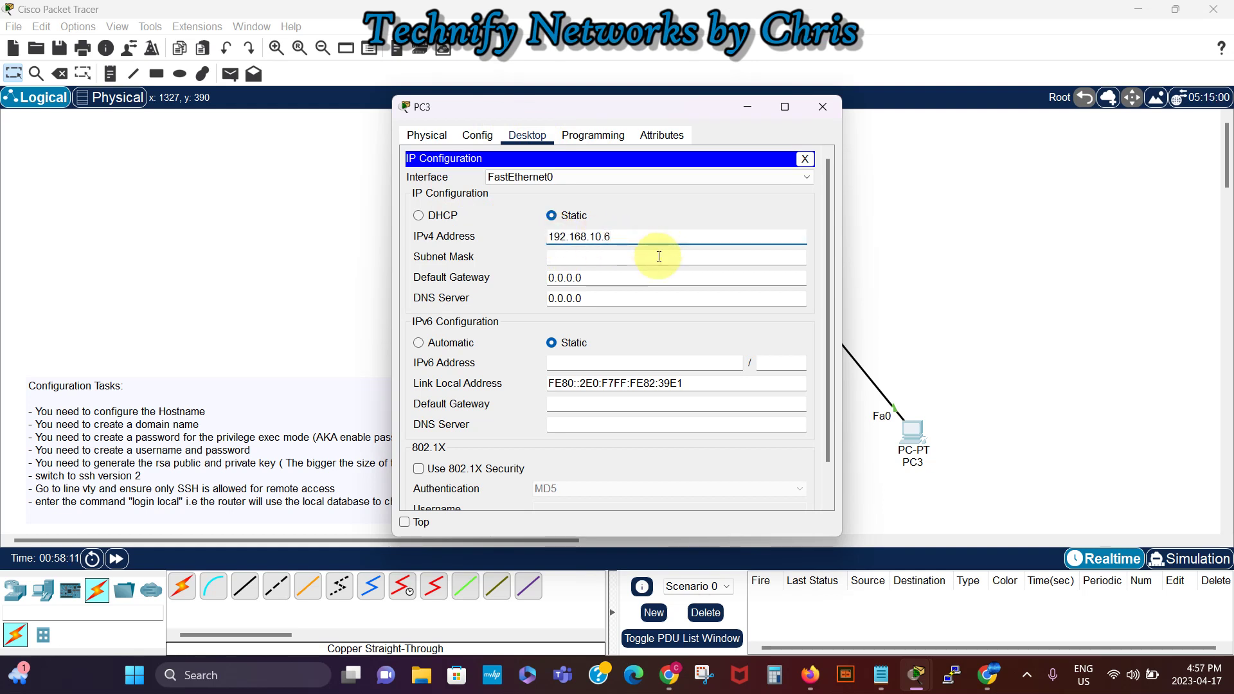
click(635, 256)
double_click(592, 279)
click(593, 280)
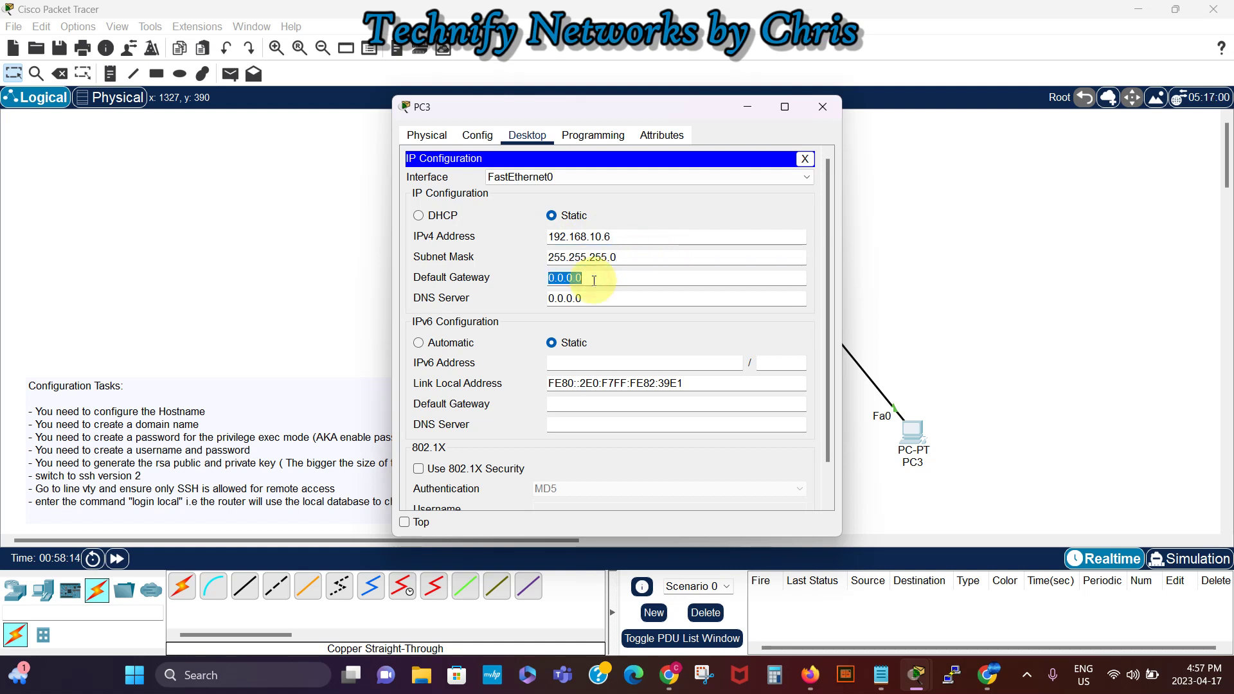
text(192.168.10.)
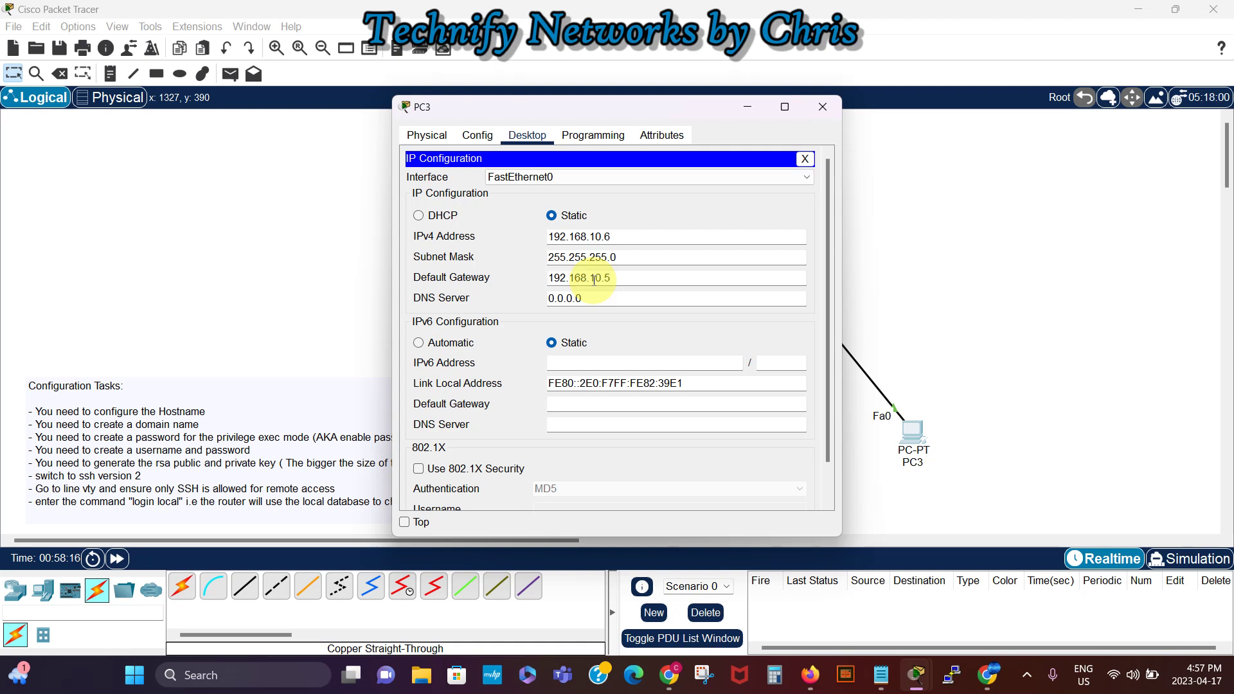
text(1)
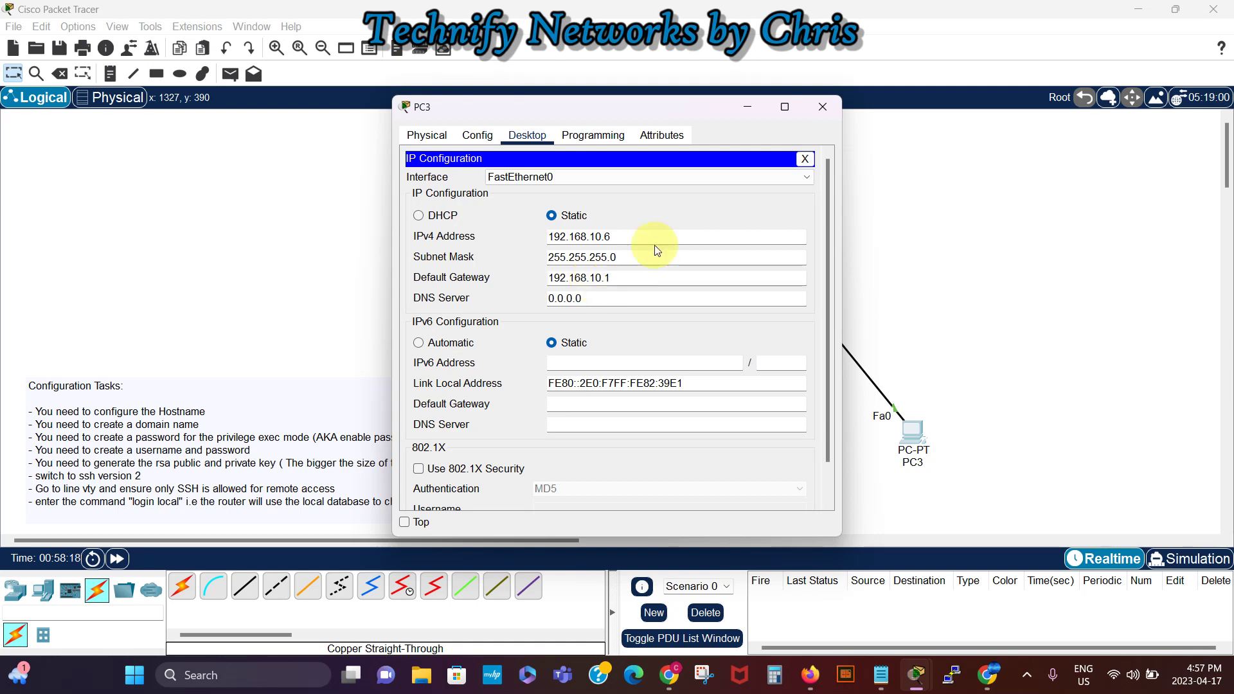
Step: Ping 192.168.10.1 from PC3's command prompt, then close PC3's window
click(804, 158)
click(685, 183)
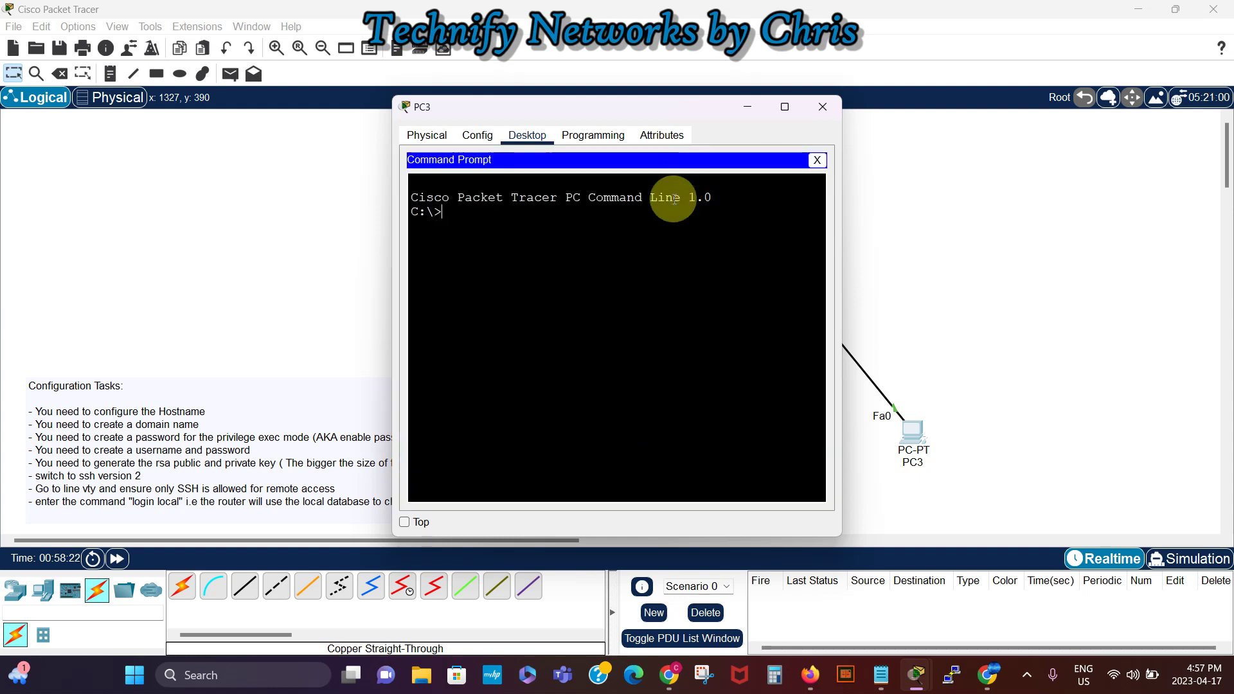
text(ping 192.168.10.1)
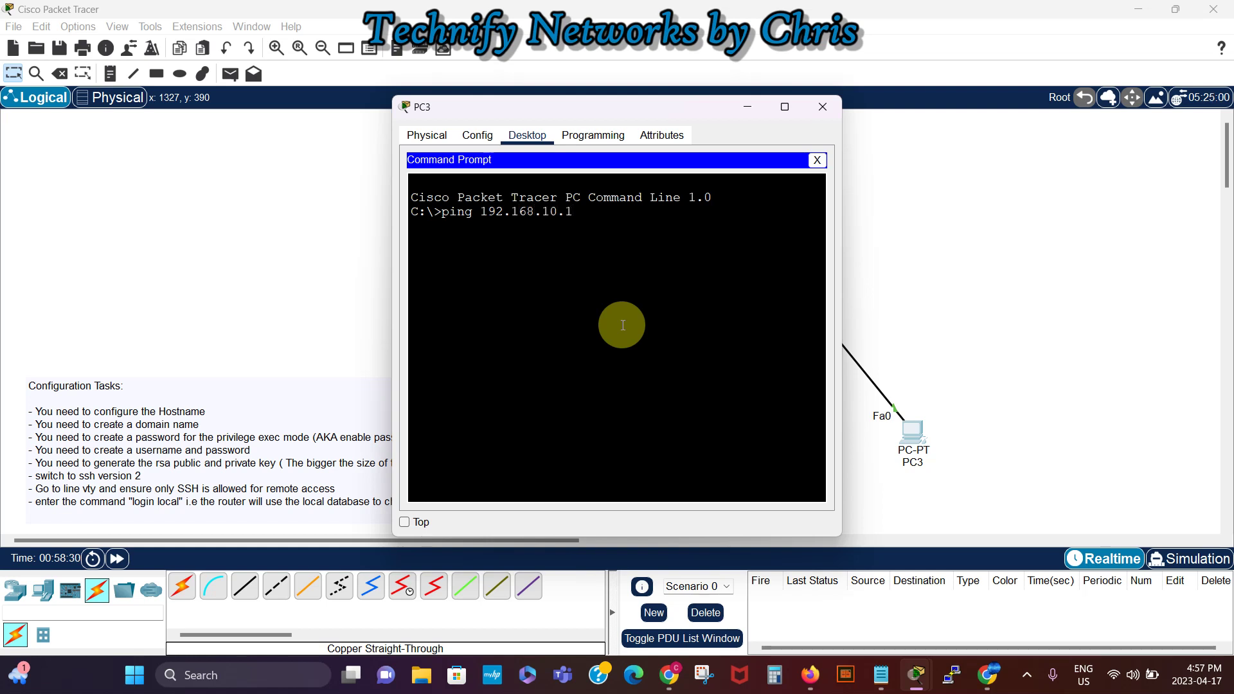
key(Return)
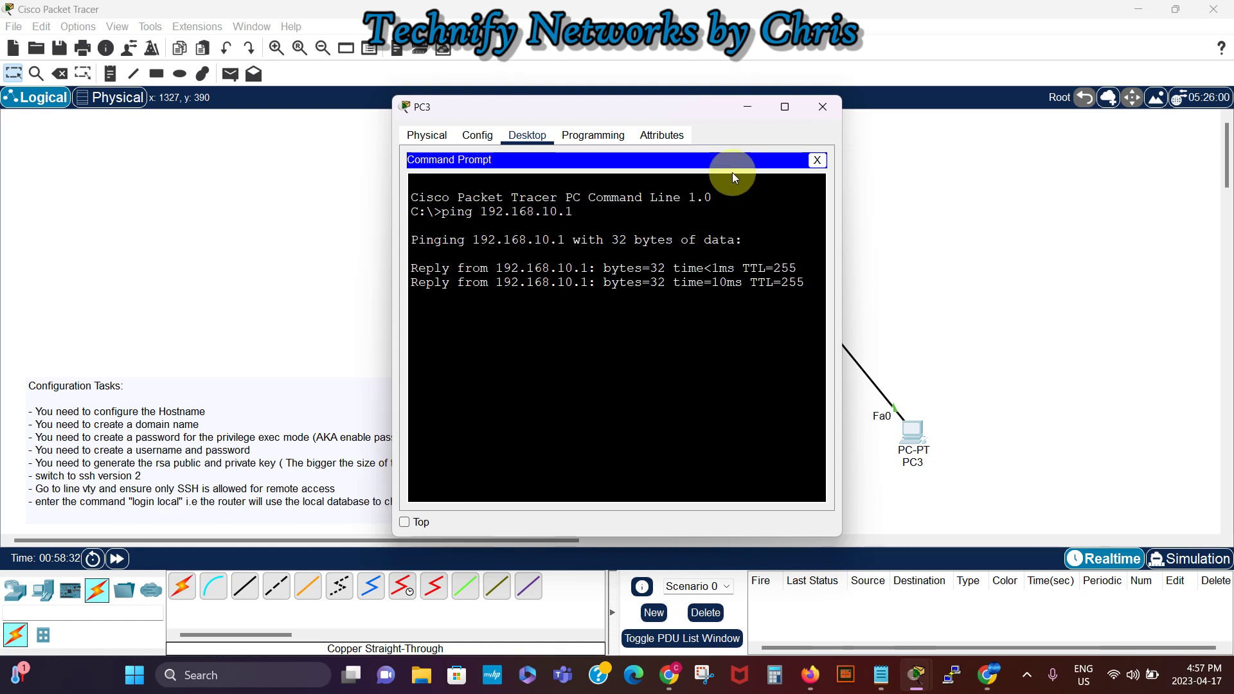
click(823, 110)
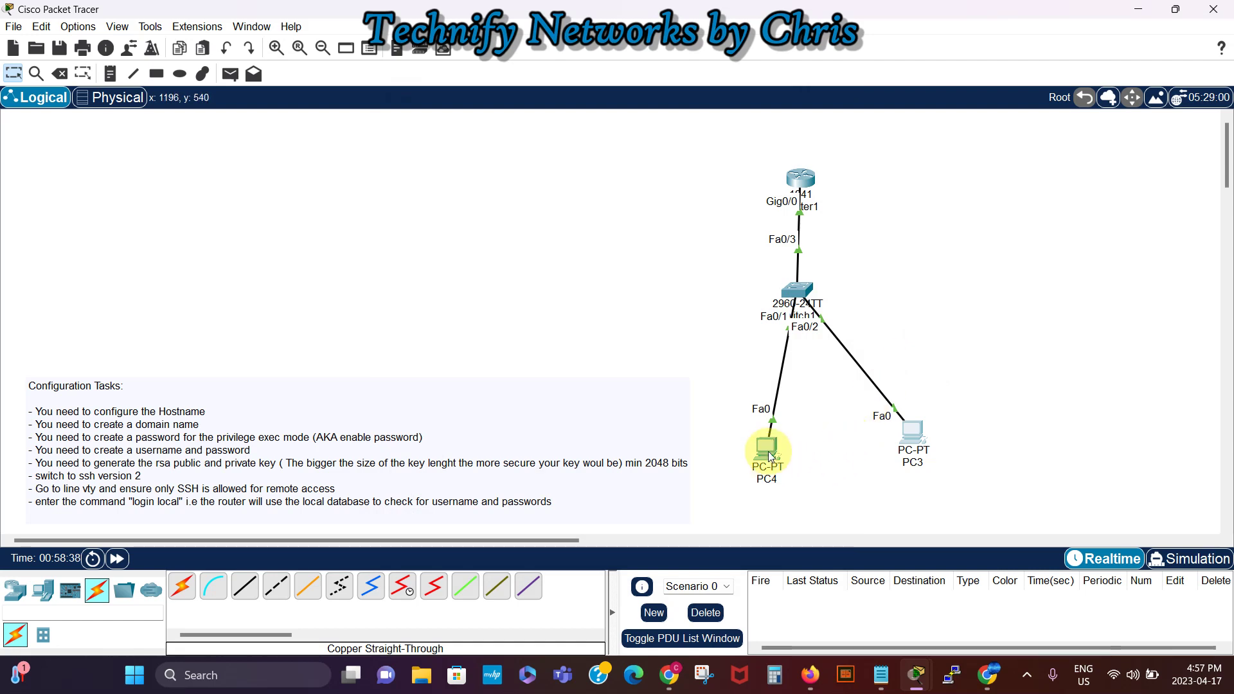
Step: Move PC4 up and left, and reopen Router1's console window beside it
drag(768, 449, 742, 424)
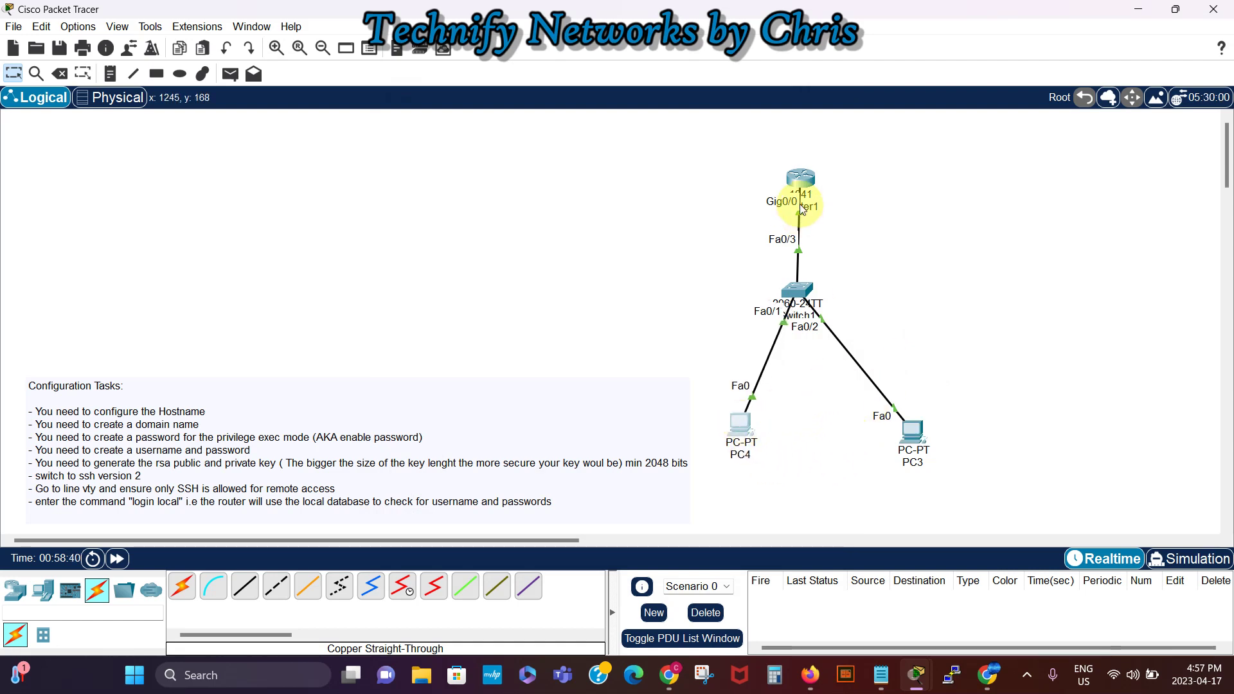
click(807, 178)
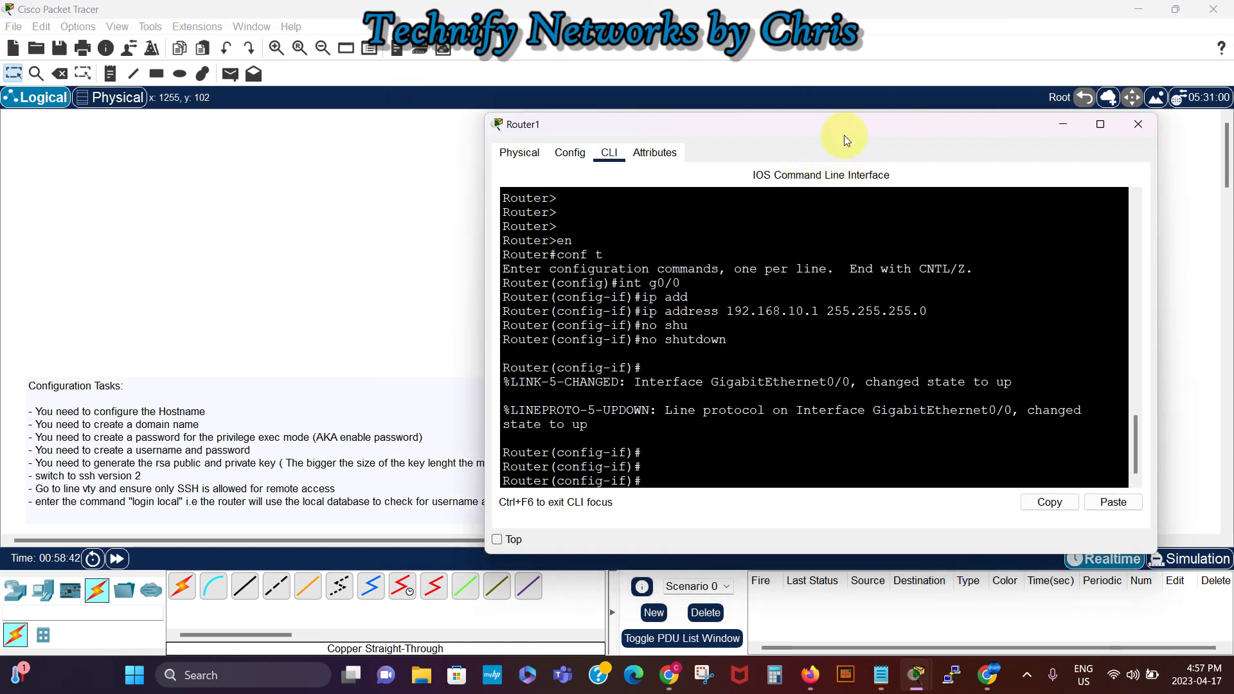
drag(842, 129, 976, 141)
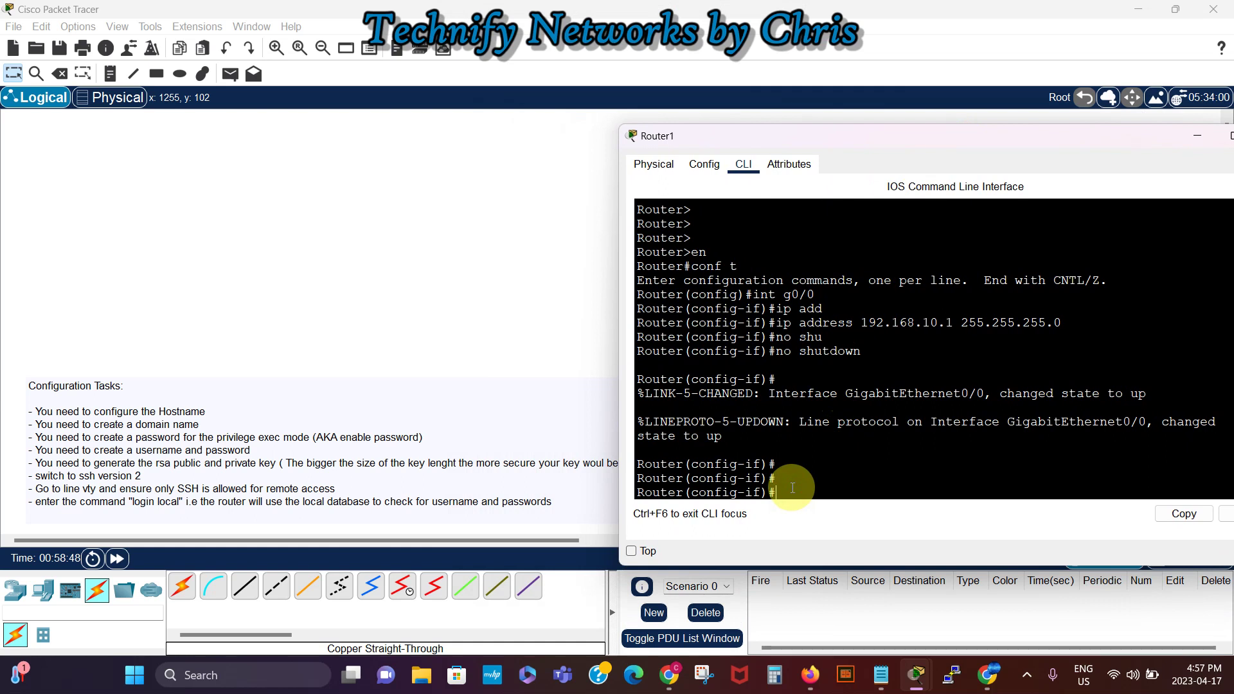
Step: Clear the mistyped hostname command and 'exit' to global configuration mode
text(ho)
text(t)
key(Tab)
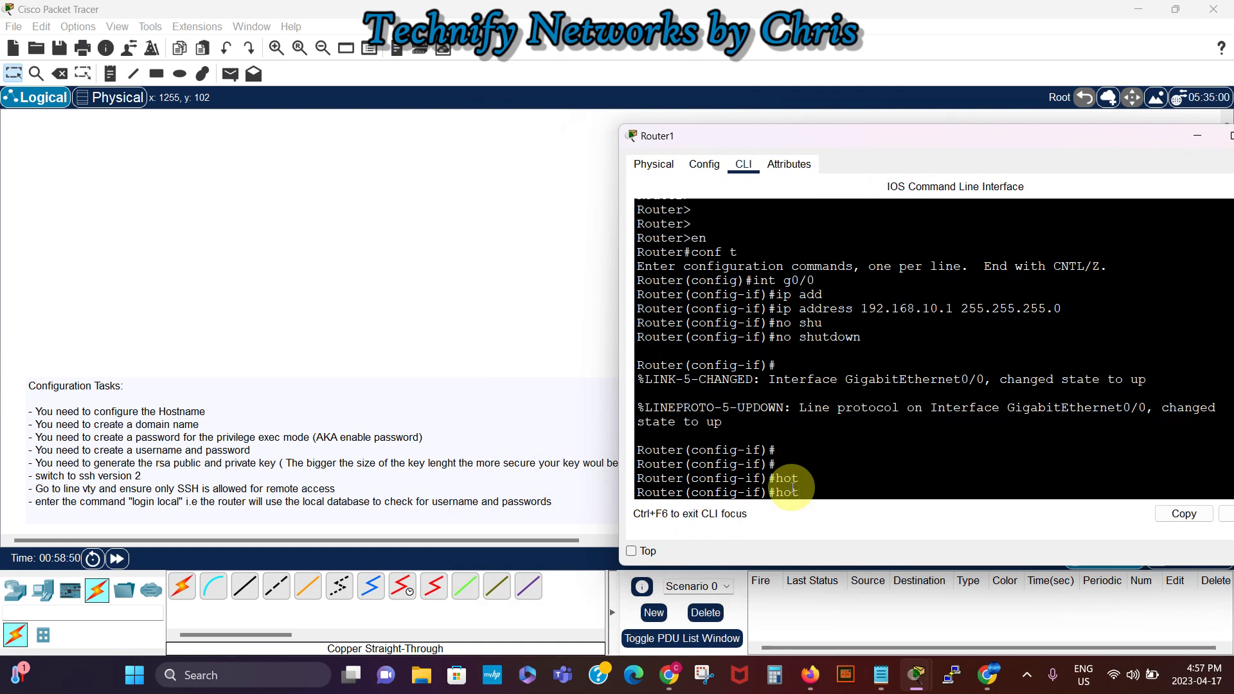
key(BackSpace)
text(s)
key(Tab)
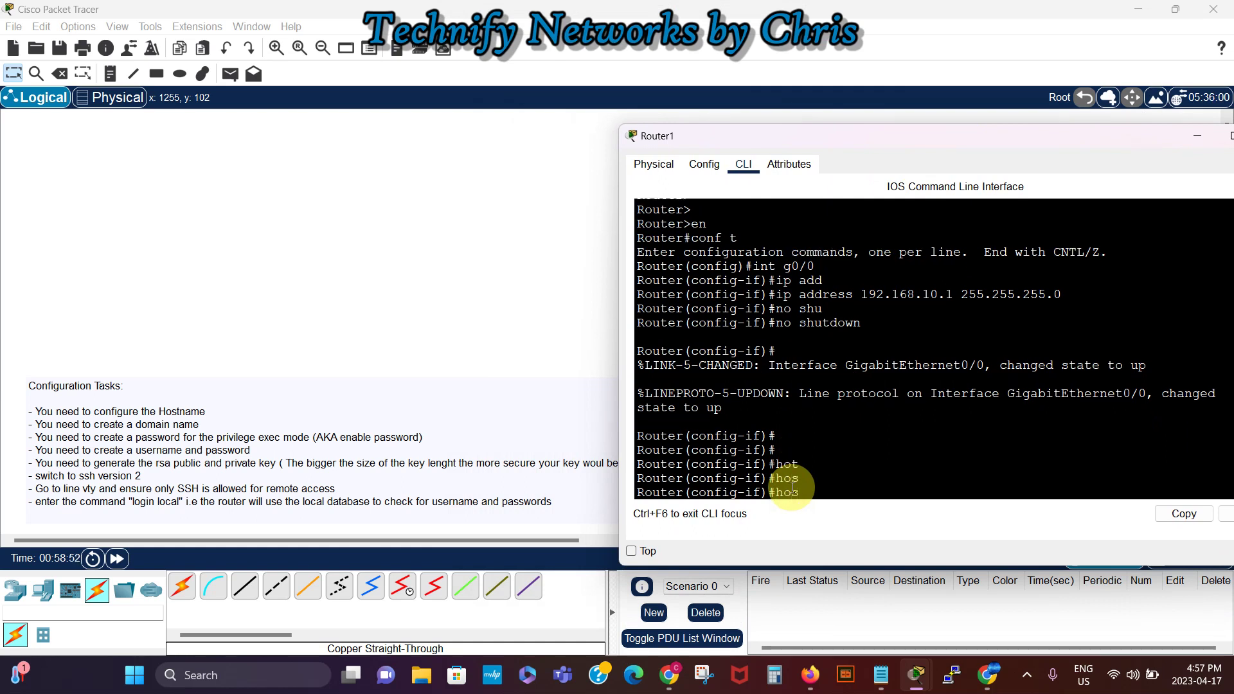
key(BackSpace)
key(BackSpace)
key(BackSpace)
text(exit)
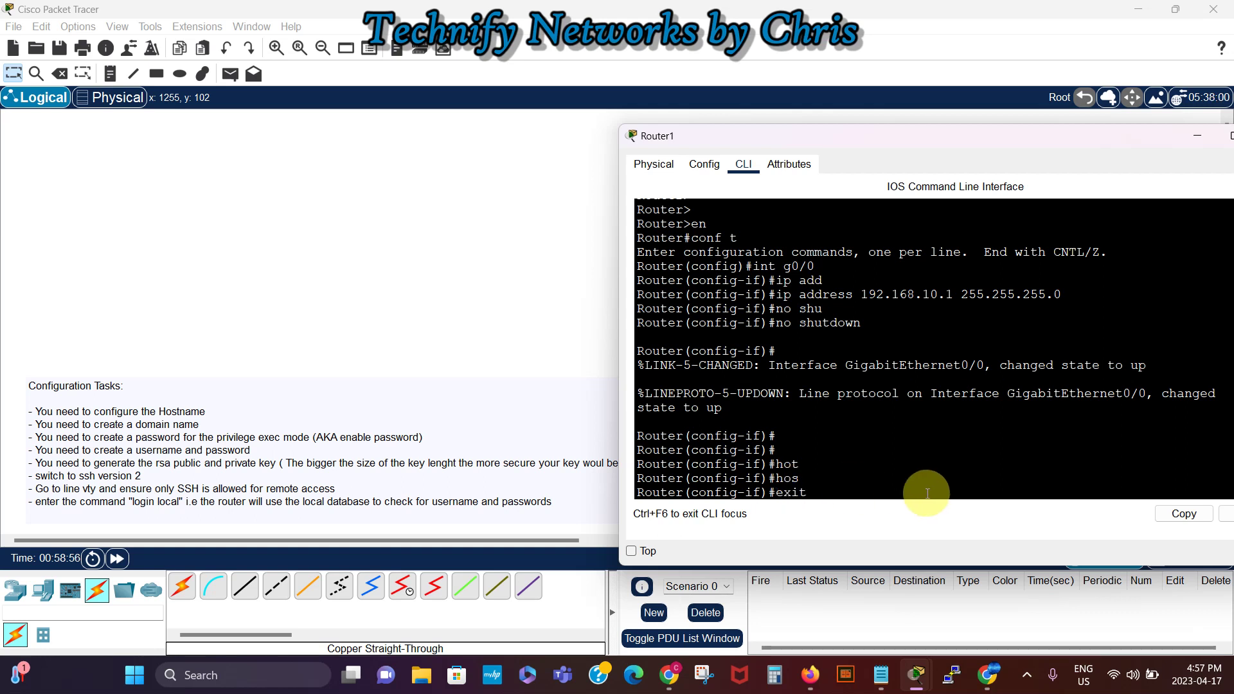
key(Return)
key(Return)
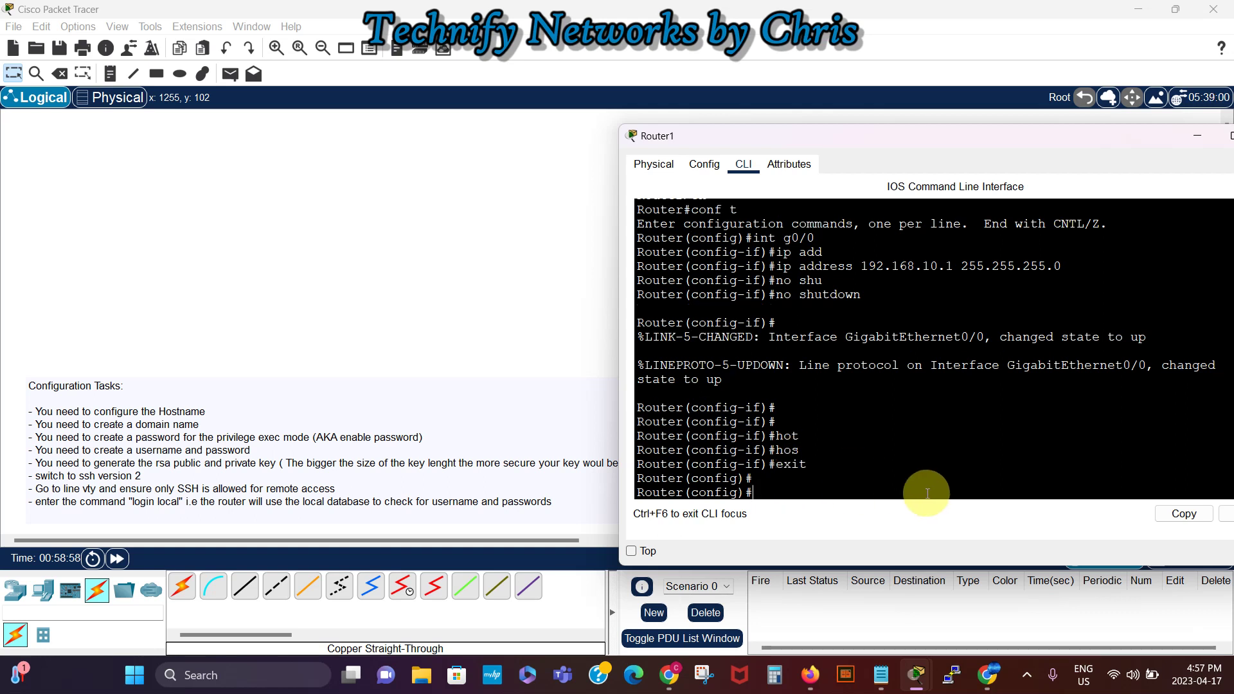
Step: Rename the router to R1-Technify with the hostname command
text(host)
key(Tab)
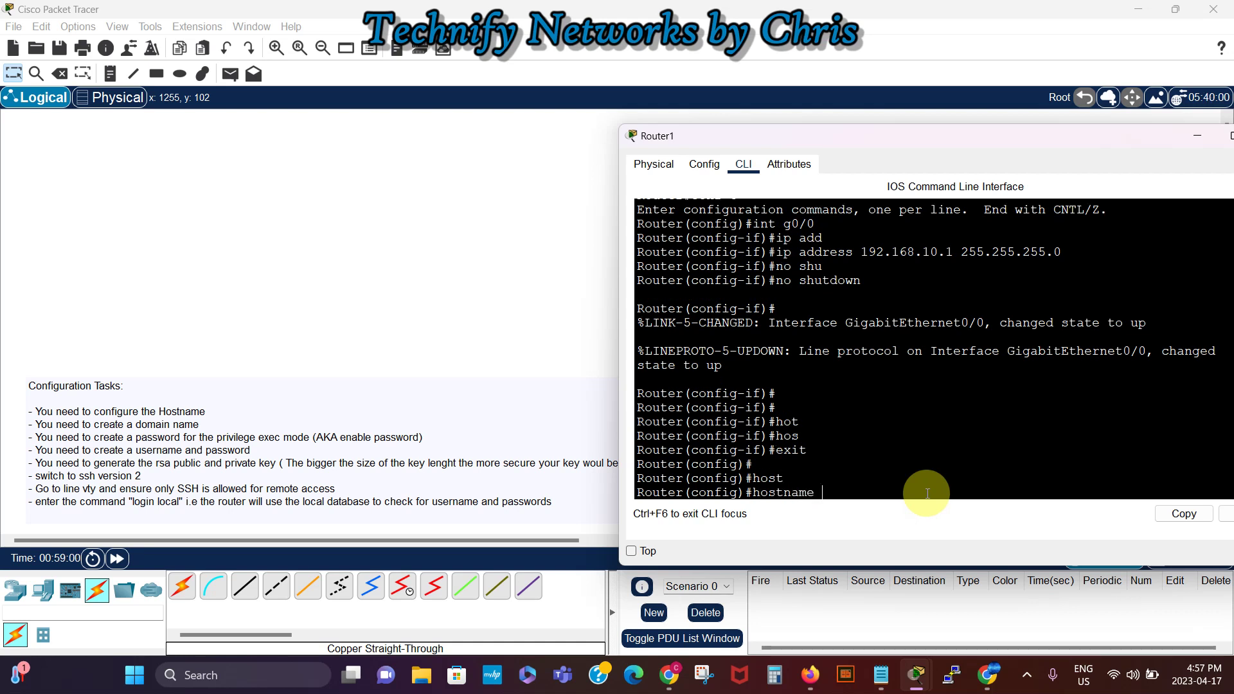
text(R1-Technify)
key(Return)
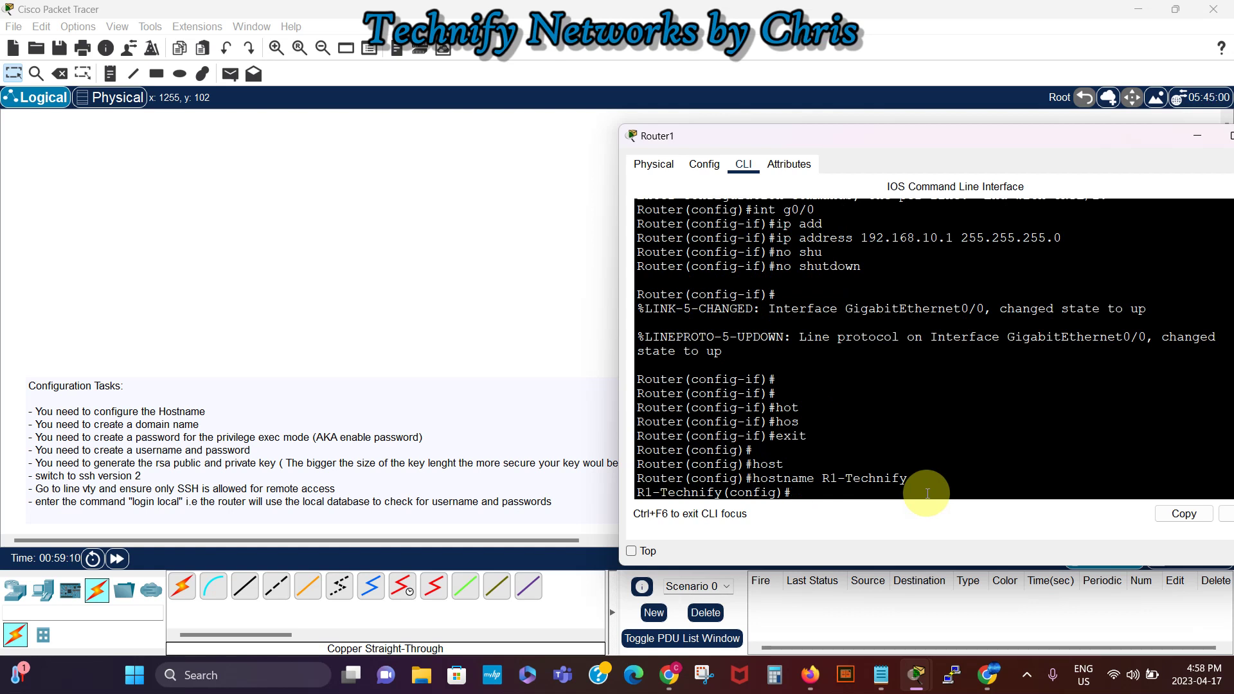
key(Return)
key(Return)
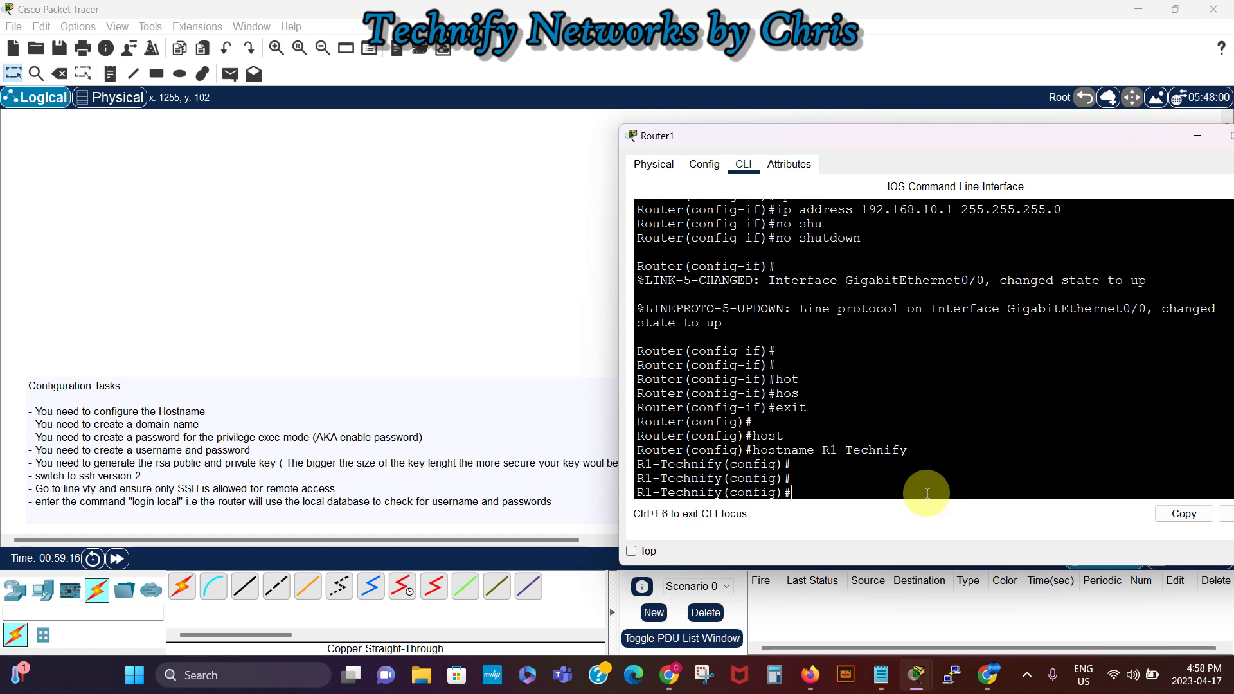
Step: Set an enable secret password for privileged mode
text(enab)
key(Tab)
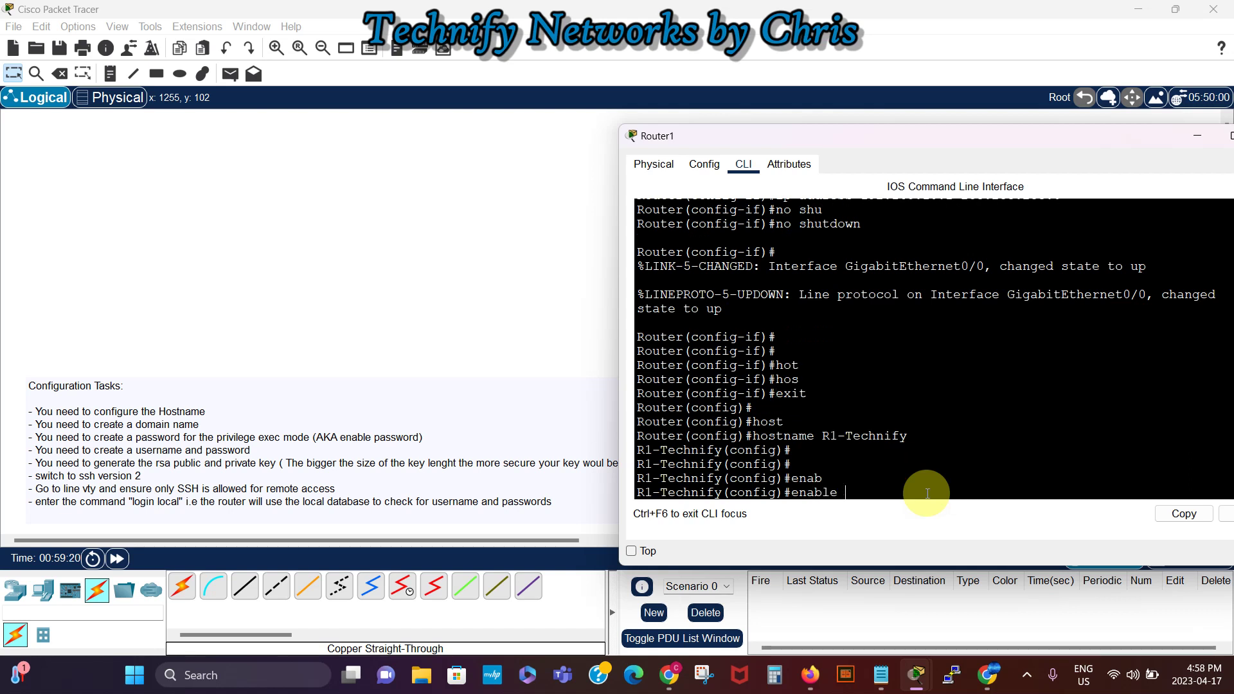
text(secr)
key(Tab)
text(cisco)
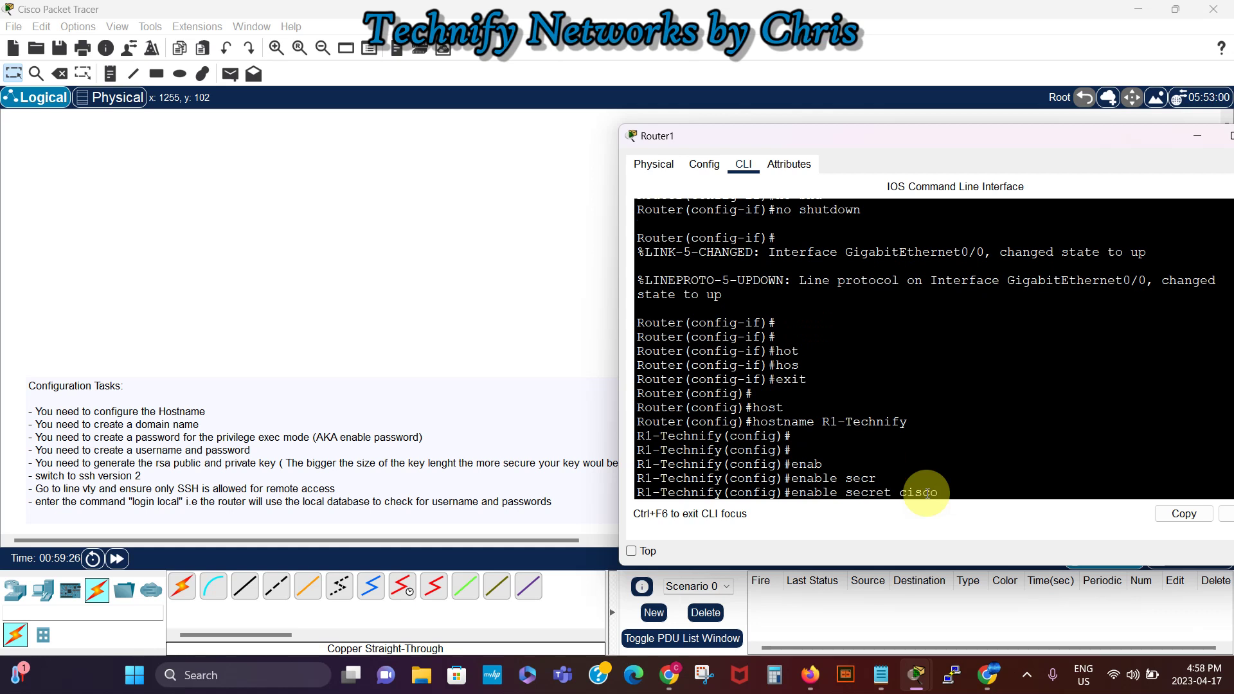
key(Return)
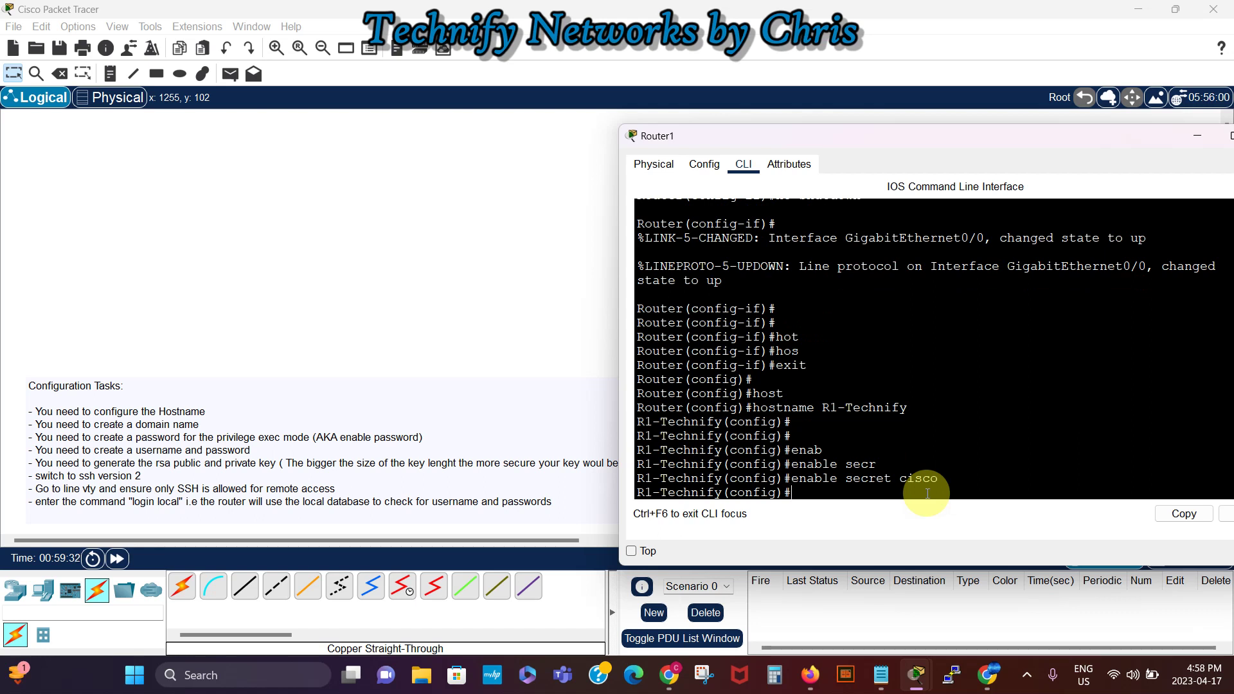
Step: Set the domain name to technifynetworks.com and create a local user account with a password
text(ip domain name technifynetworks.com)
key(Return)
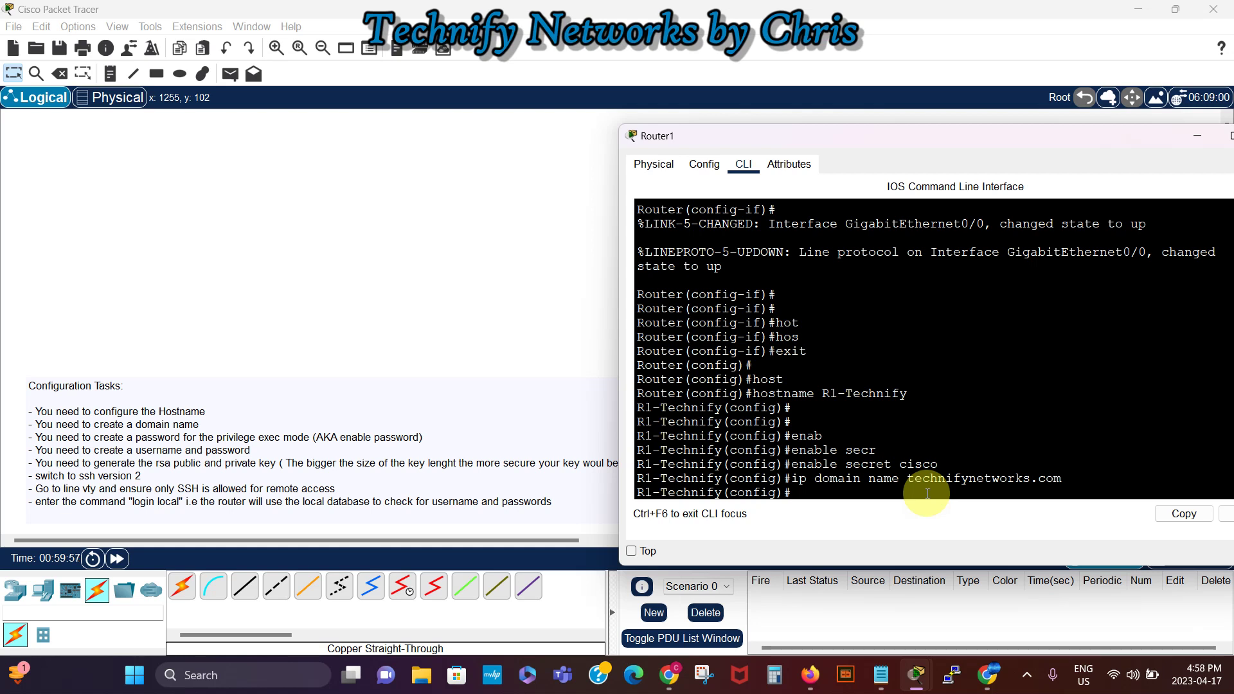
text(user)
key(Tab)
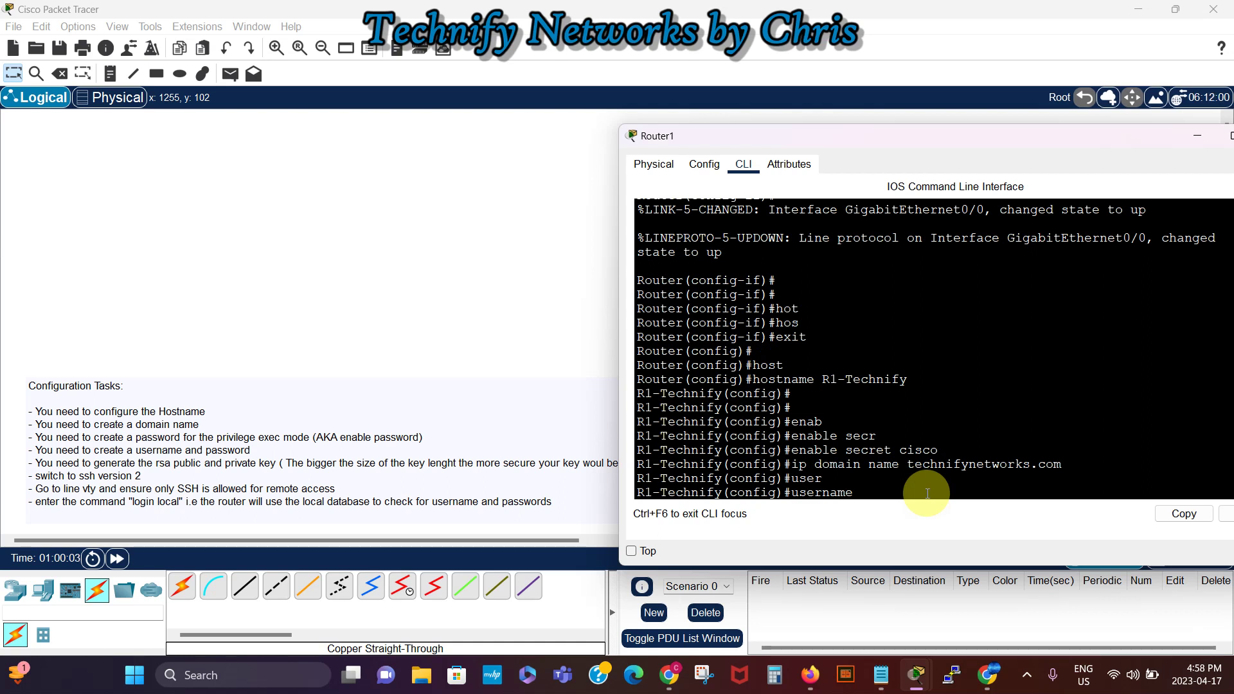
text(M)
key(BackSpace)
text(martin pass)
key(Tab)
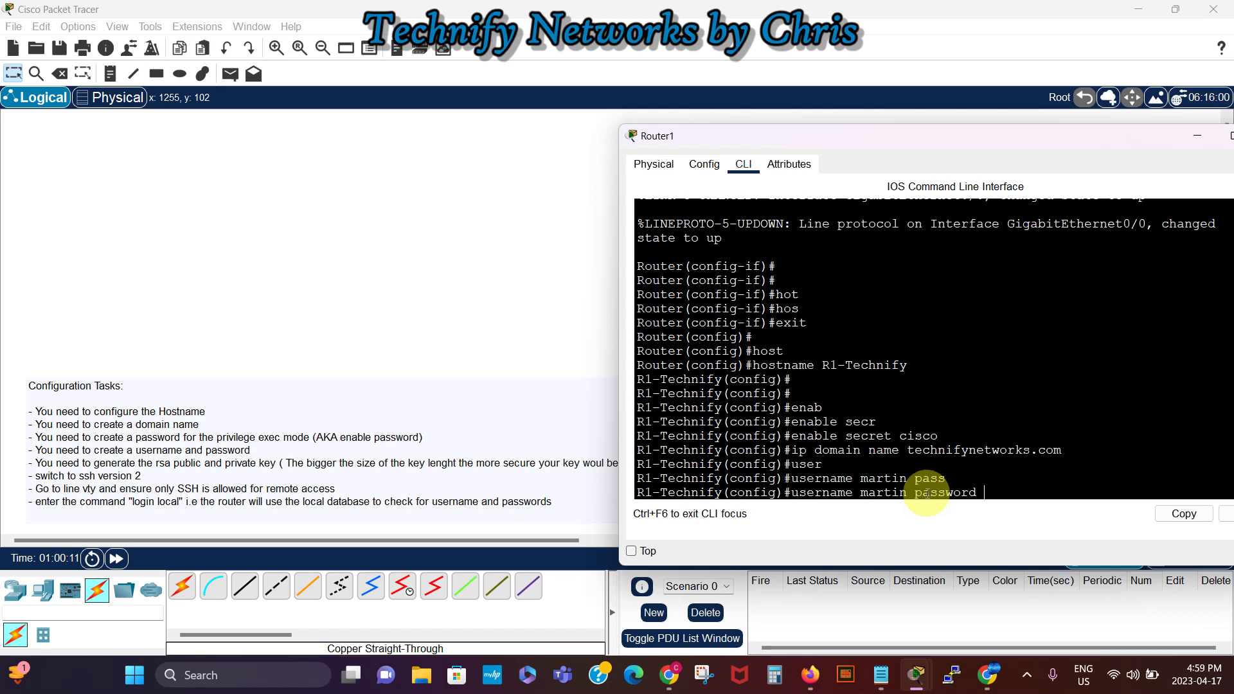
text(class)
key(Return)
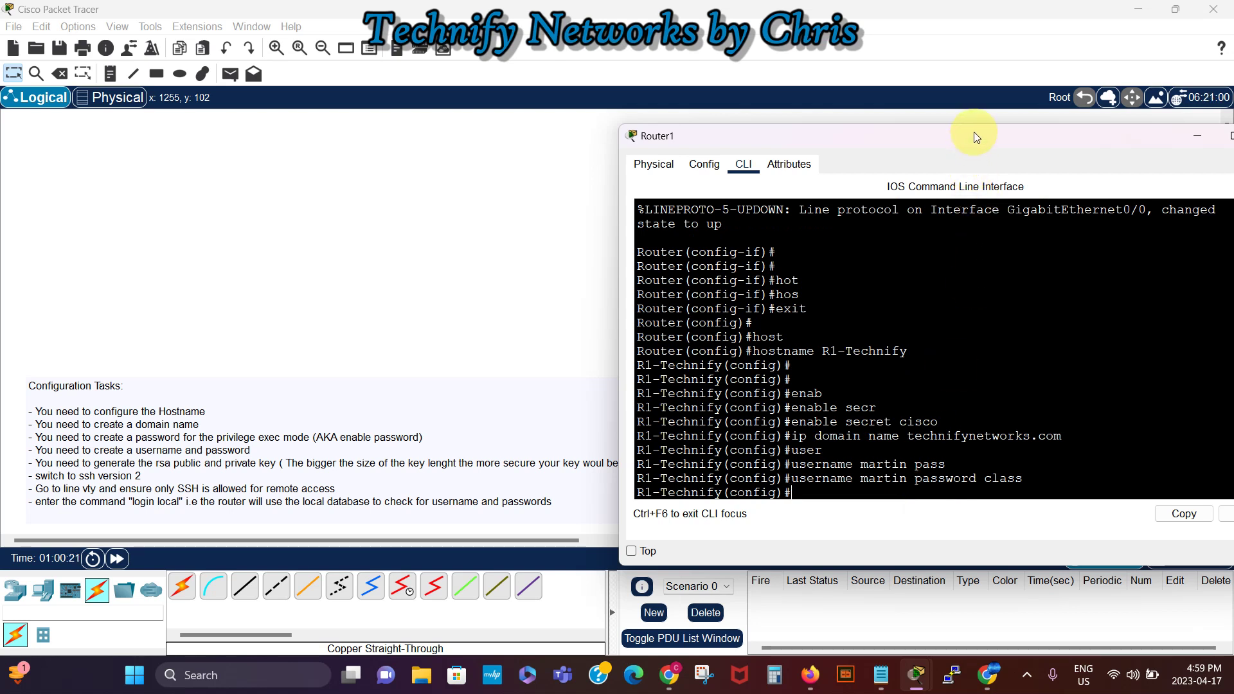
Step: Start RSA key pair generation on R1-Technify with crypto key generate rsa
drag(981, 140, 891, 137)
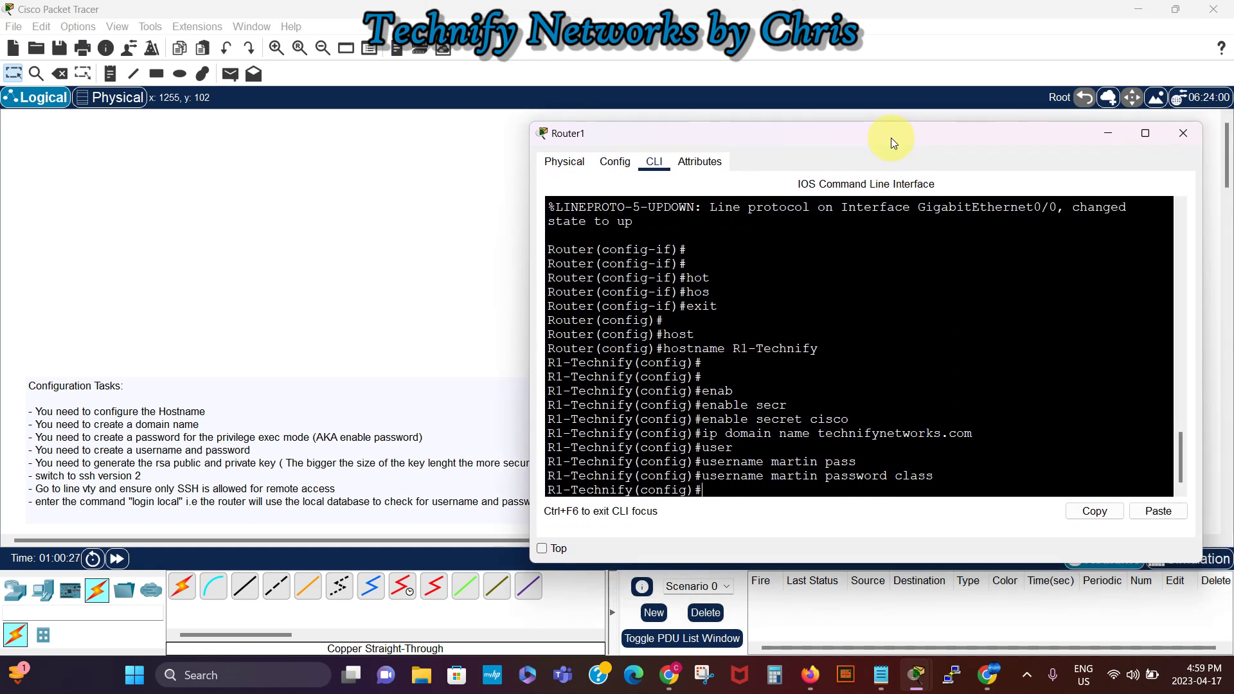
text(cry)
key(Tab)
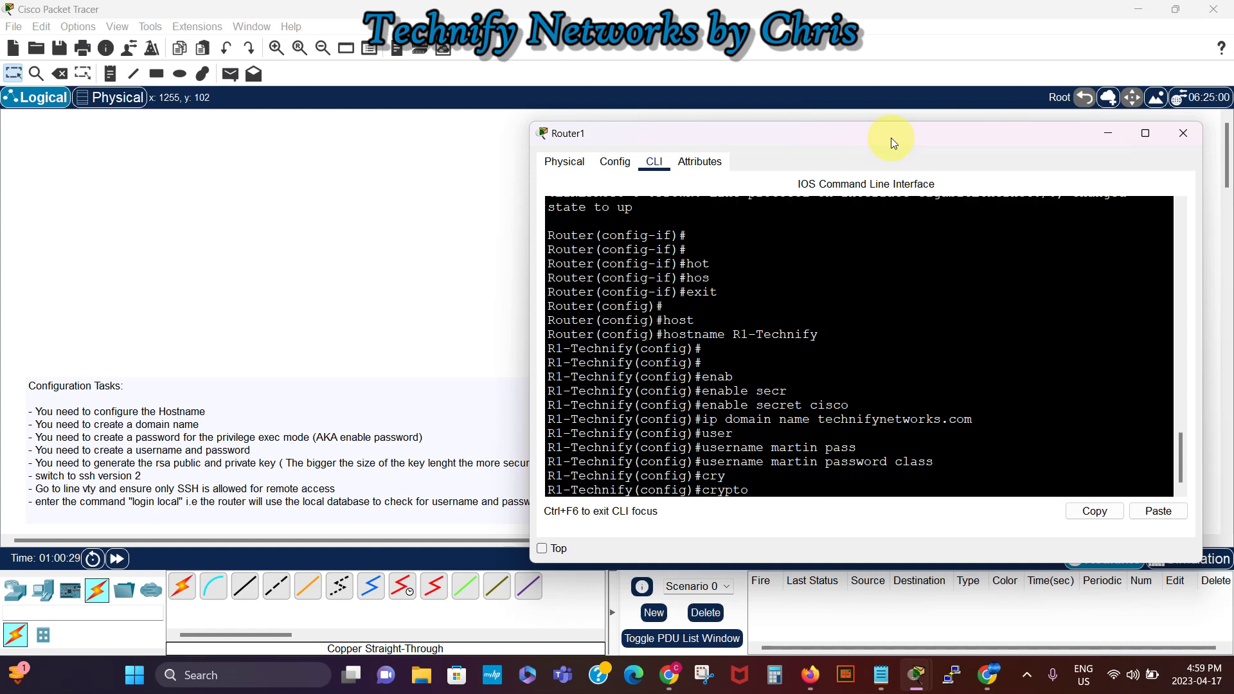
text(ke)
key(Tab)
text(gen)
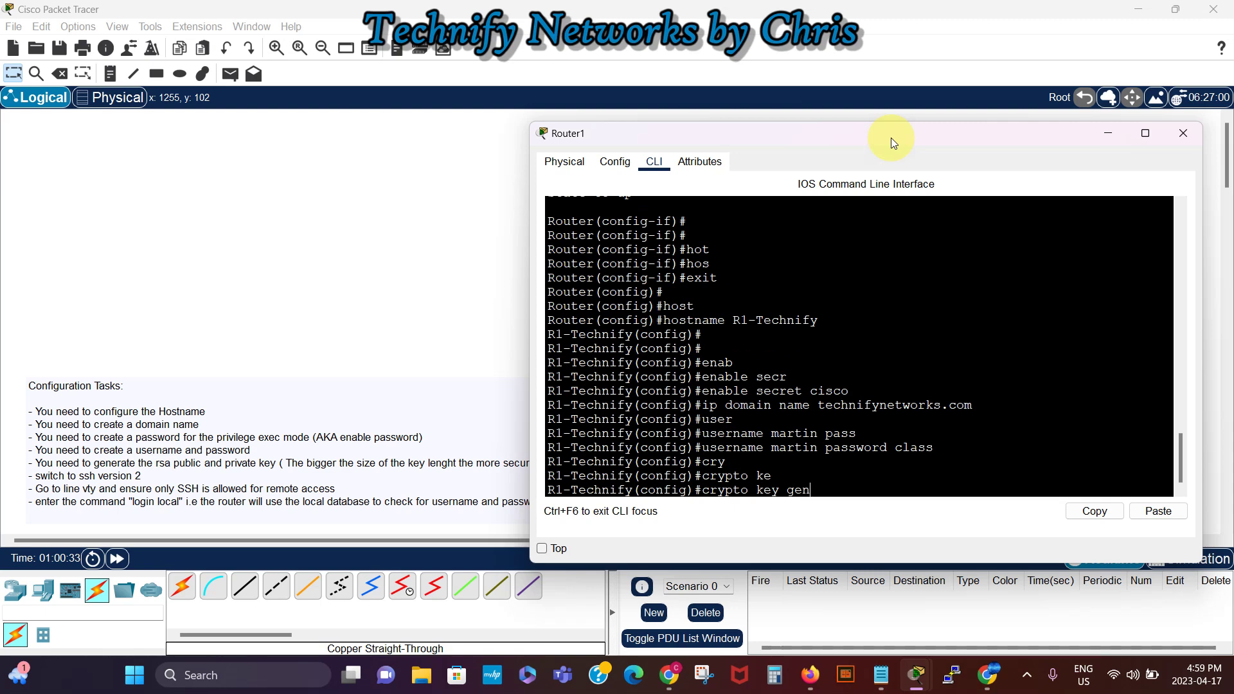
key(Tab)
text(rsa)
key(Return)
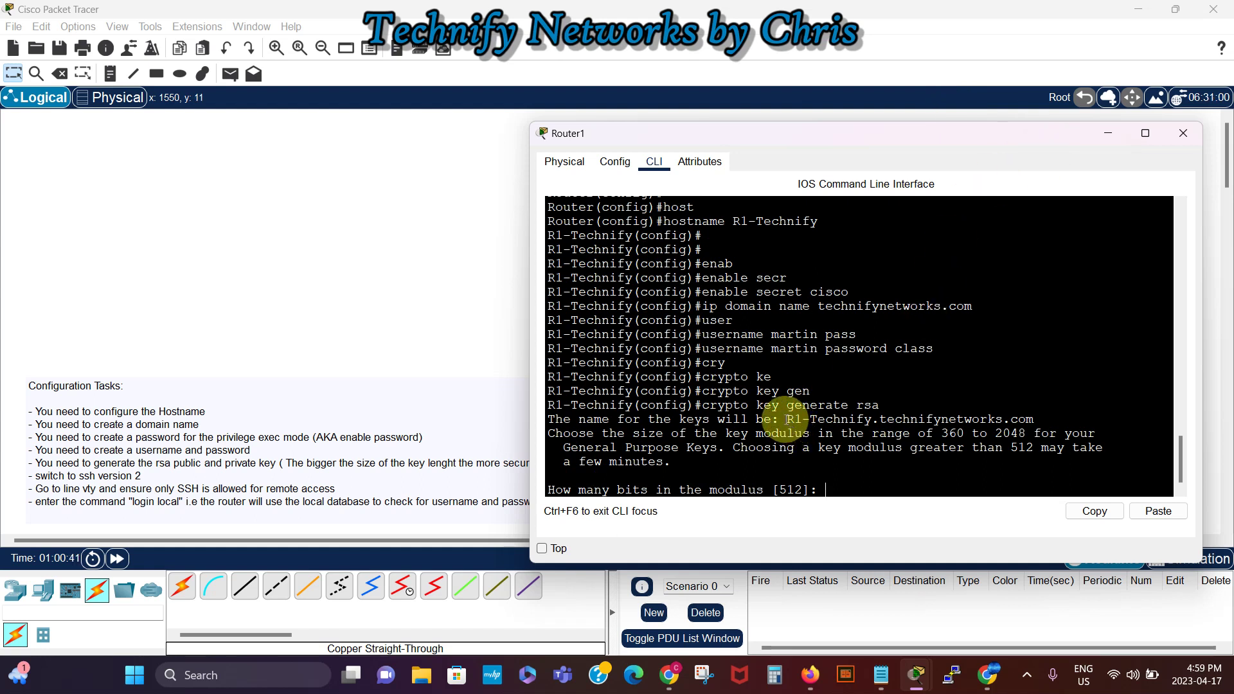
Step: Enter a 2048-bit modulus so the keys generate and SSH 1.99 is enabled
drag(786, 419, 872, 421)
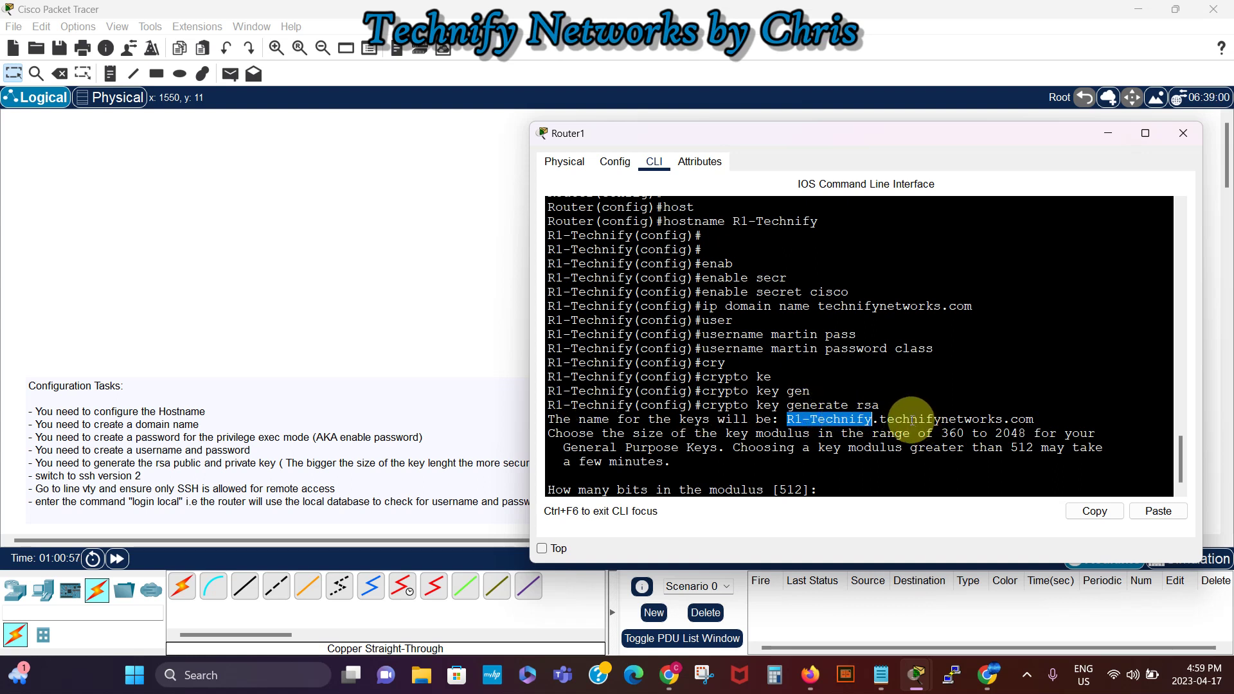
click(835, 492)
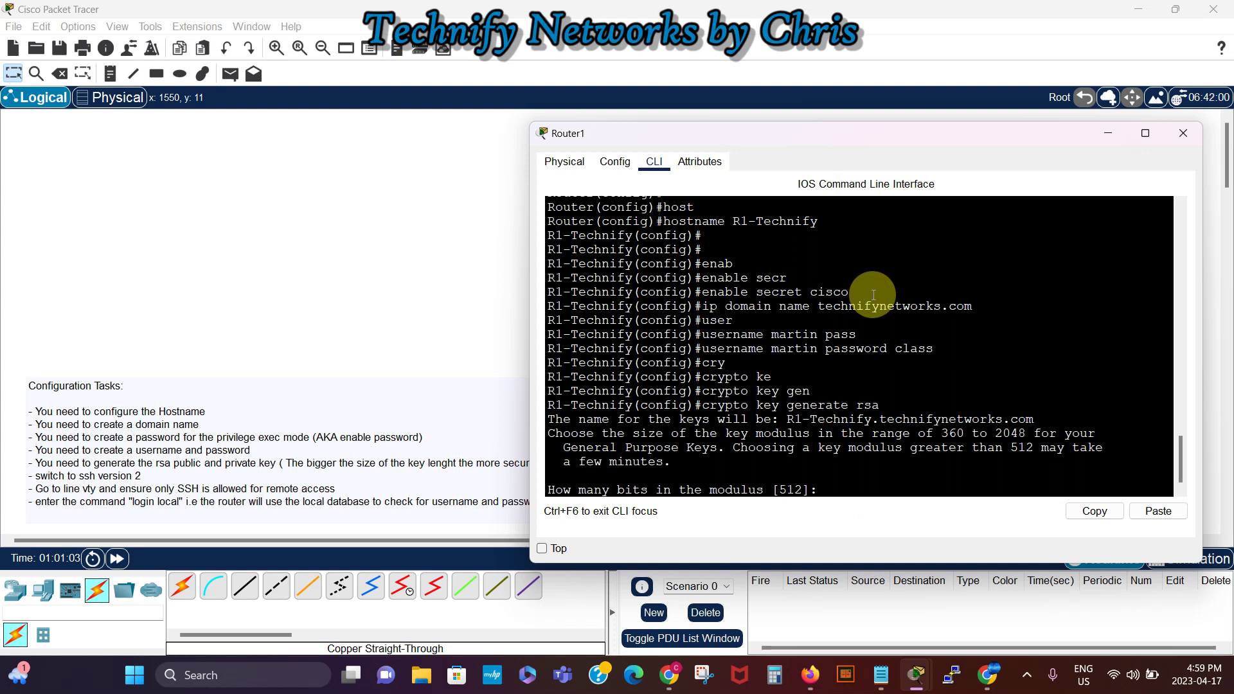
text(2048)
key(Return)
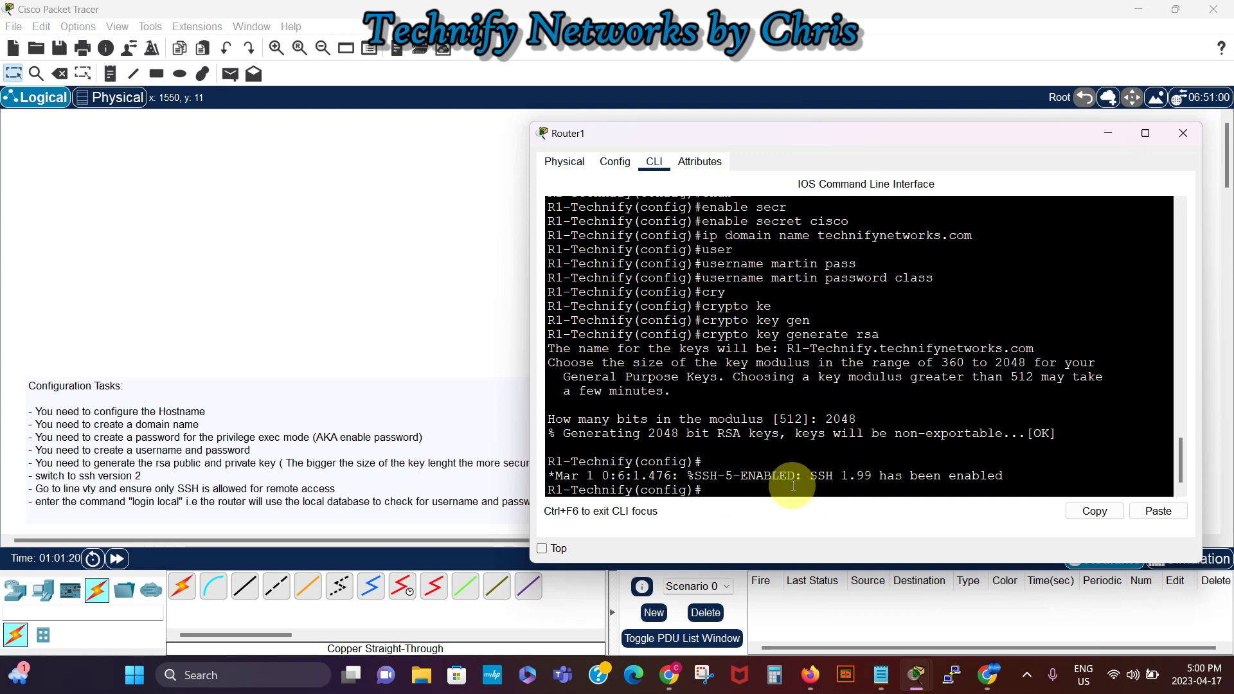
Step: Set the router's SSH to version 2 with ip ssh version 2
text(ip servi)
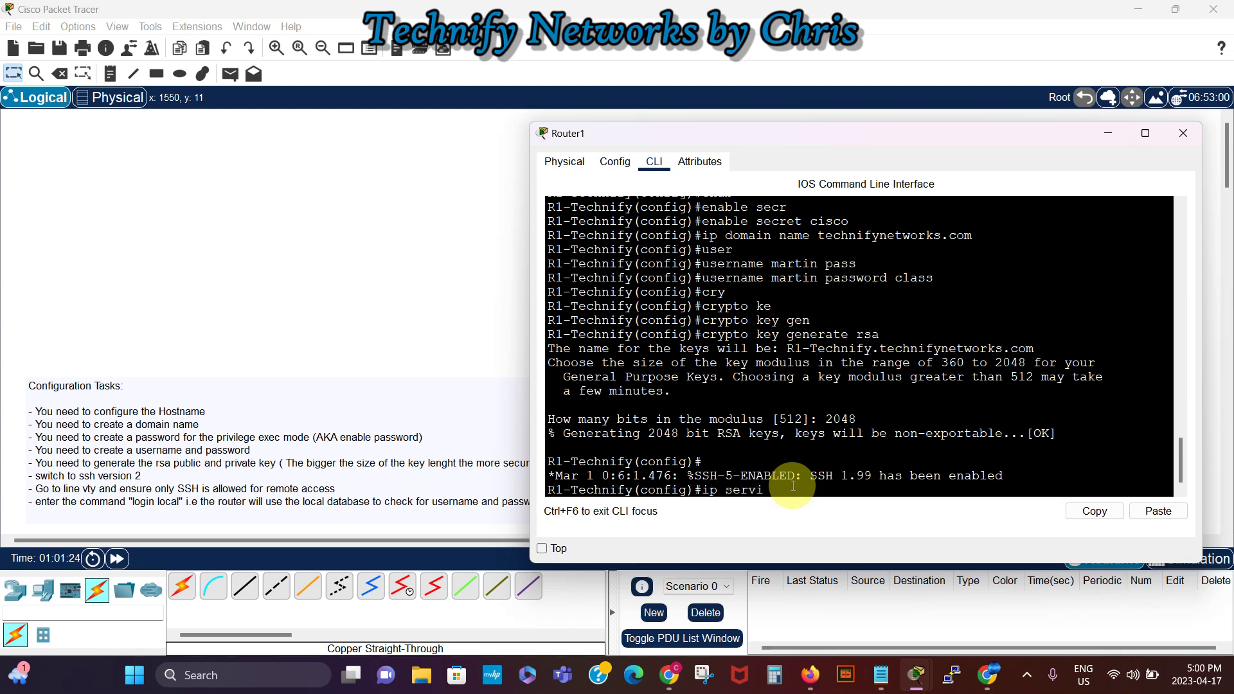
key(BackSpace)
key(BackSpace)
key(BackSpace)
key(BackSpace)
key(BackSpace)
text(ssh ver)
key(Tab)
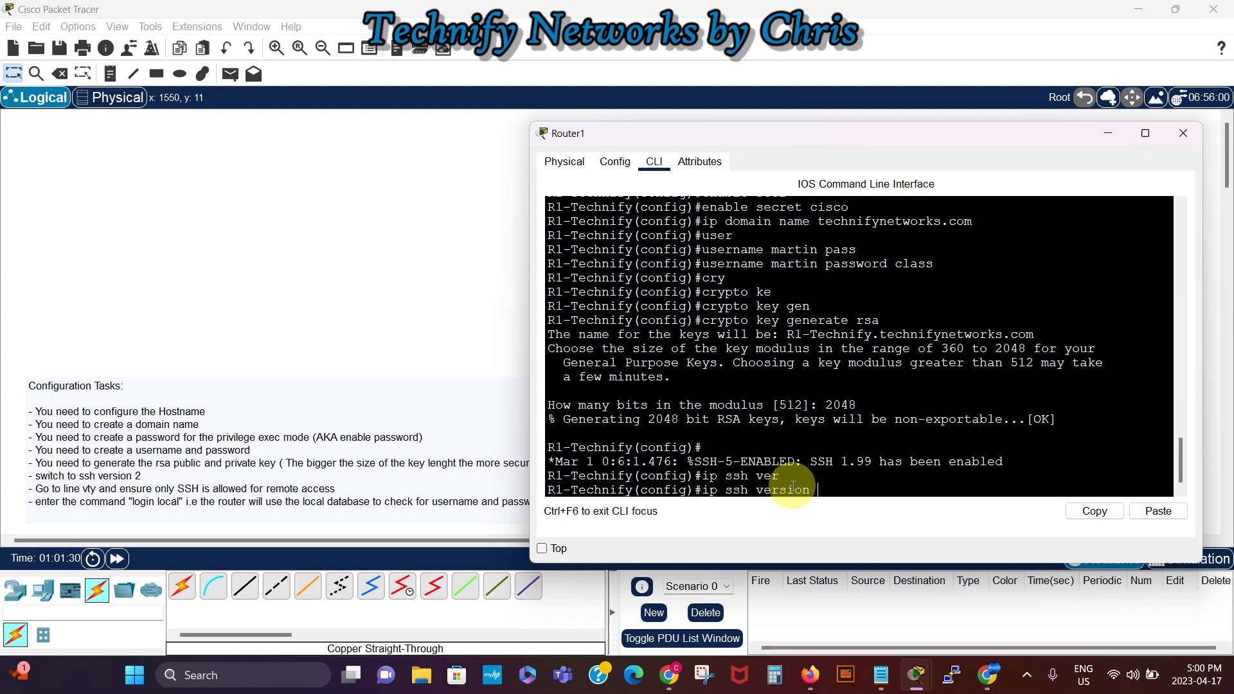
text(2)
key(Return)
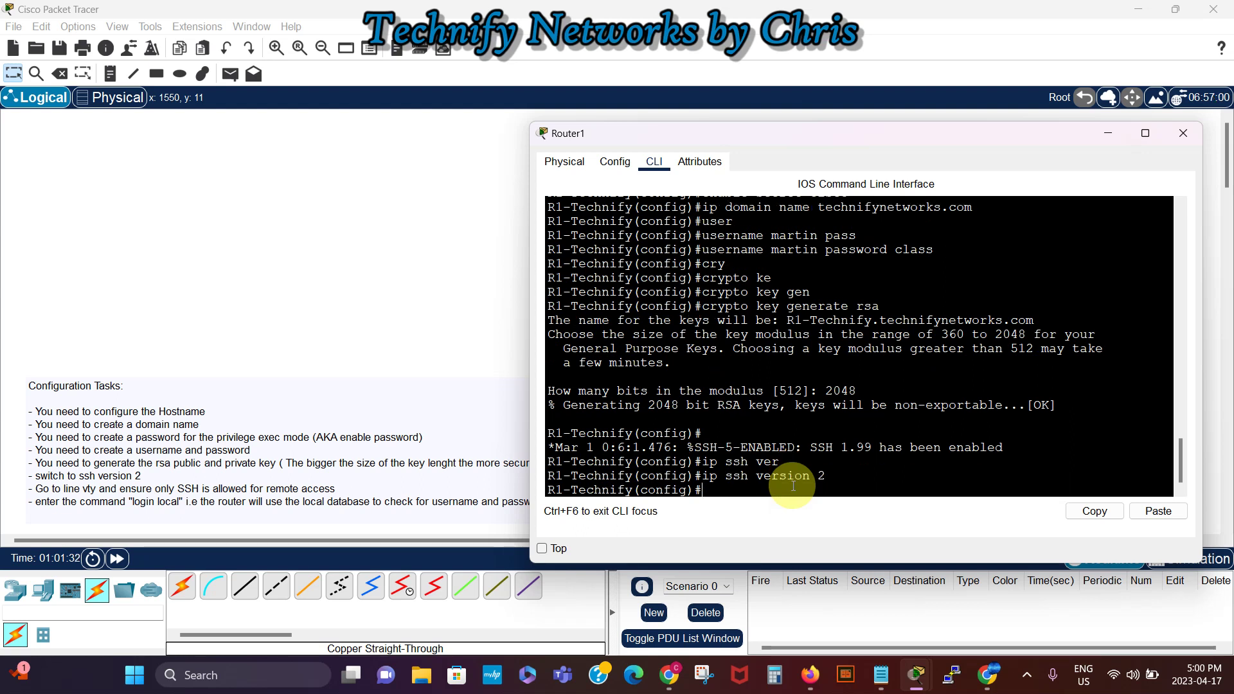
key(Return)
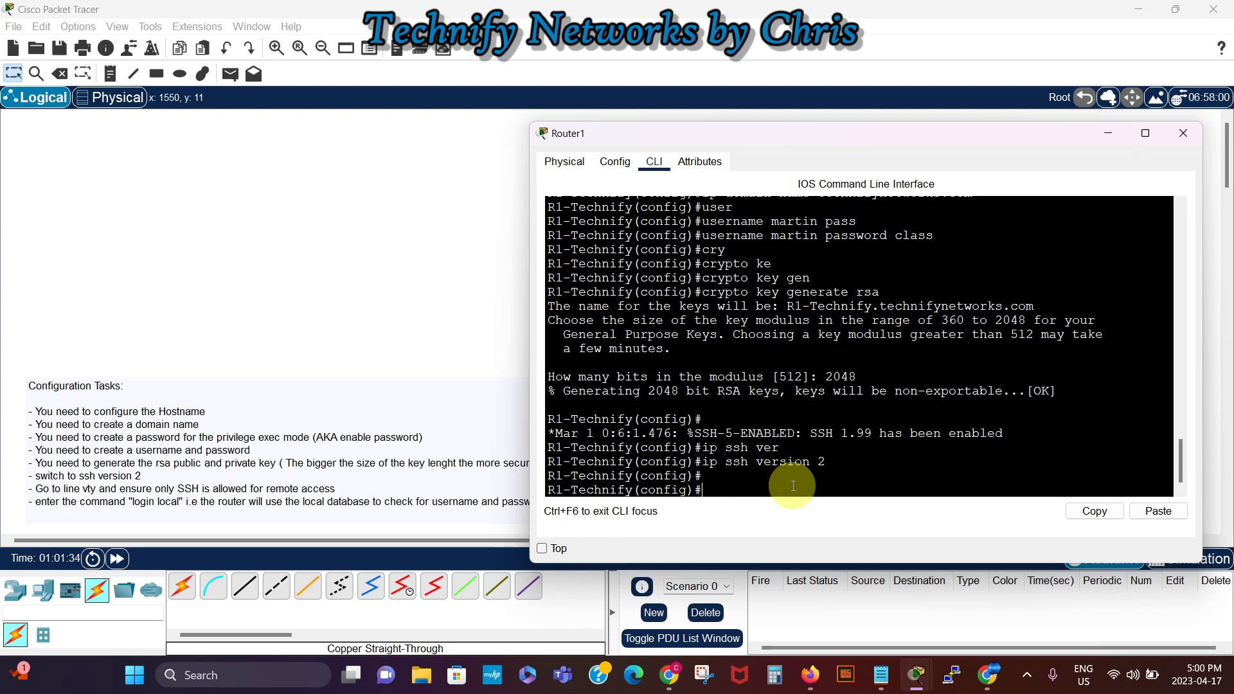
Step: Restrict vty lines 0 4 to transport input ssh with login local
text(line vty )
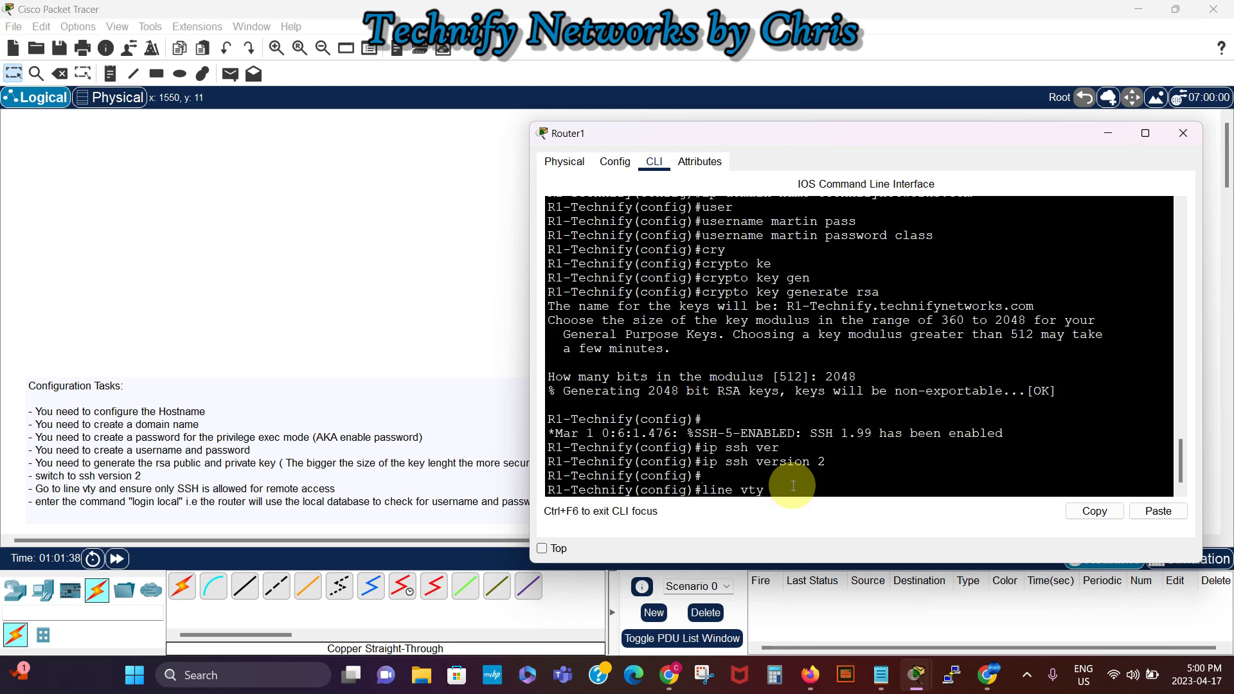
text(0 4)
key(Return)
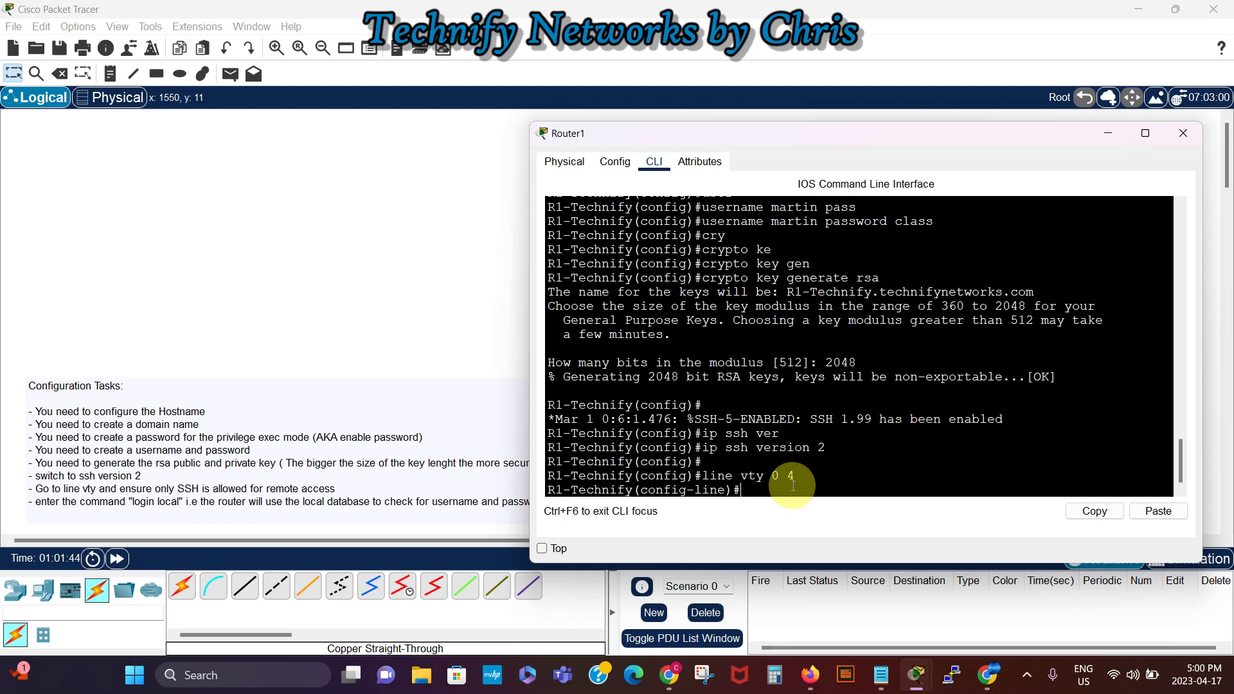
text(tran)
key(Tab)
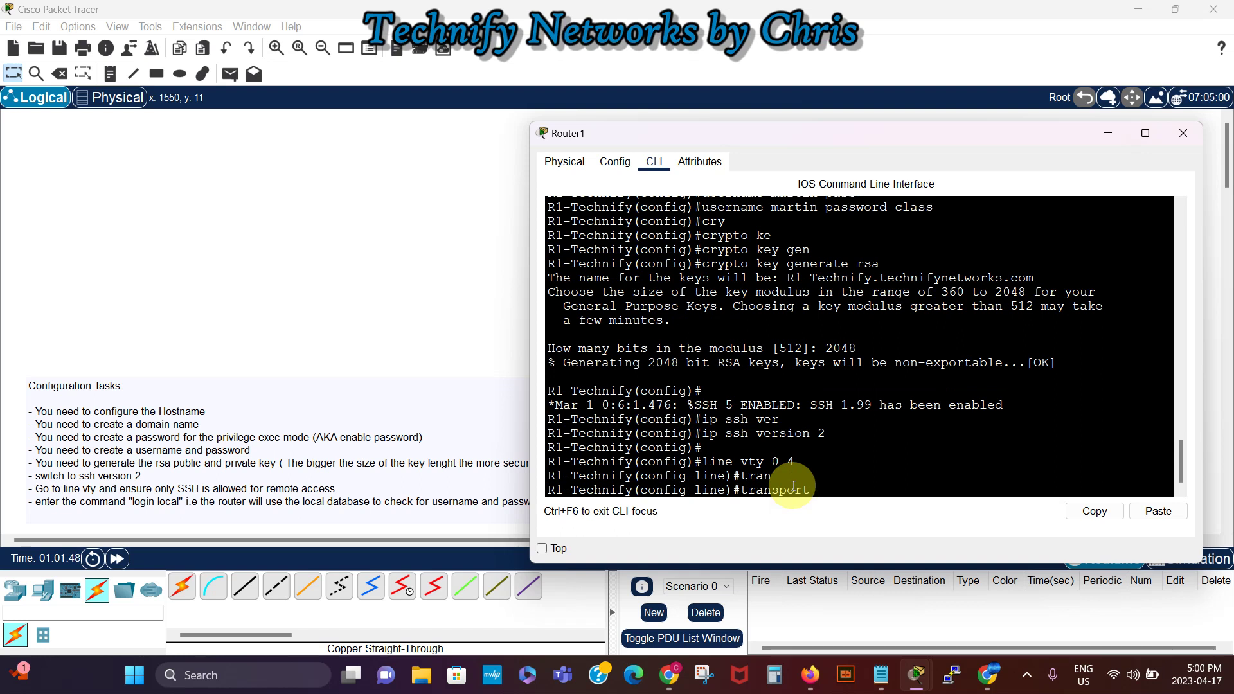
text(in)
text(p)
key(Tab)
text(ssh)
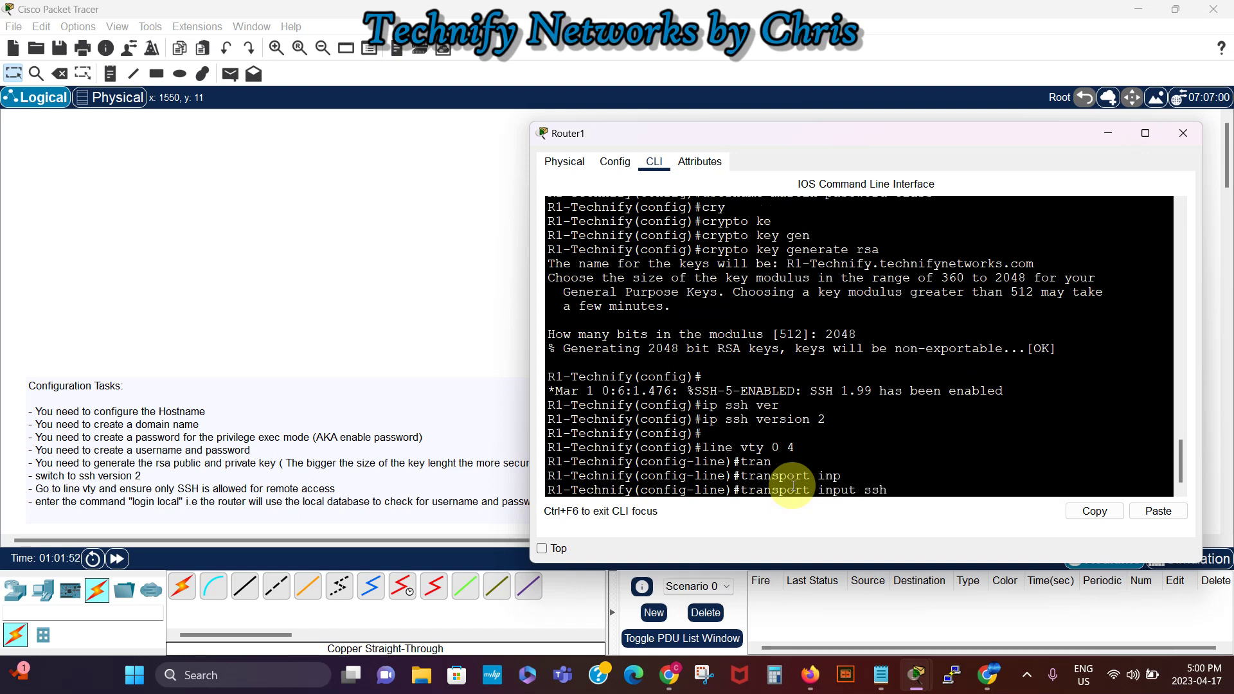
key(Return)
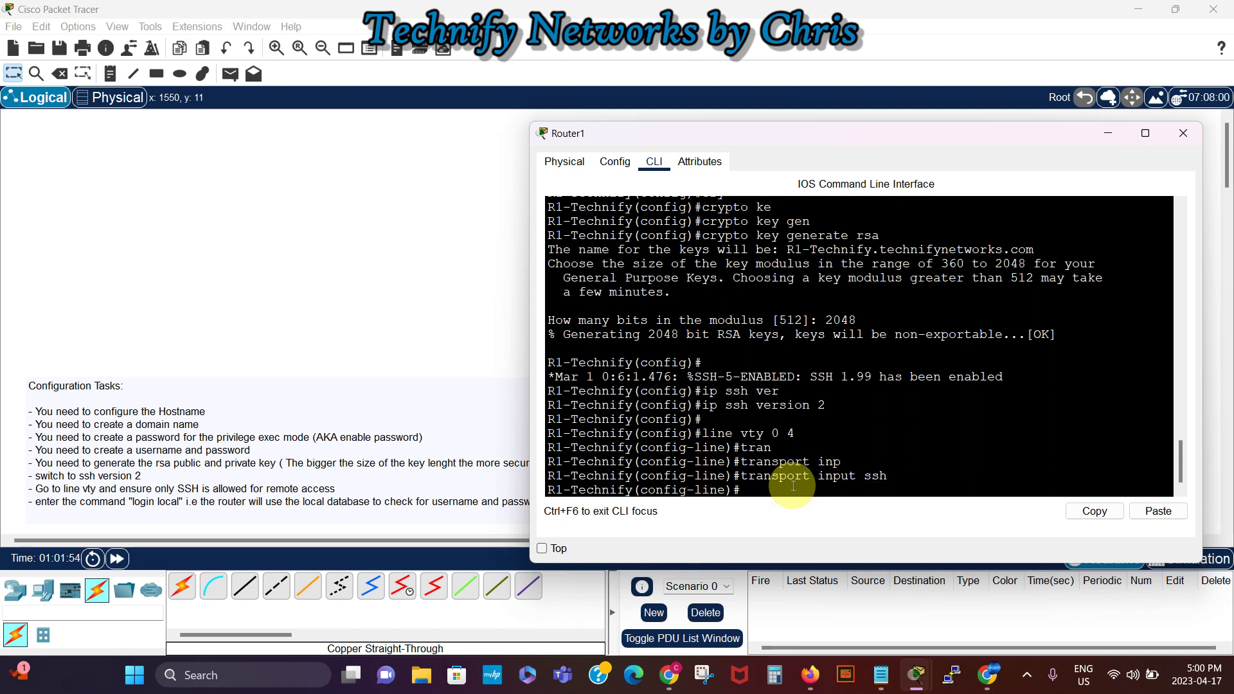
text(login loc)
key(Tab)
key(Return)
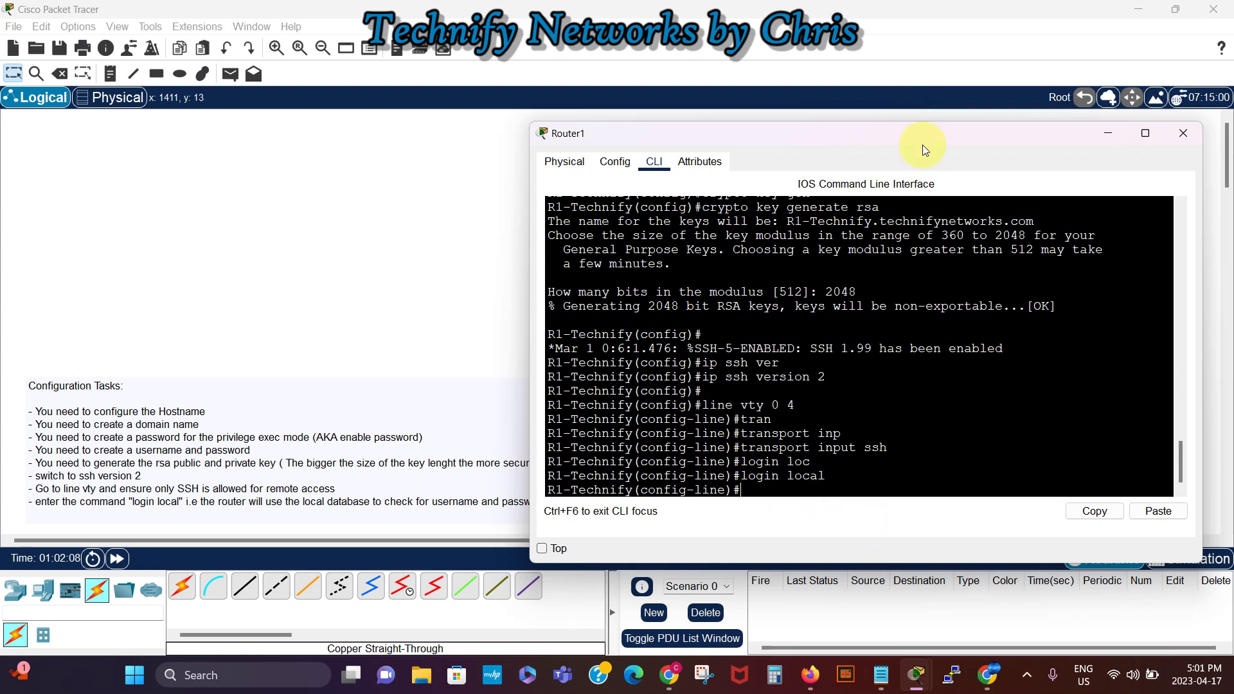
Step: Open PC3's Command Prompt and enter ssh -l with the local username to 192.168.10.1
drag(920, 139, 430, 117)
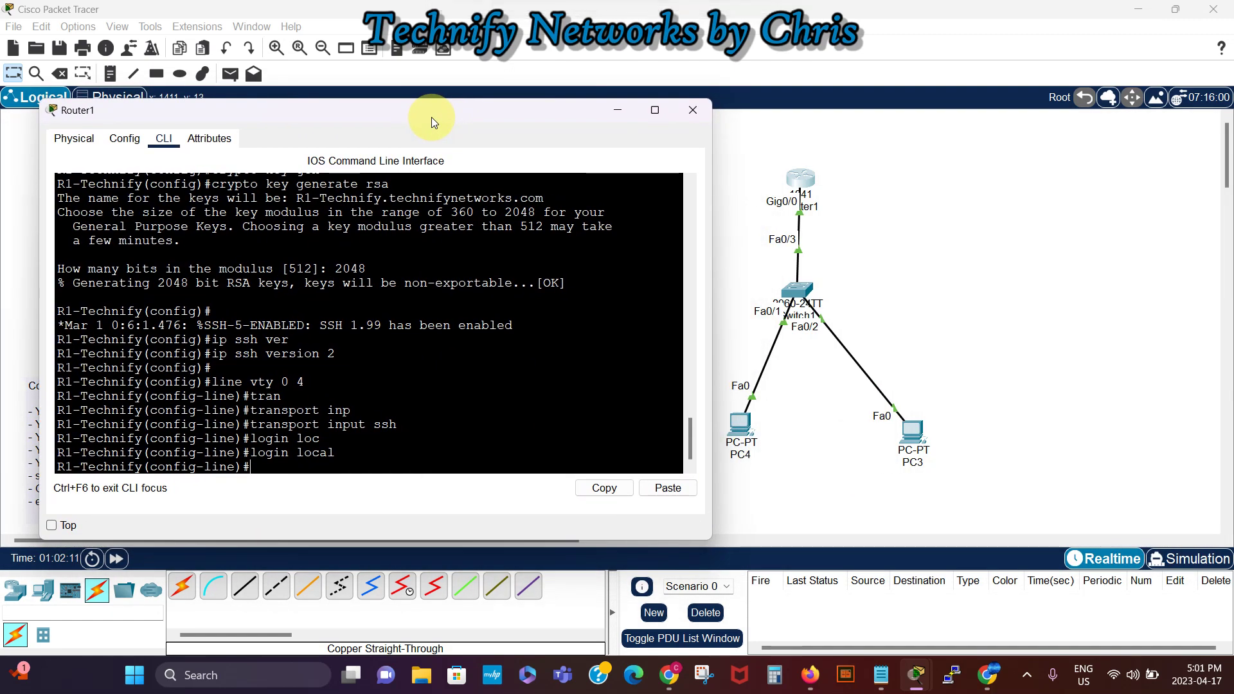
click(916, 432)
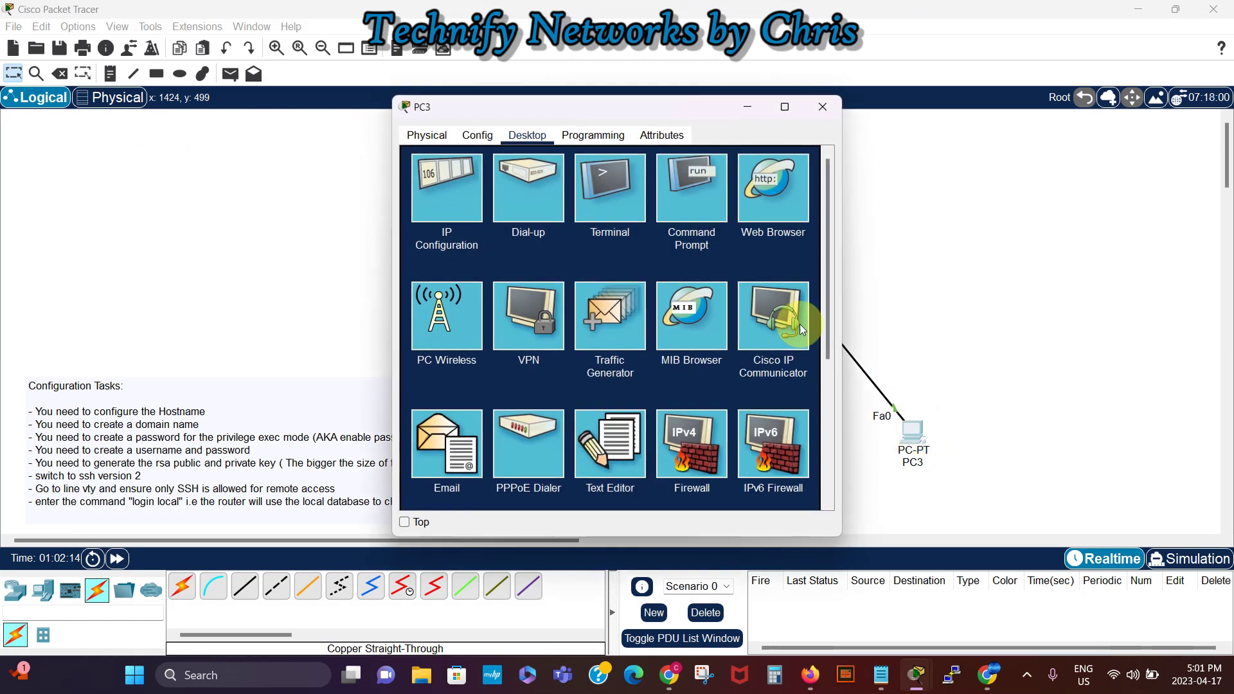
click(693, 192)
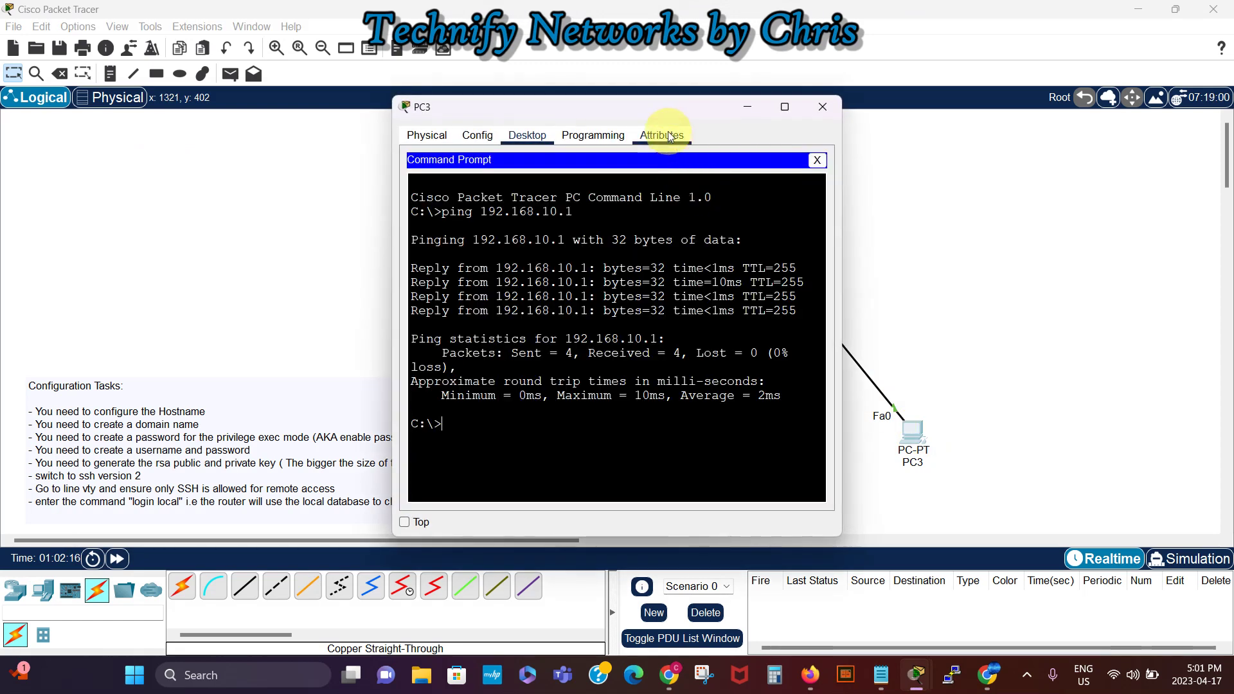
drag(658, 105, 973, 94)
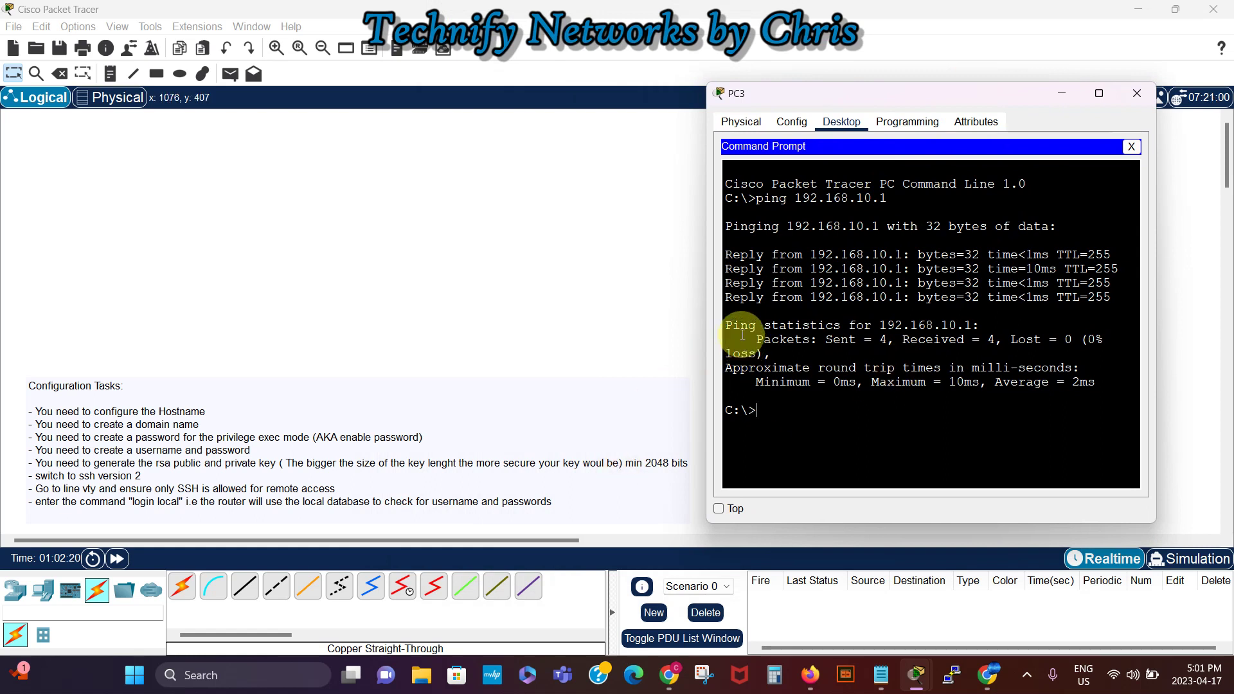
drag(704, 318, 542, 321)
click(658, 405)
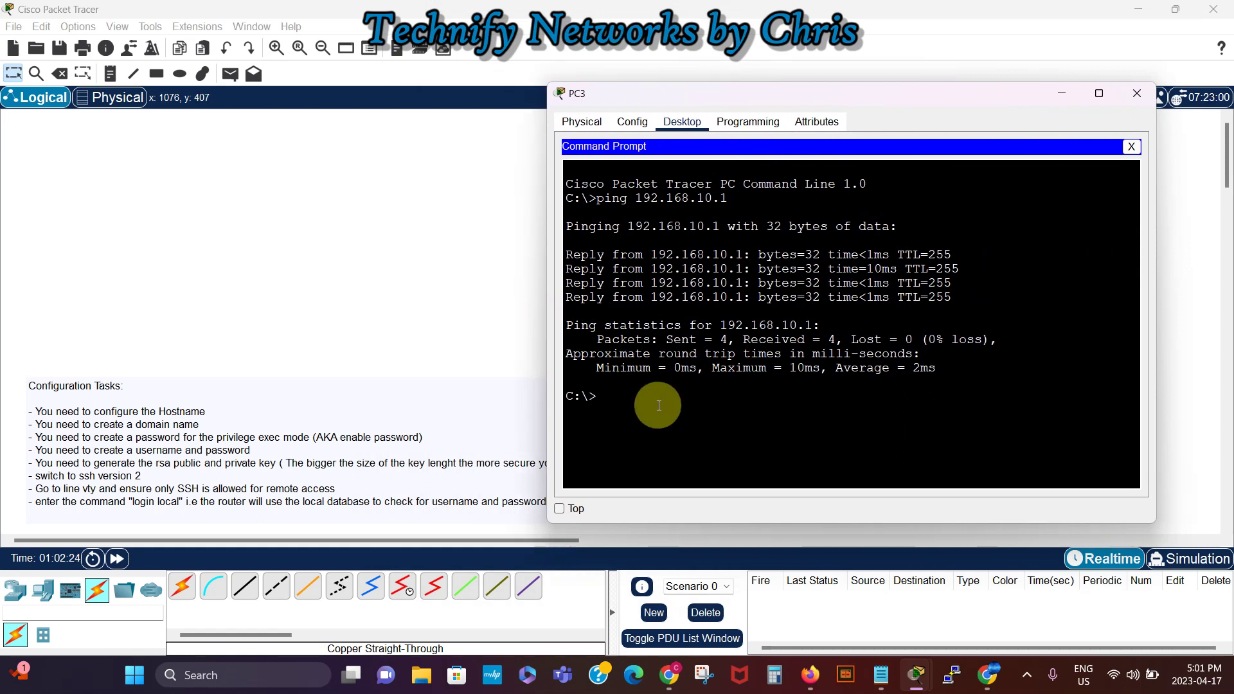
text(ssh -l martin 192.168.10.1)
Step: Connect over SSH to 192.168.10.1 and log in with the user's password
key(Return)
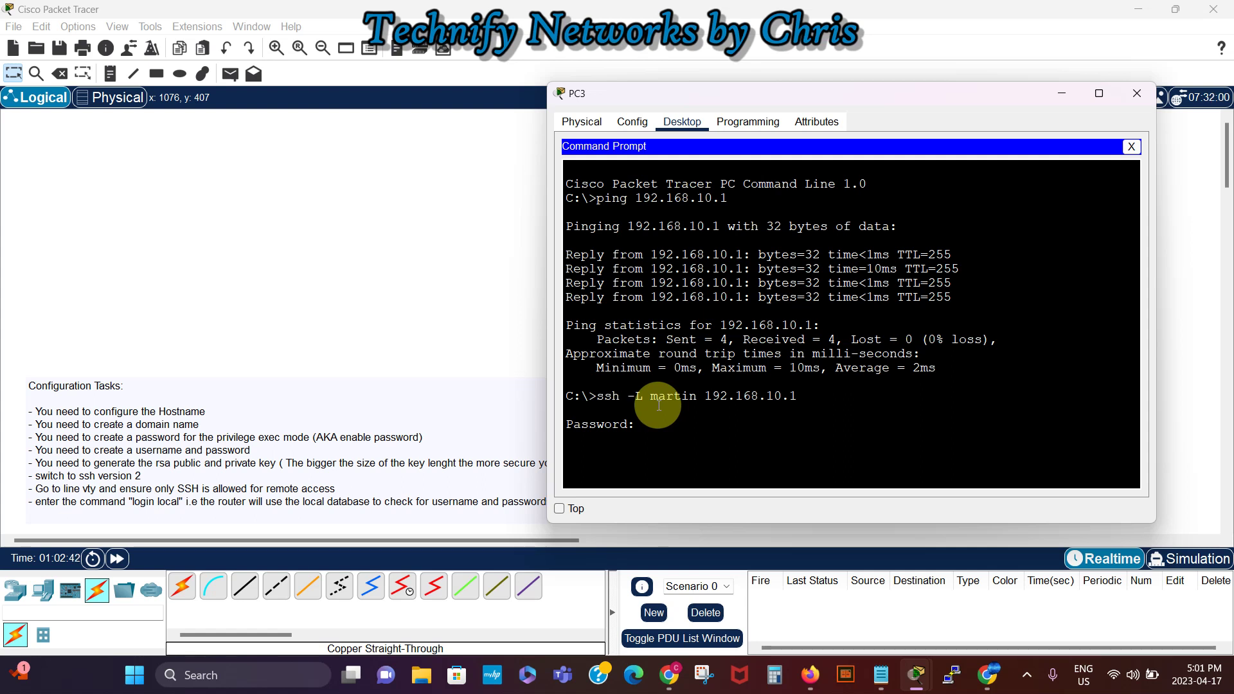
key(Return)
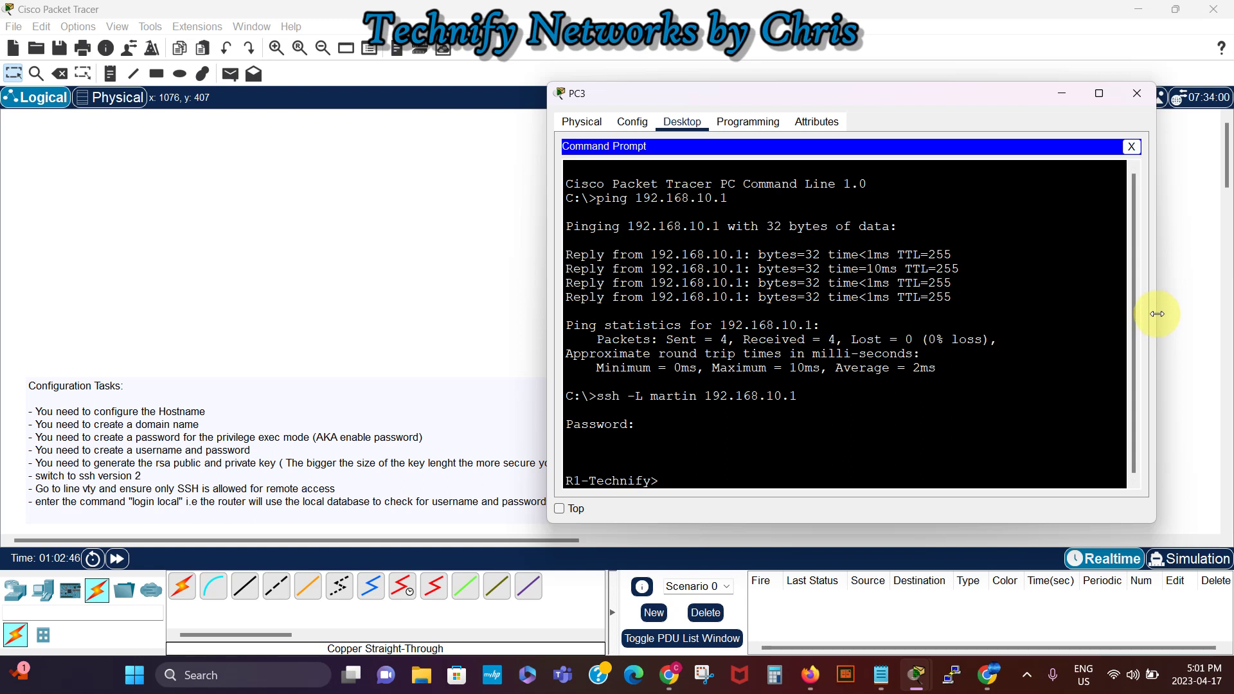
drag(1156, 314, 1181, 316)
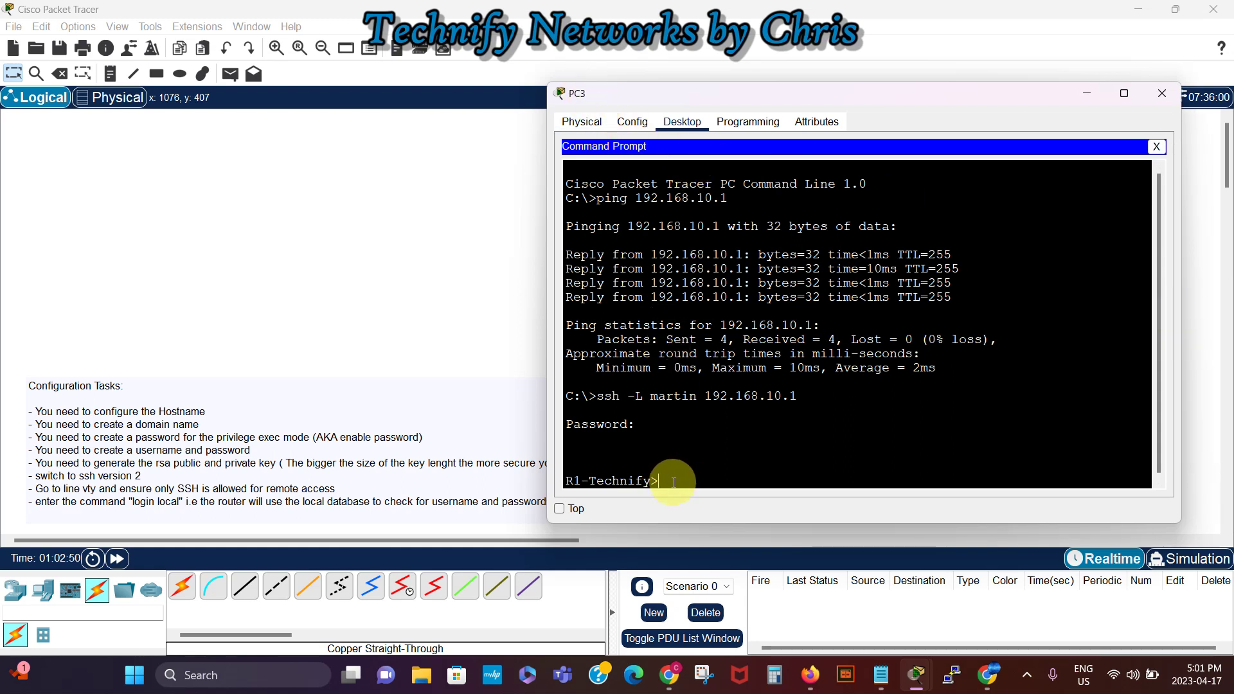
Step: Enter privileged mode with the enable password and run show ssh
text(en)
key(Return)
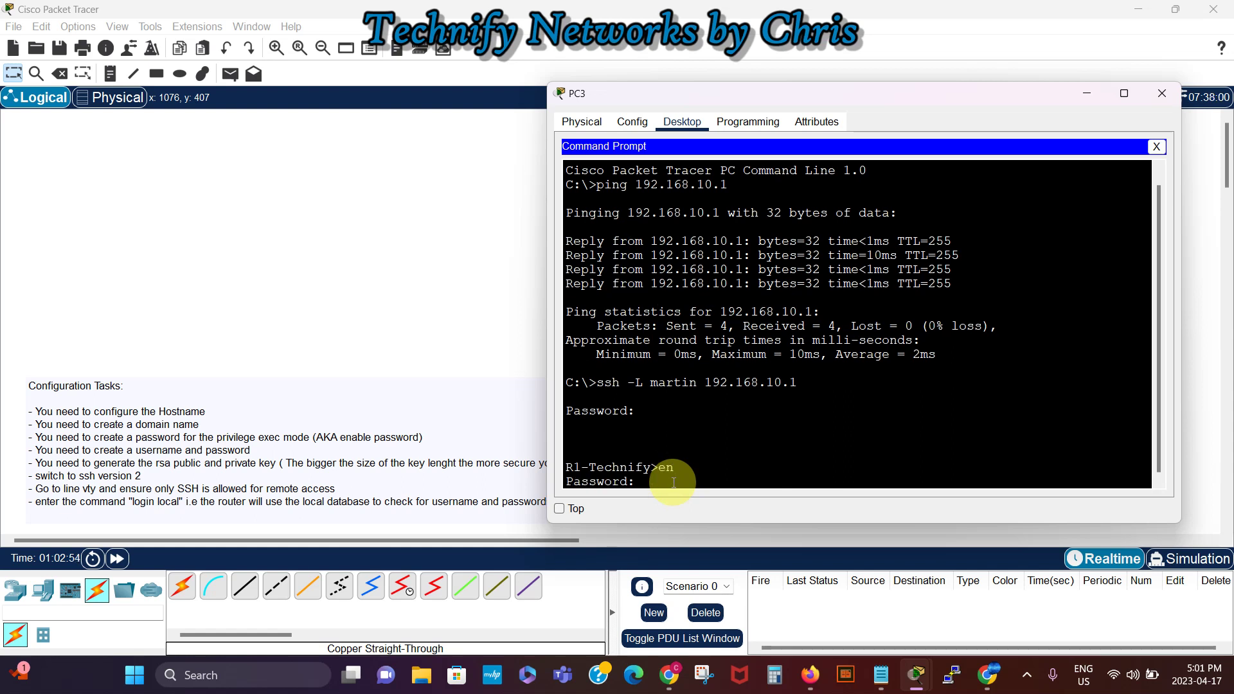
key(Return)
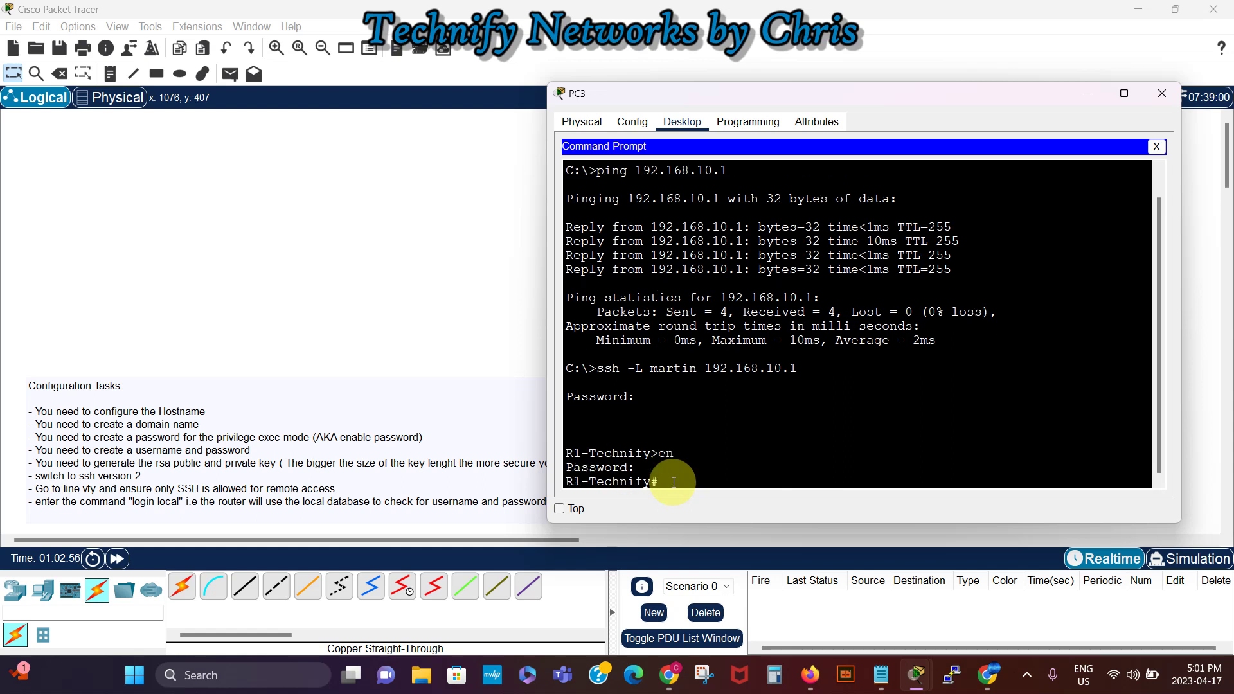
key(Return)
key(Return)
key(Return)
key(Return)
text(sh )
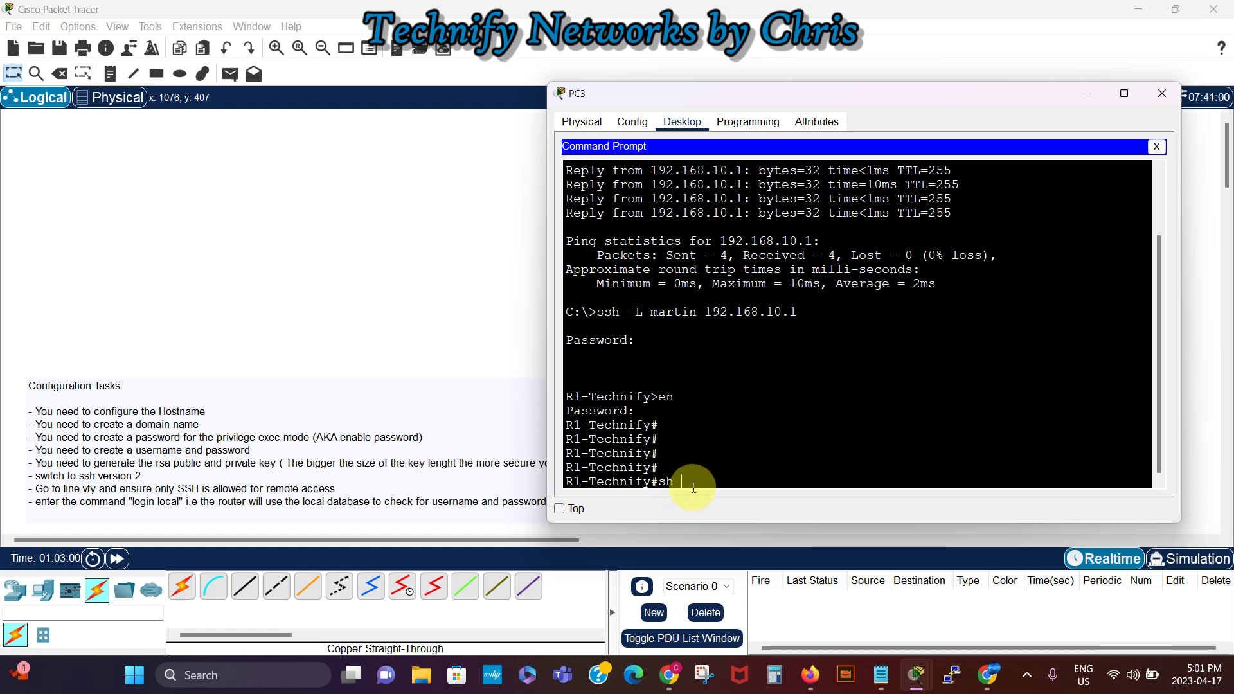
text(ssh)
key(Tab)
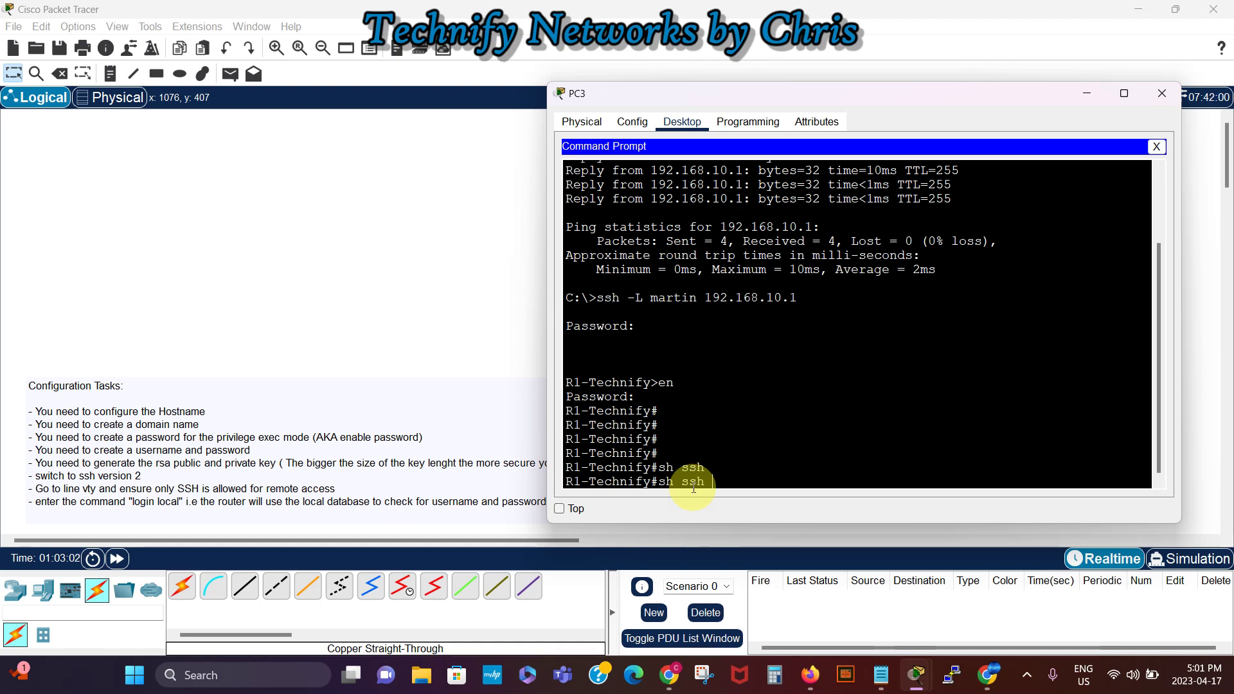
key(Return)
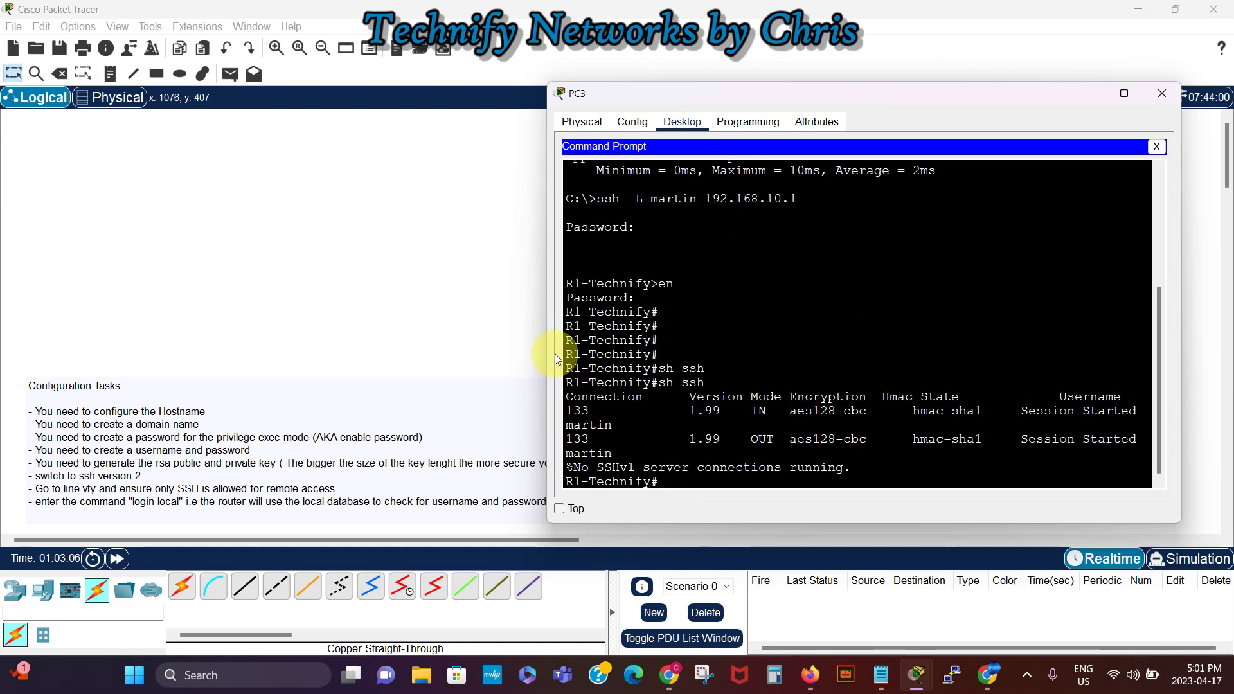
Step: Widen PC3's window so the show ssh rows for connection 133 fit on single lines
drag(543, 355, 350, 355)
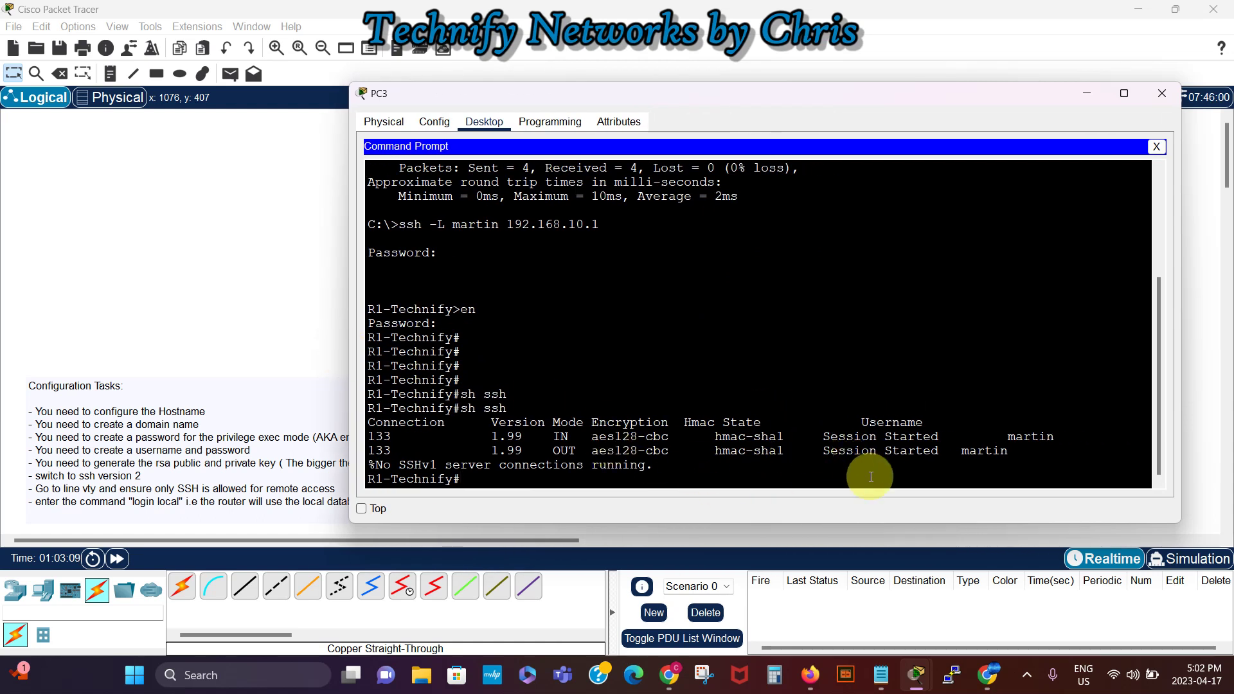